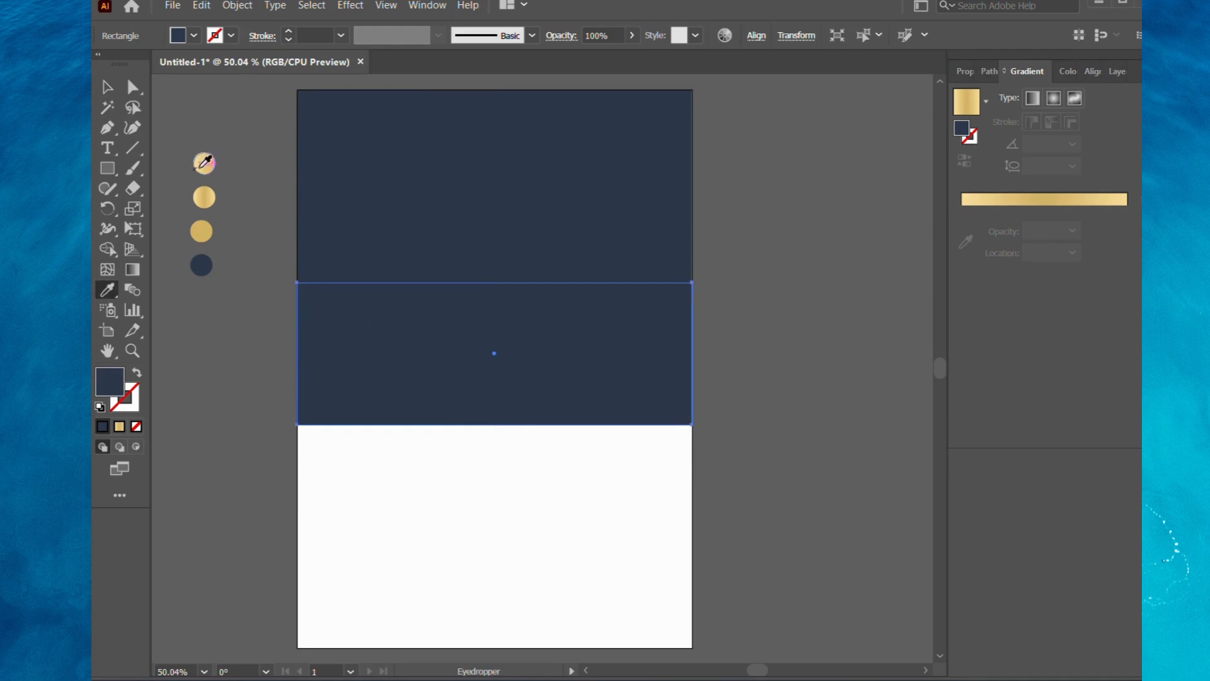
# Fill the middle rectangle with the solid gold colour of the sample circle.
pyautogui.click(202, 233)
pyautogui.click(107, 88)
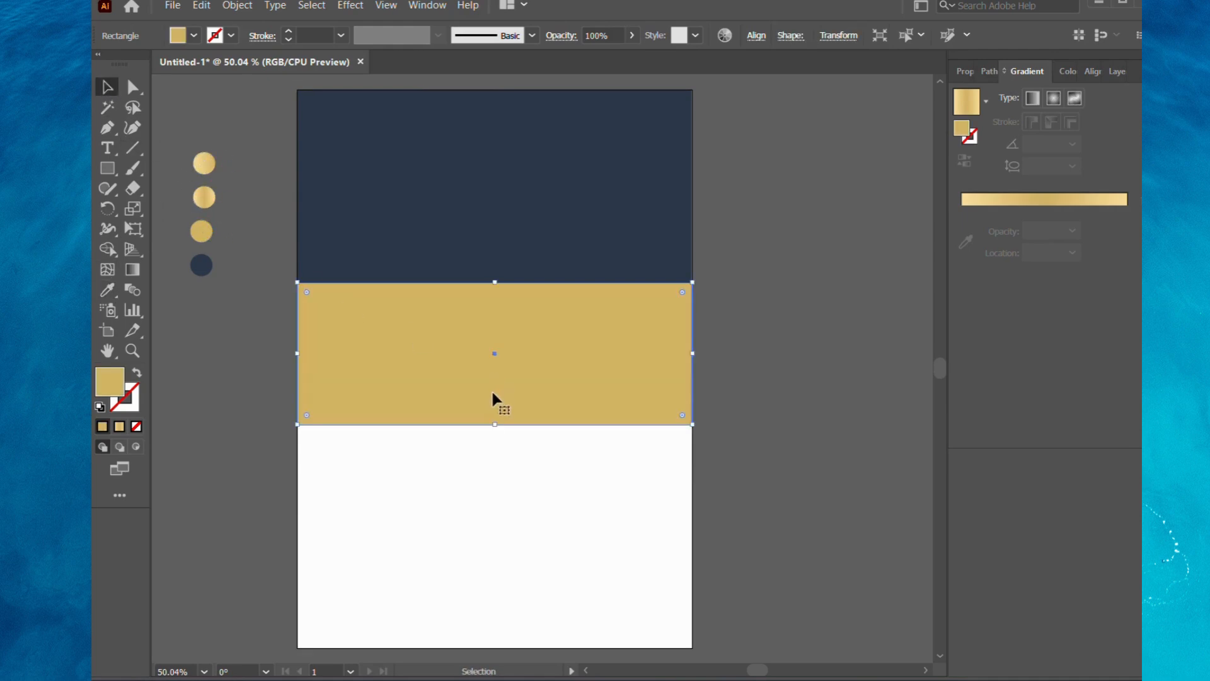
pyautogui.press('a')
pyautogui.press('v')
# Duplicate the gold rectangle at the artboard's bottom edge, shorten it to a thin strip and fill it with the navy of the upper rectangle.
pyautogui.moveTo(494, 353); pyautogui.dragTo(495, 574)
pyautogui.moveTo(494, 505); pyautogui.dragTo(497, 605)
pyautogui.press('i')
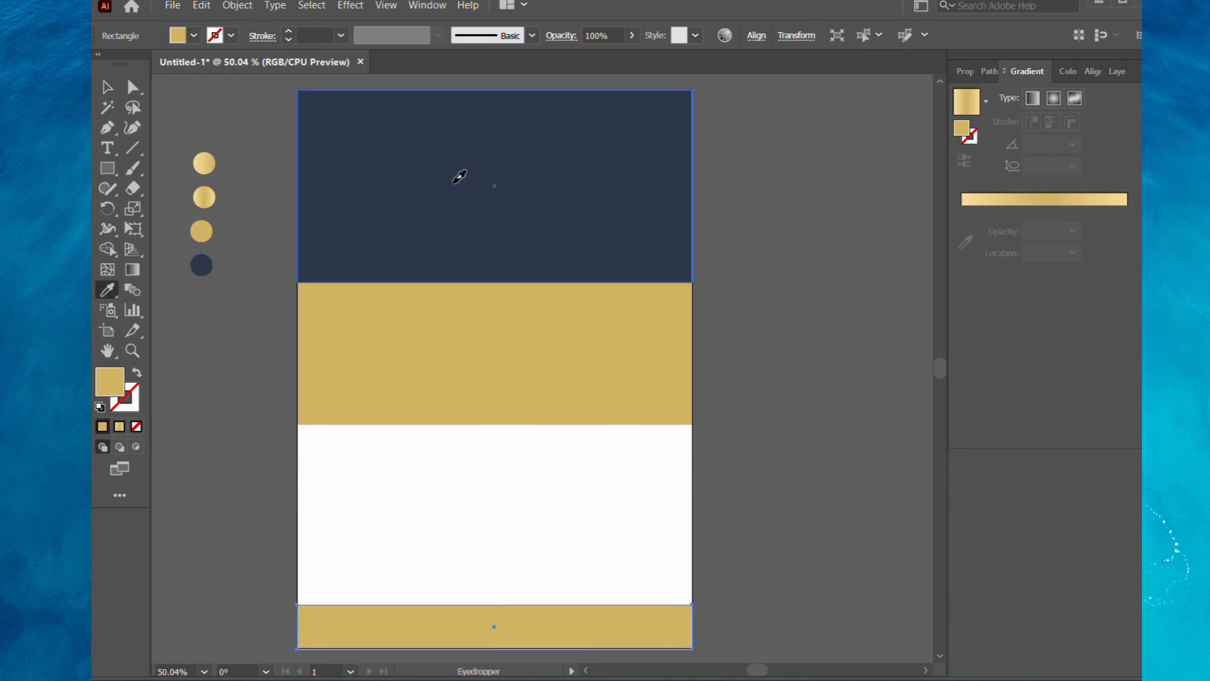
pyautogui.click(454, 181)
pyautogui.press('v')
# Reshape the gold rectangle's lower edge into a downward point by adding side and bottom-centre anchor points and deleting both lower corner points.
pyautogui.click(450, 389)
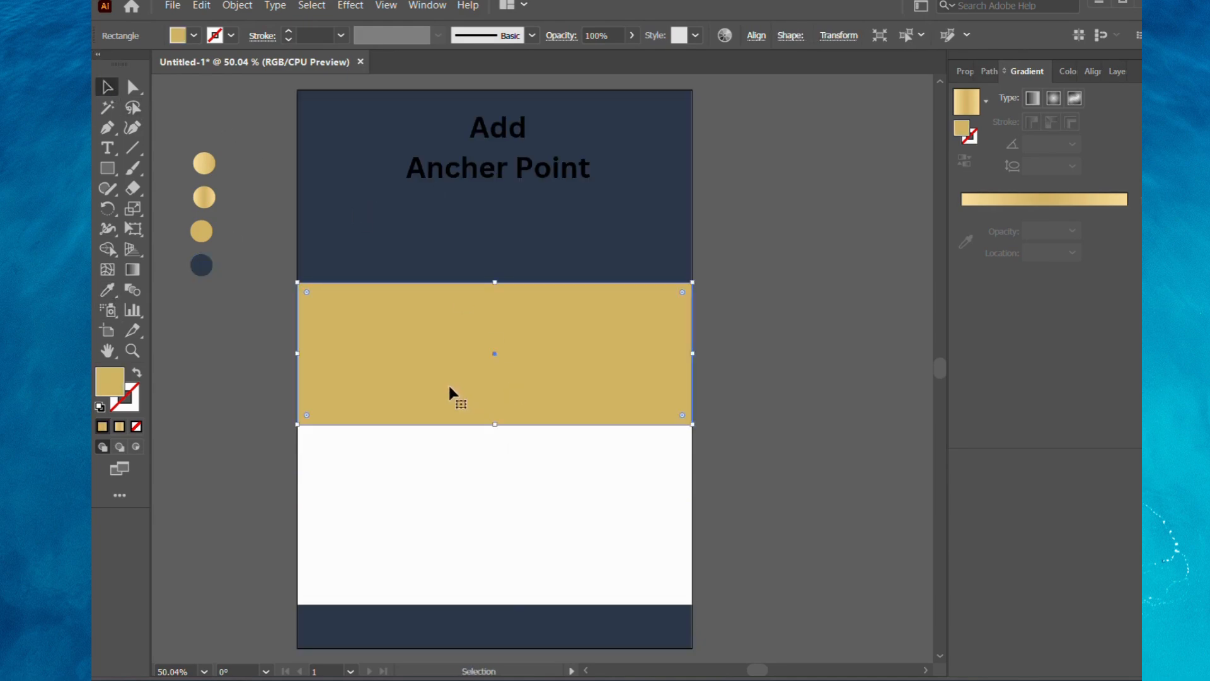
pyautogui.moveTo(107, 129); pyautogui.dragTo(167, 150)
pyautogui.click(490, 424)
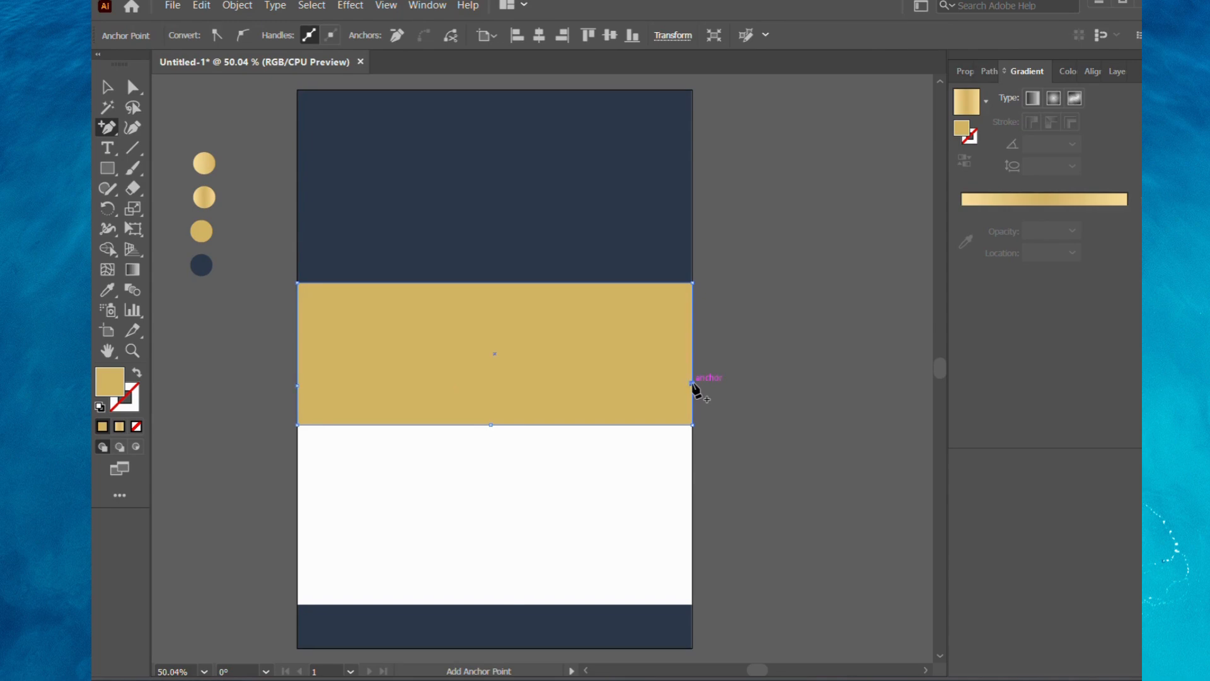
pyautogui.keyDown('alt'); pyautogui.click(297, 424); pyautogui.keyUp('alt')
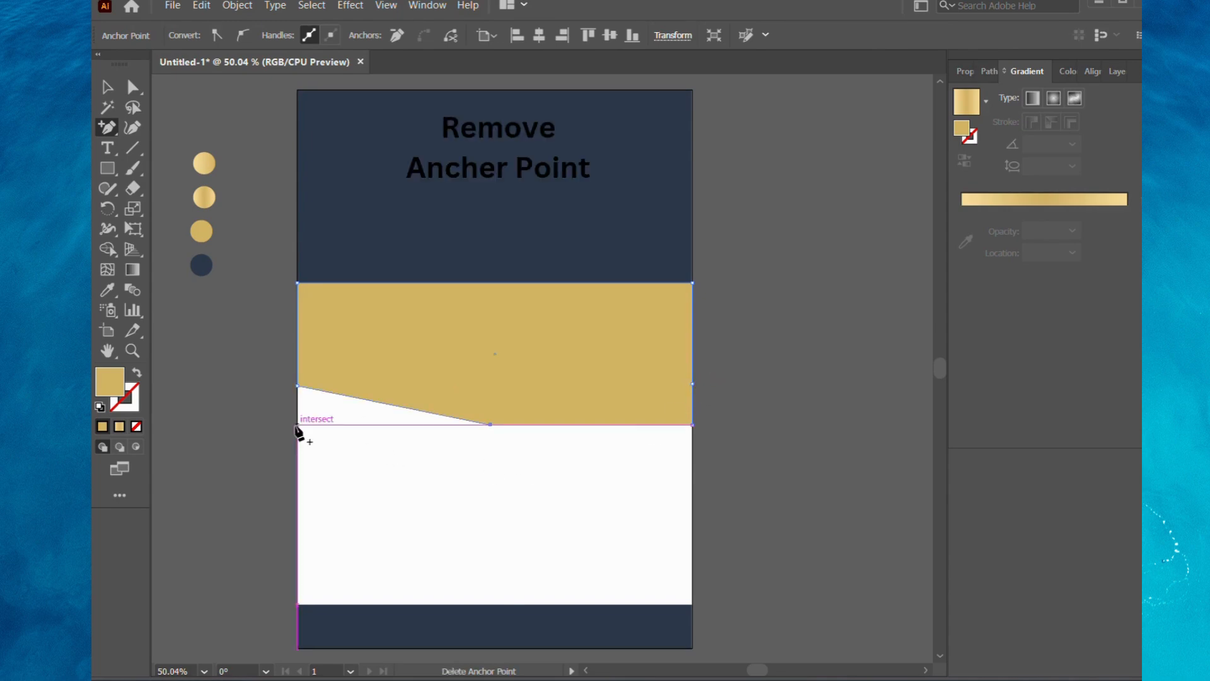
pyautogui.keyDown('alt'); pyautogui.click(692, 424); pyautogui.keyUp('alt')
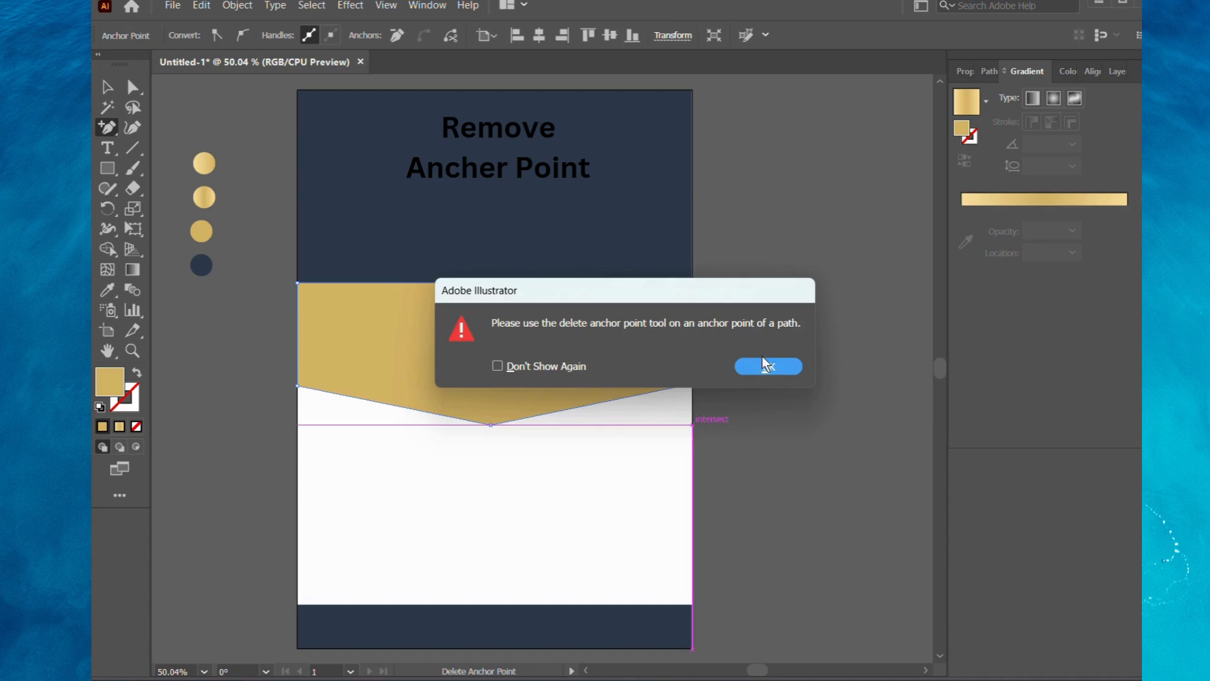
pyautogui.click(765, 362)
pyautogui.press('v')
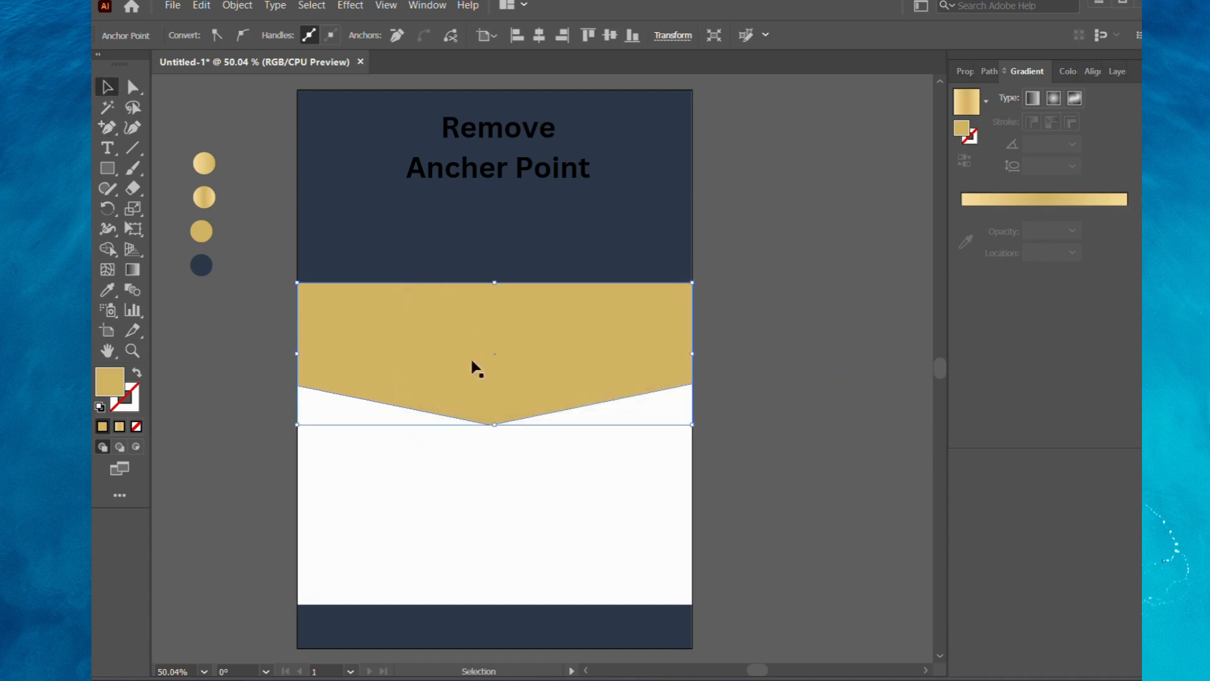
# Duplicate the pointed gold shape slightly lower, fill the copy with the navy sample and send it behind the gold shape.
pyautogui.press('a')
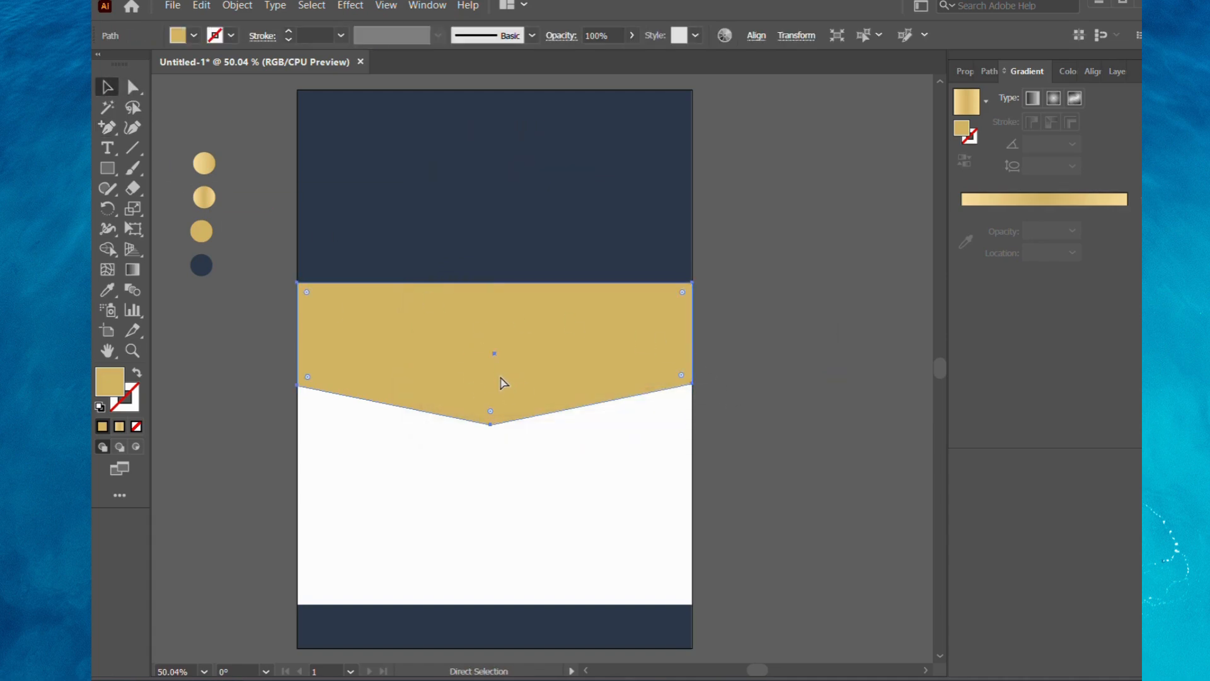
pyautogui.moveTo(502, 383)
pyautogui.mouseDown()
pyautogui.moveTo(503, 407)
pyautogui.moveTo(499, 396)
pyautogui.mouseUp()
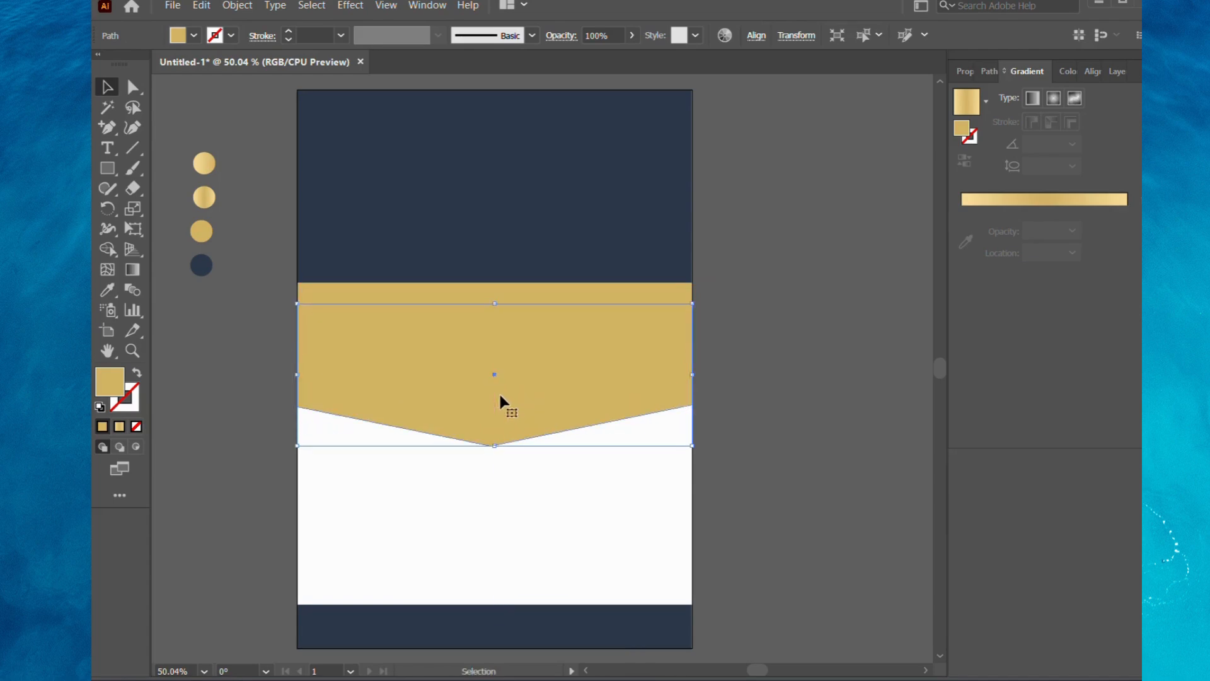
pyautogui.click(107, 290)
pyautogui.click(202, 263)
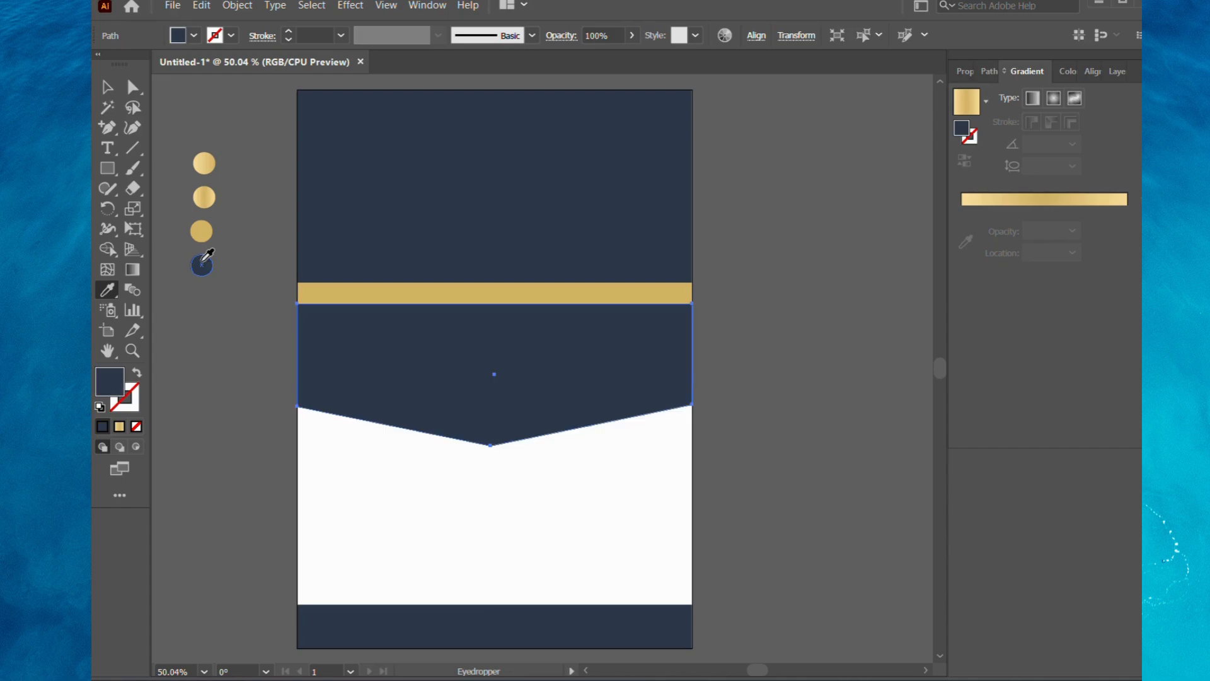
pyautogui.click(113, 91)
pyautogui.hotkey('ctrl', '[')
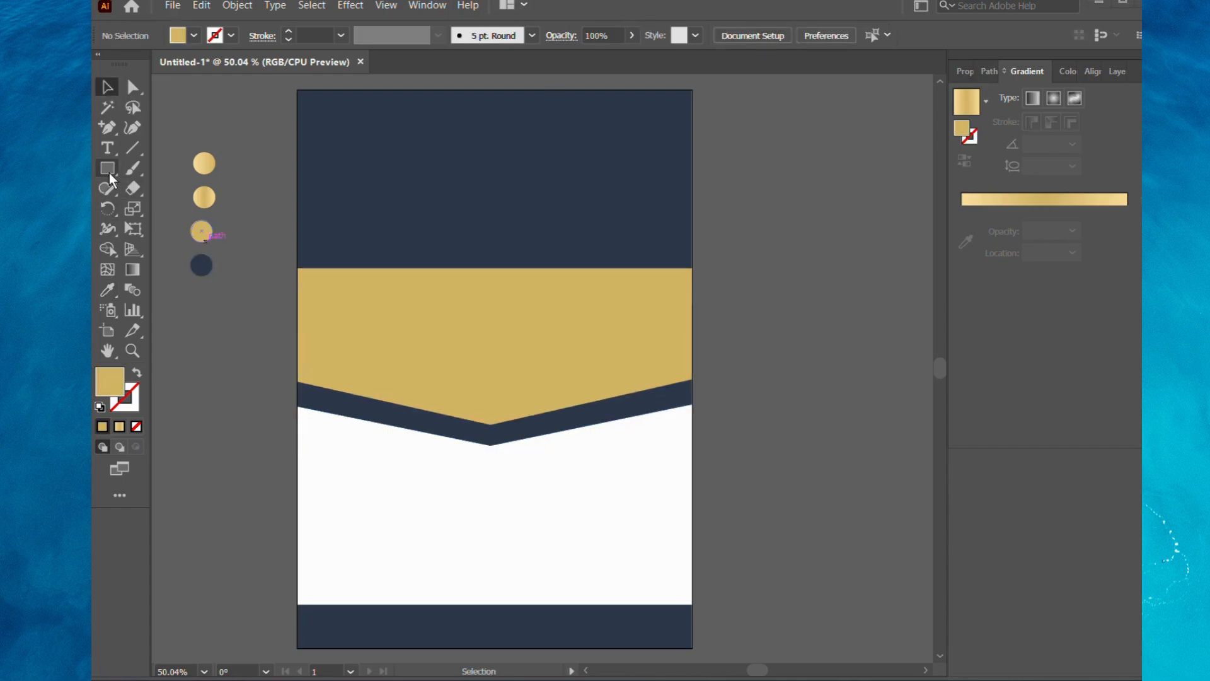
# Draw a small hexagon near the left end of the gold shape's lower edge and fill it with the navy sample.
pyautogui.moveTo(108, 173); pyautogui.dragTo(158, 229)
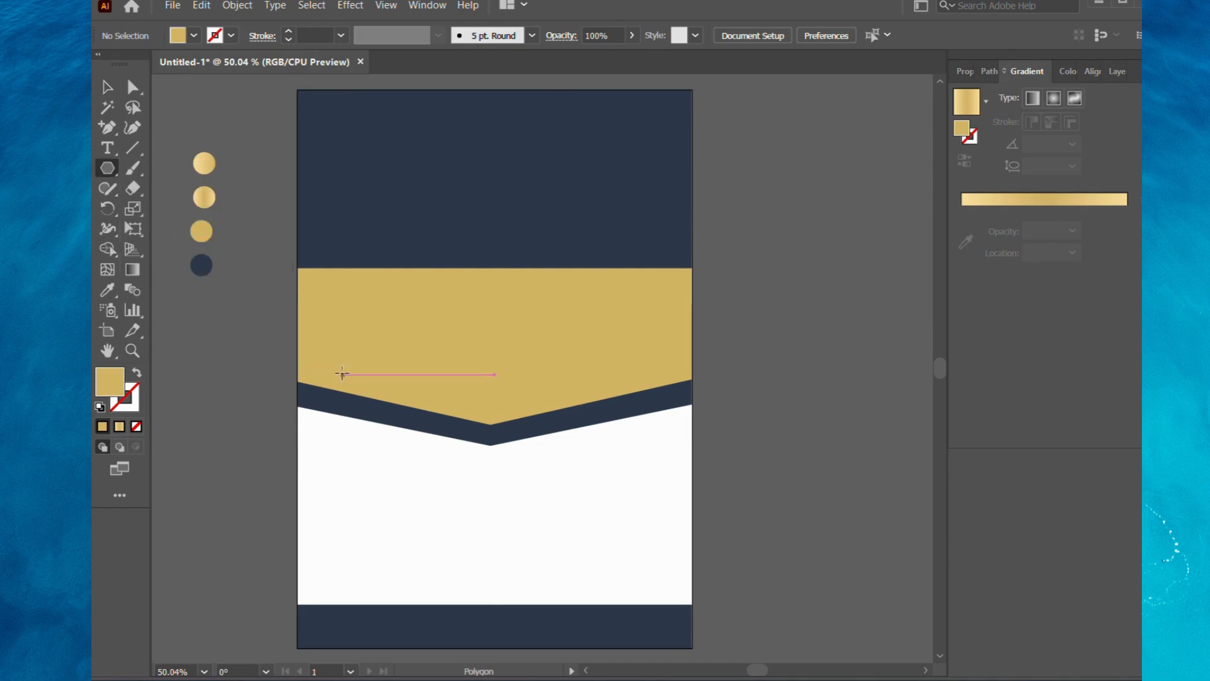
pyautogui.moveTo(341, 374); pyautogui.dragTo(365, 389)
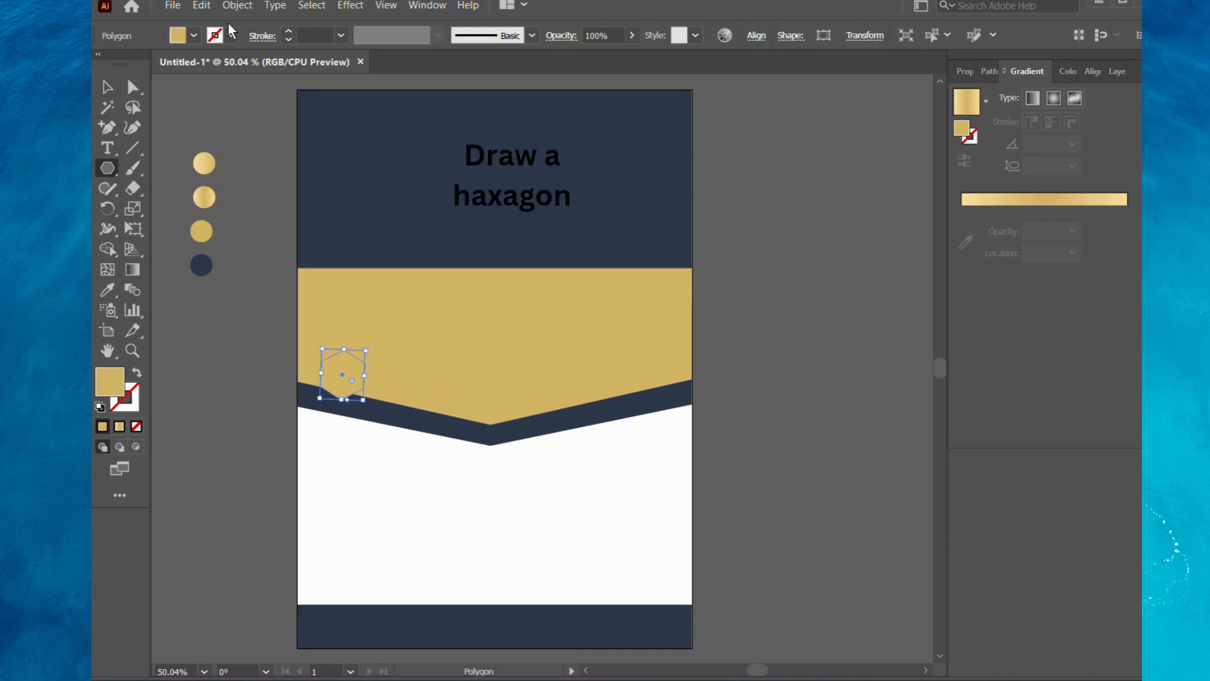
pyautogui.click(107, 289)
pyautogui.click(201, 265)
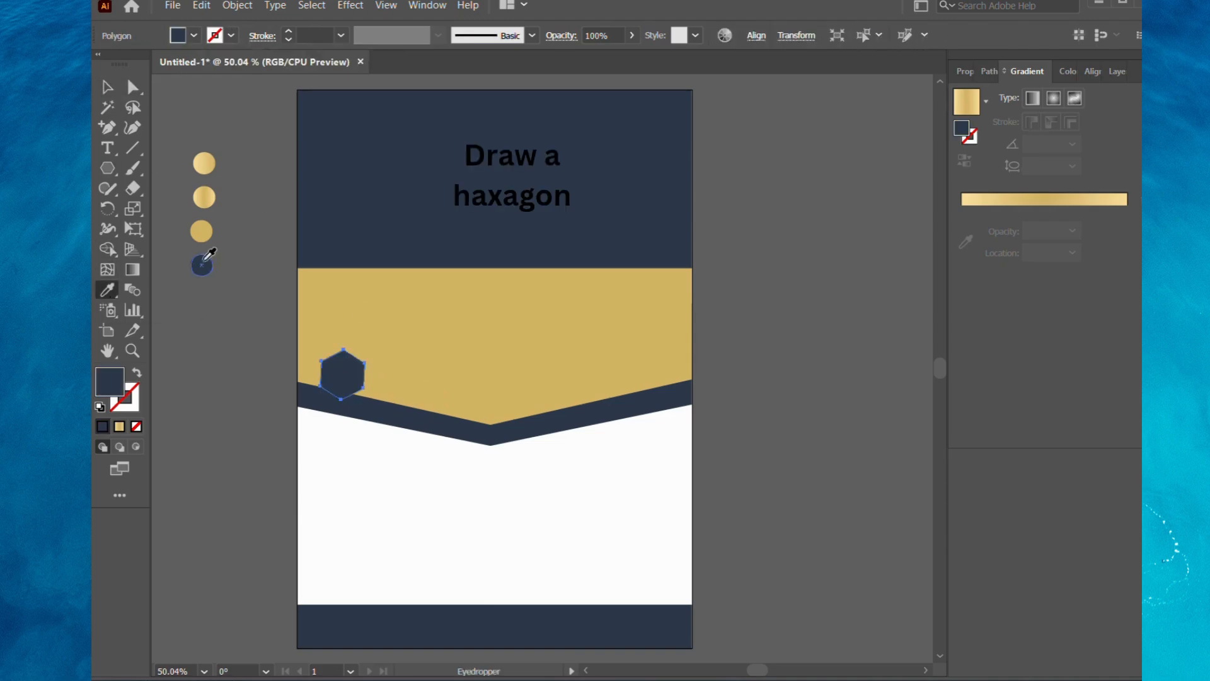
pyautogui.press('v')
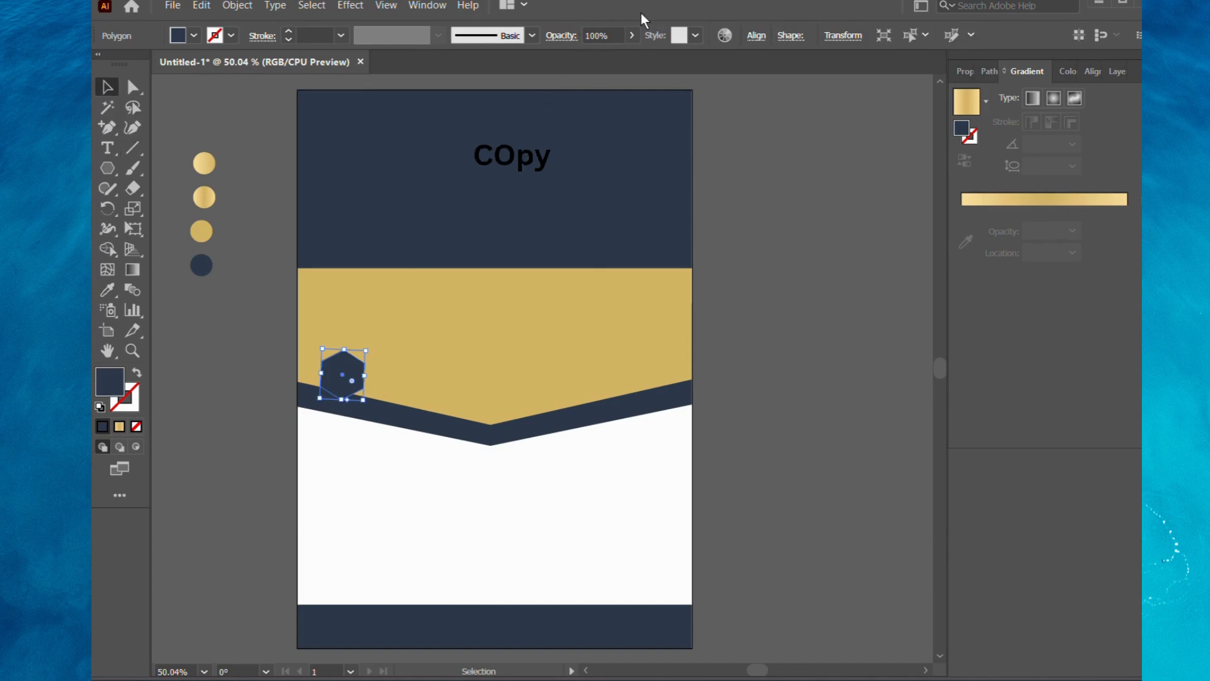
# Enlarge the navy hexagon and place copies at the middle and right of the navy chevron band.
pyautogui.moveTo(363, 376); pyautogui.dragTo(391, 357)
pyautogui.moveTo(359, 407); pyautogui.dragTo(627, 401)
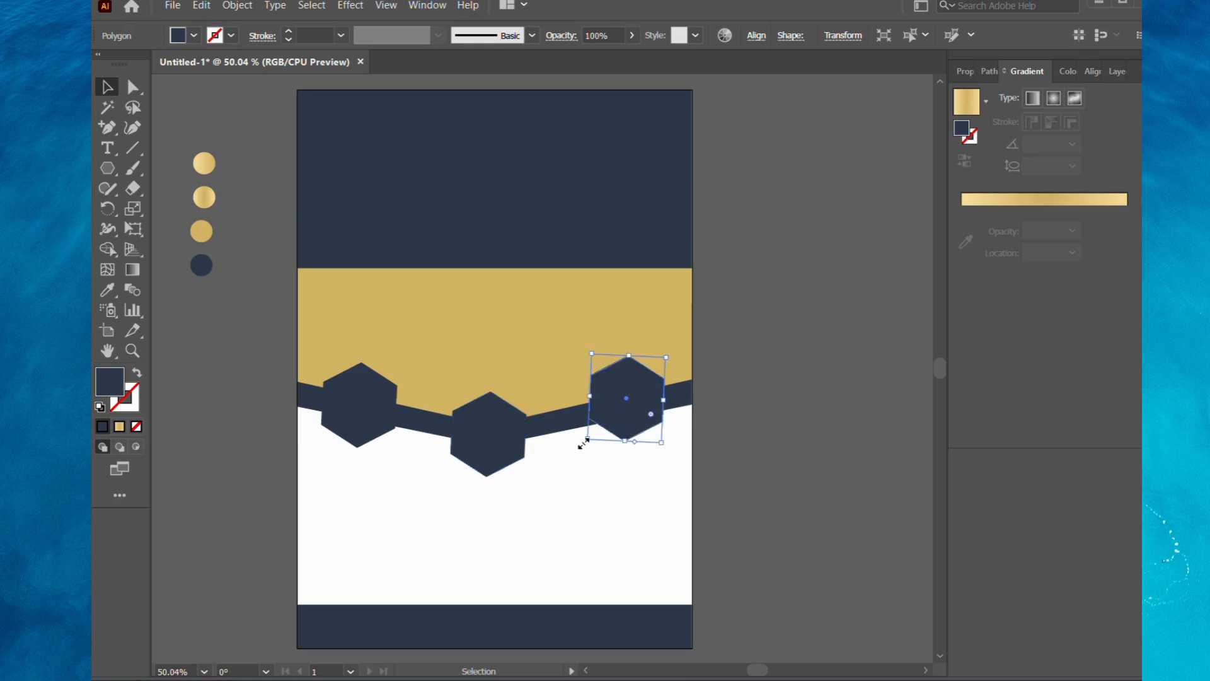
pyautogui.click(697, 354)
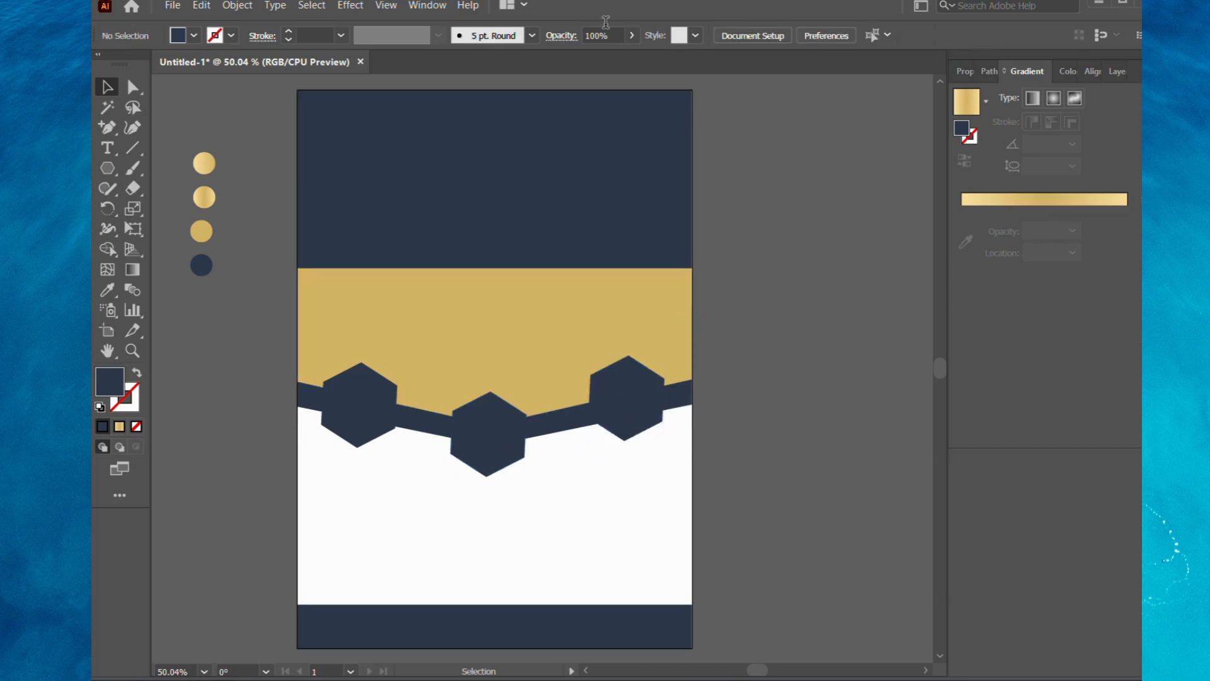
# Create a slightly smaller concentric copy inside each of the three navy hexagons.
pyautogui.click(363, 390)
pyautogui.press('a')
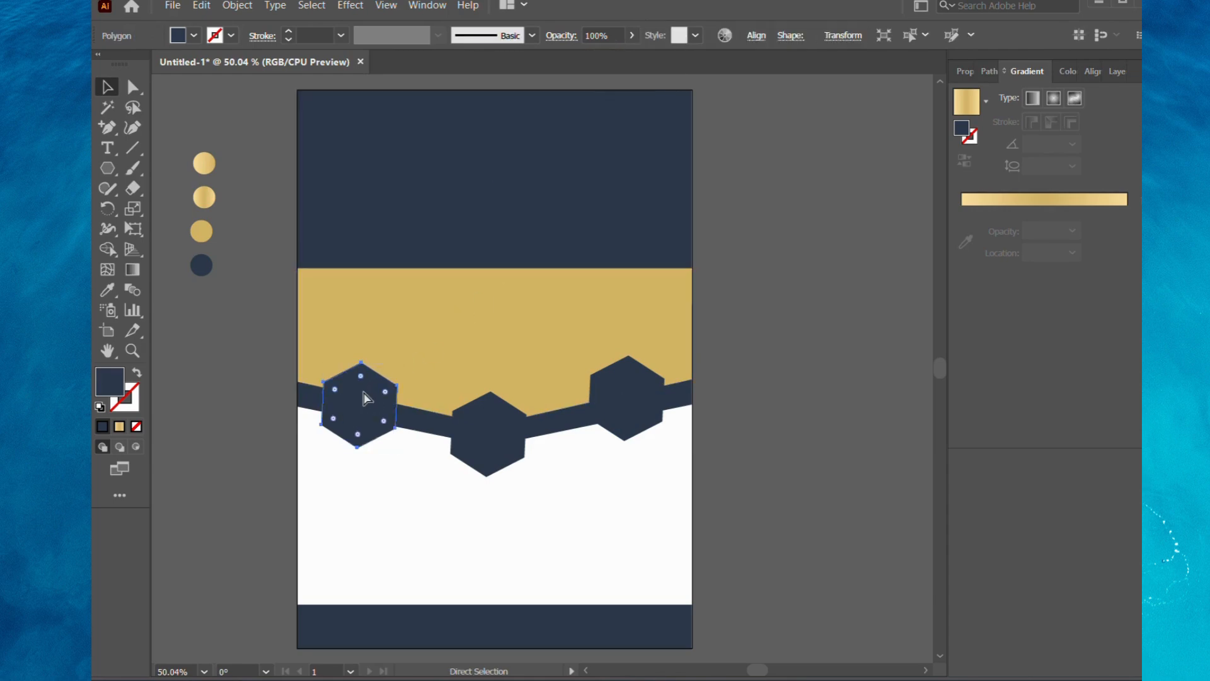
pyautogui.press('v')
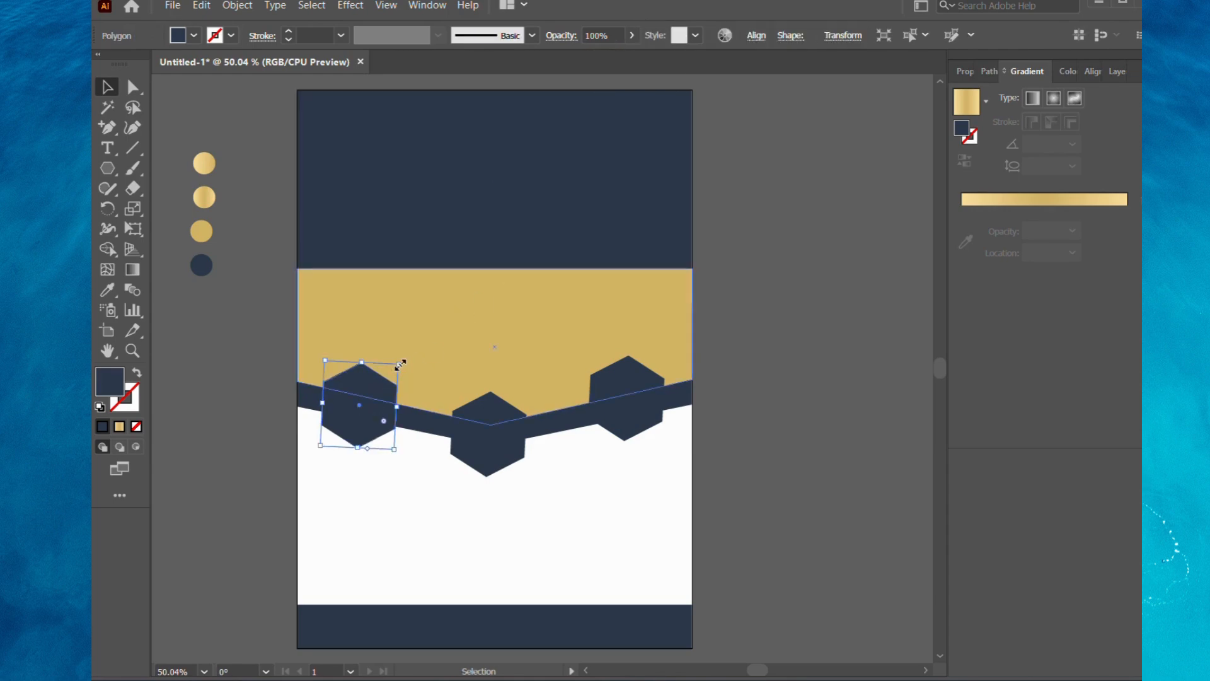
pyautogui.moveTo(401, 364); pyautogui.dragTo(400, 362)
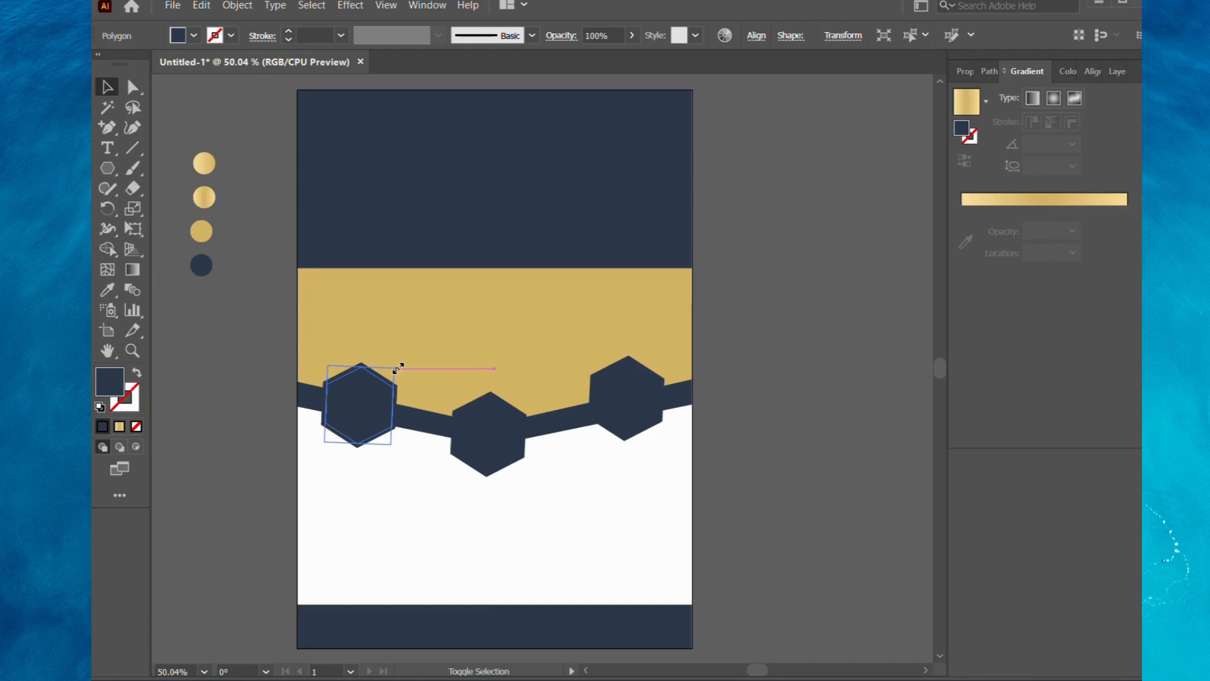
pyautogui.click(493, 443)
pyautogui.press('a')
pyautogui.press('v')
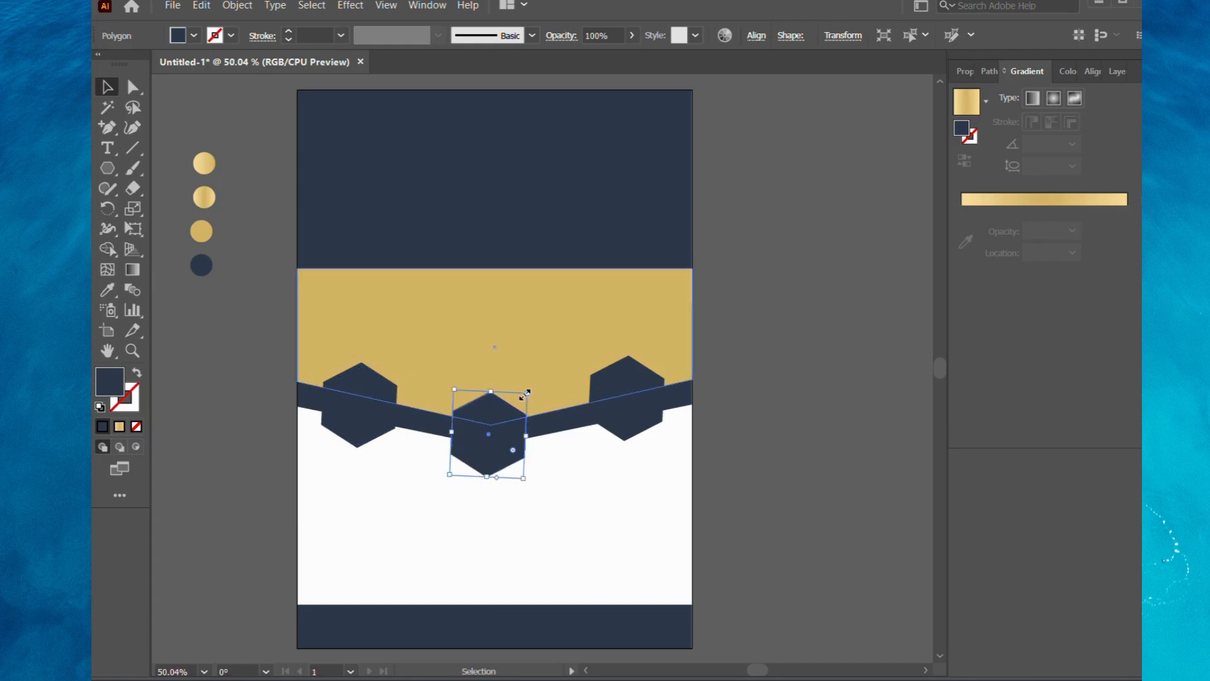
pyautogui.moveTo(528, 392); pyautogui.dragTo(524, 395)
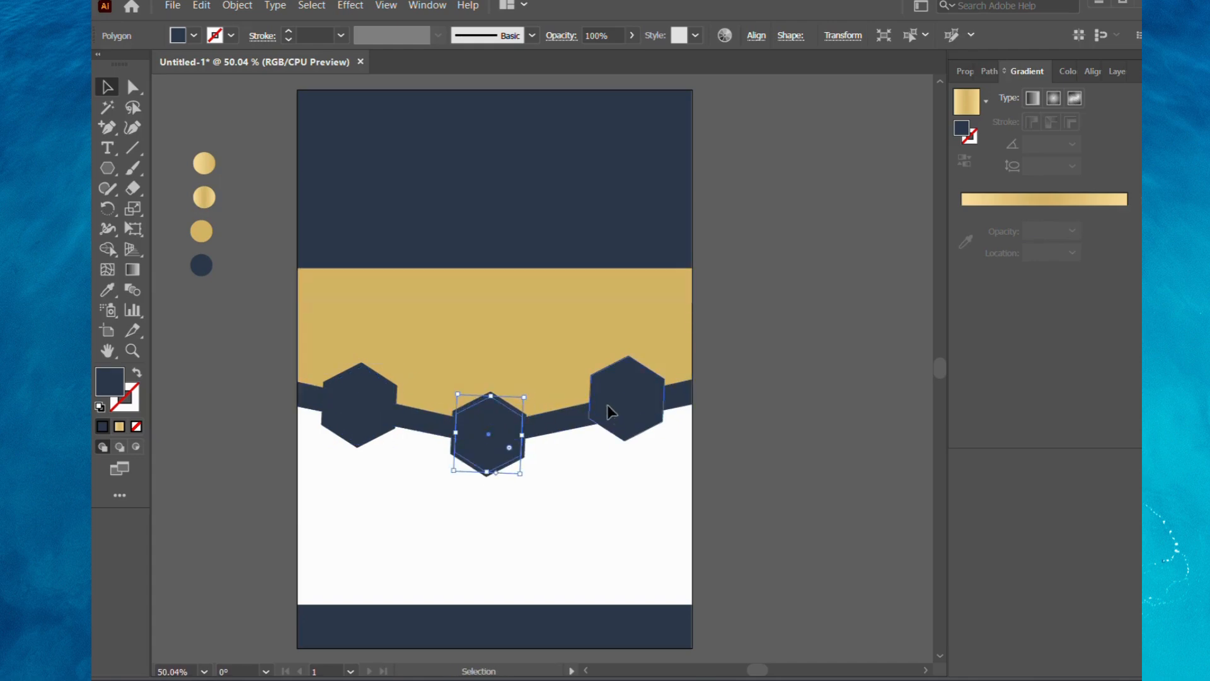
pyautogui.click(608, 409)
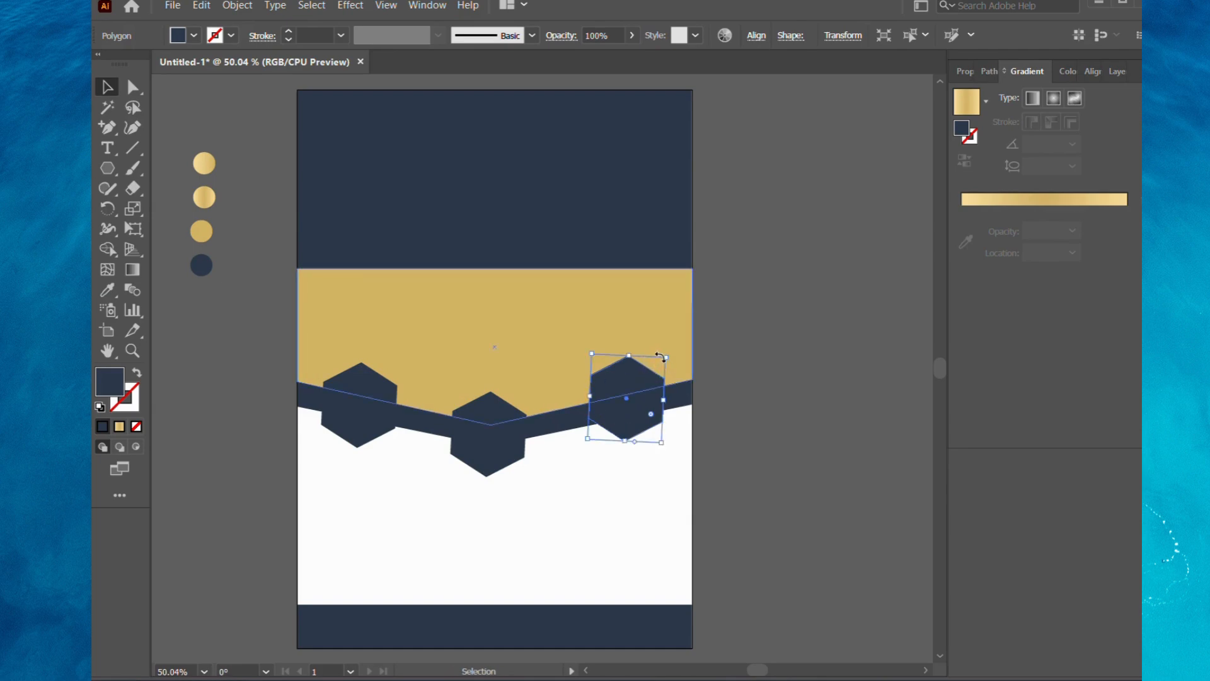
pyautogui.moveTo(661, 358); pyautogui.dragTo(666, 355)
pyautogui.click(744, 350)
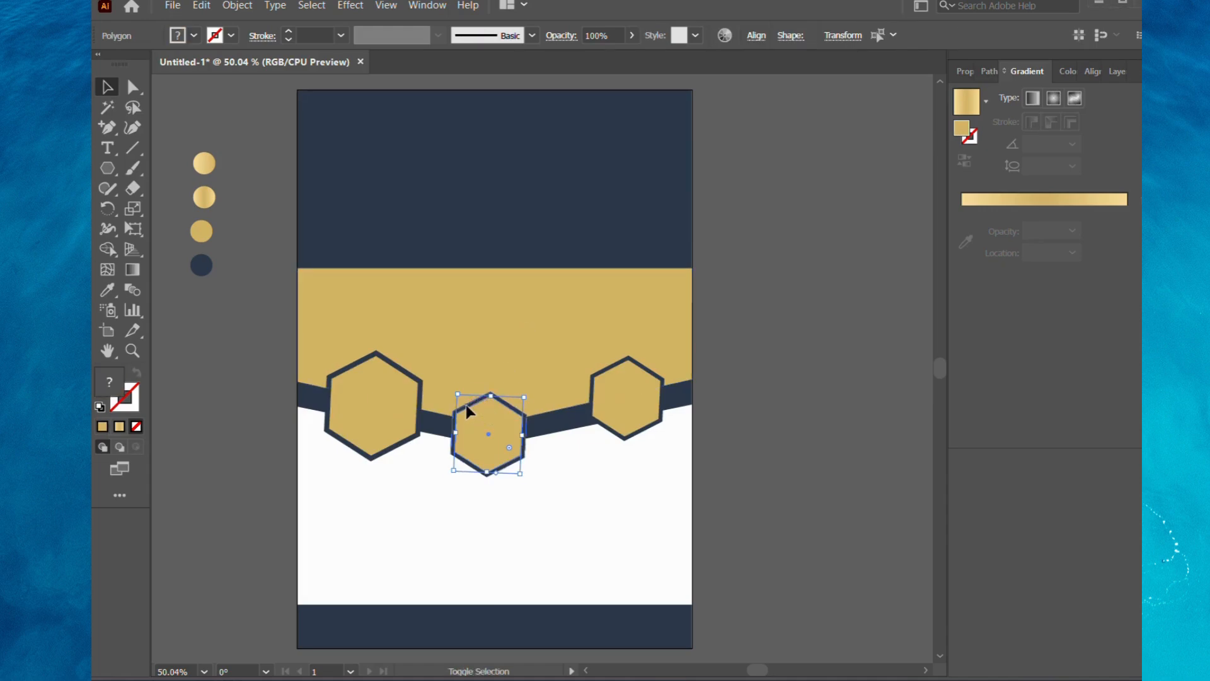
# Enlarge the middle and right bordered hexagons to about the left one's size and reposition the right one on the band.
pyautogui.moveTo(528, 394); pyautogui.dragTo(541, 379)
pyautogui.click(639, 378)
pyautogui.keyDown('shift'); pyautogui.click(638, 364); pyautogui.keyUp('shift')
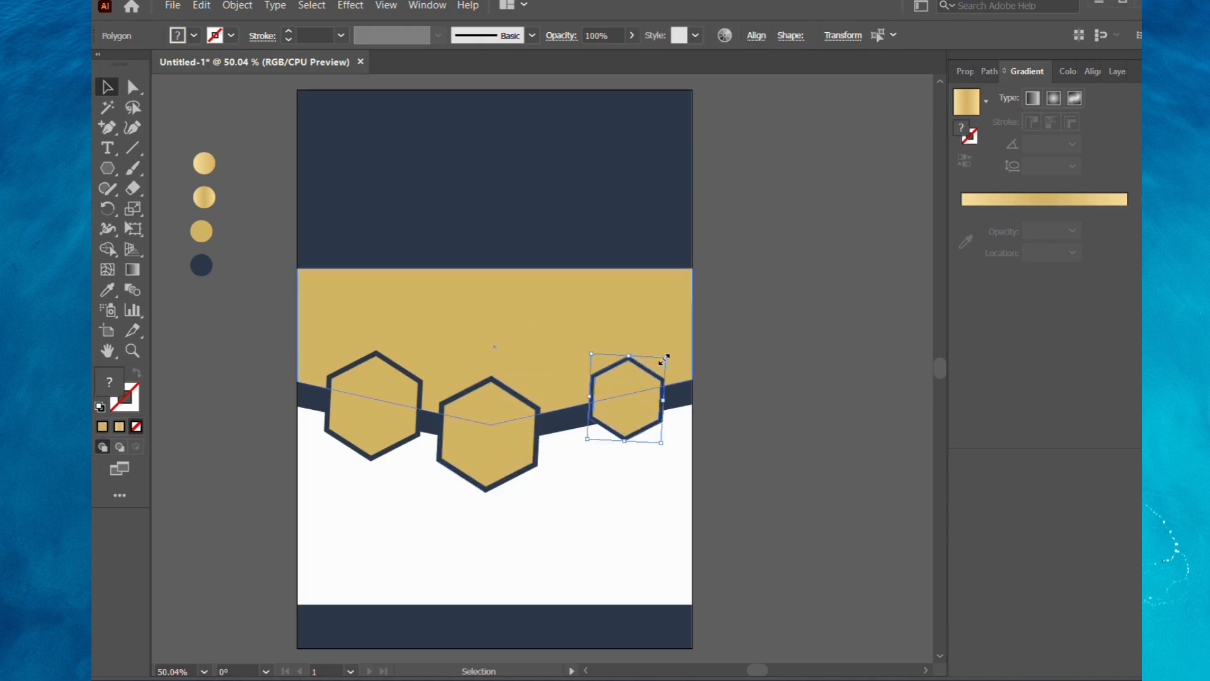
pyautogui.moveTo(667, 360); pyautogui.dragTo(680, 341)
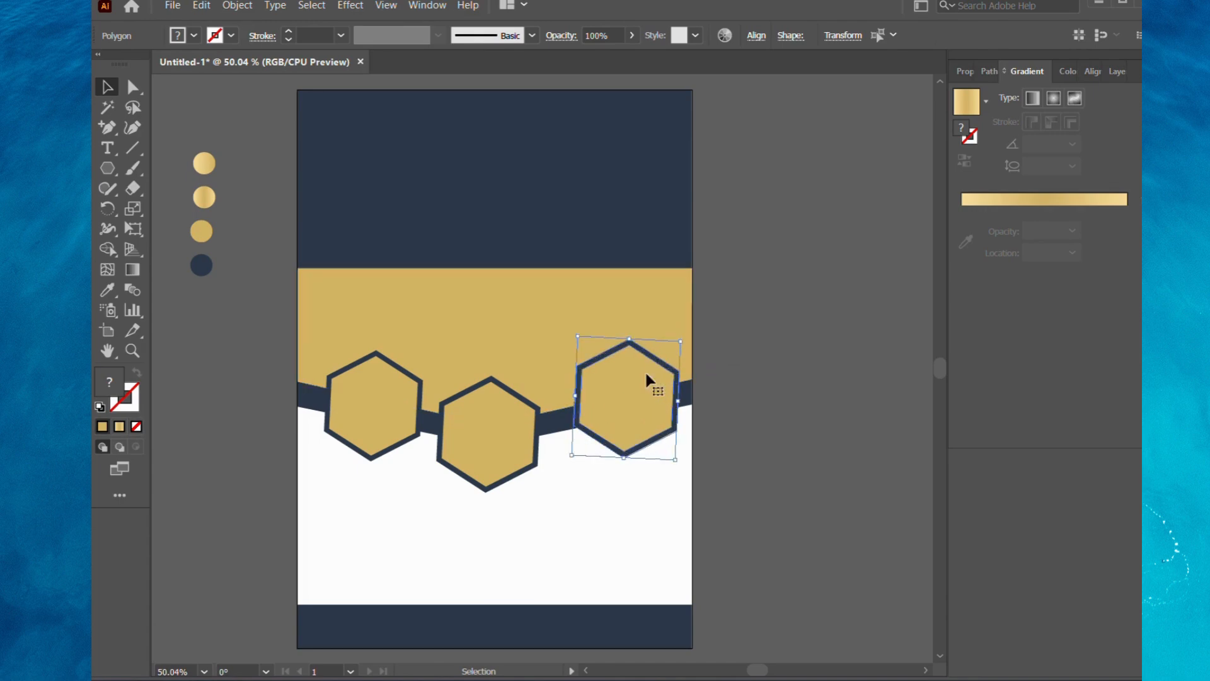
pyautogui.moveTo(619, 397); pyautogui.dragTo(609, 408)
pyautogui.click(732, 184)
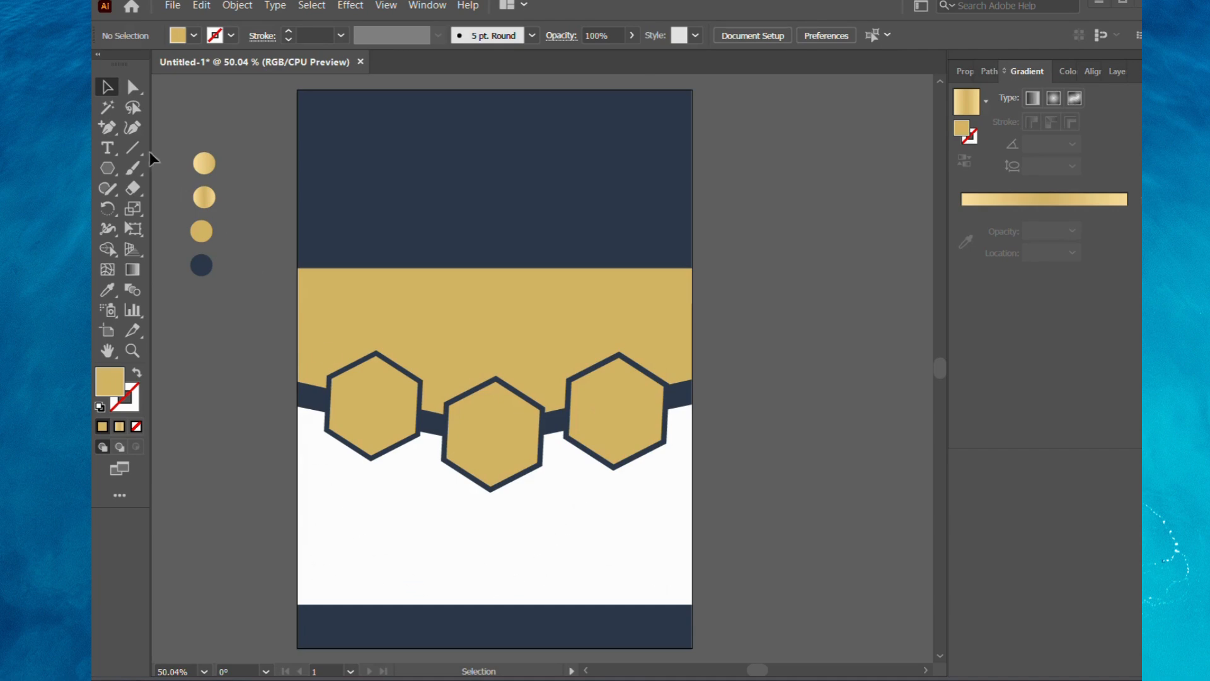
# Draw a vertical line near the left edge of the white area and give it a 5 pt black stroke.
pyautogui.click(132, 147)
pyautogui.moveTo(307, 449); pyautogui.dragTo(303, 572)
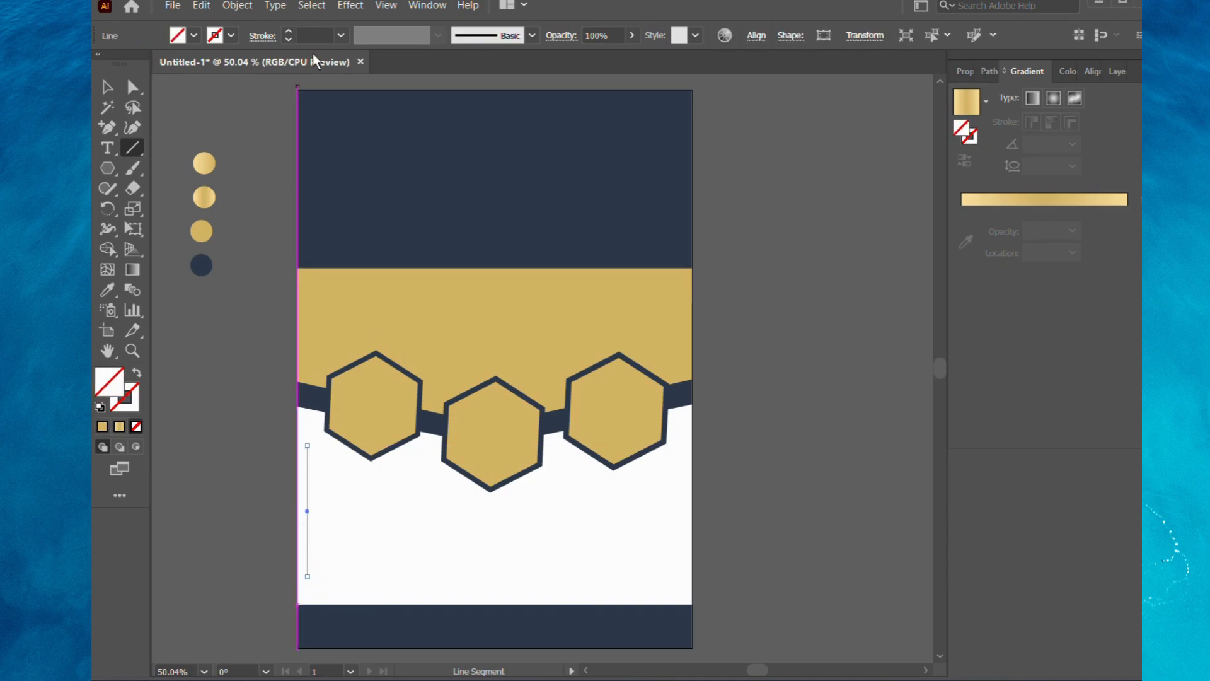
pyautogui.click(230, 35)
pyautogui.click(289, 32)
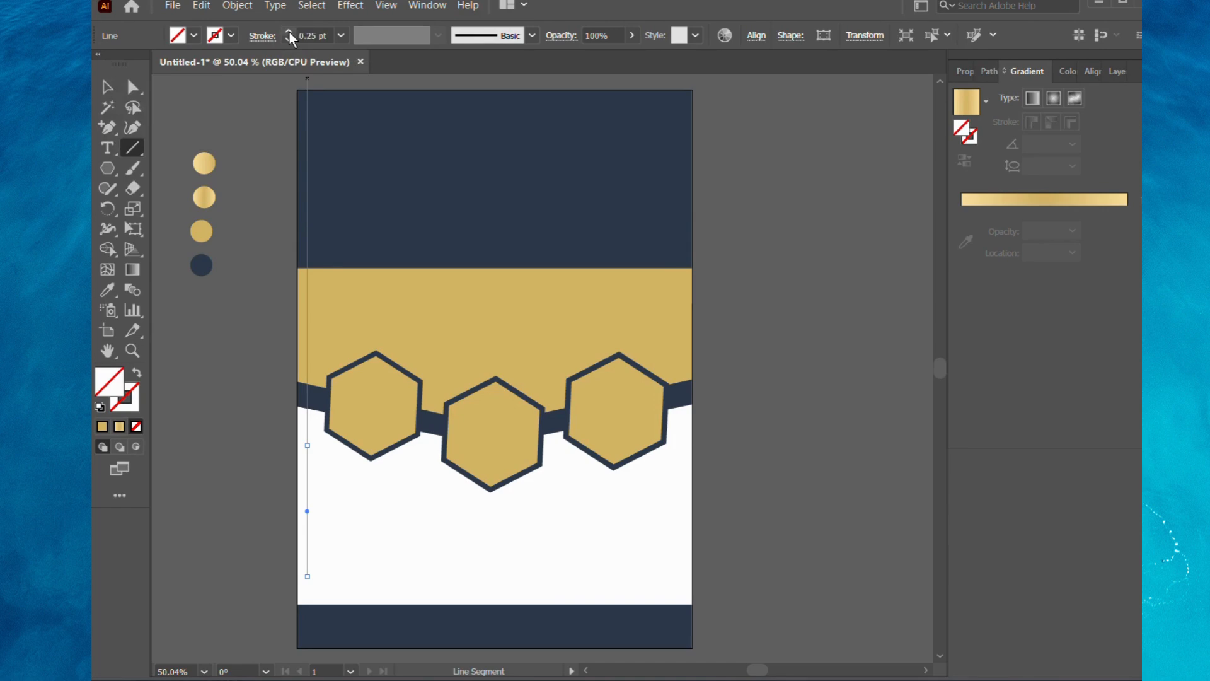
pyautogui.click(289, 32)
pyautogui.click(289, 32)
pyautogui.click(289, 32)
pyautogui.click(290, 32)
pyautogui.click(289, 32)
# Copy the vertical line to the centre of the white area and shorten the copy from its upper end.
pyautogui.press('v')
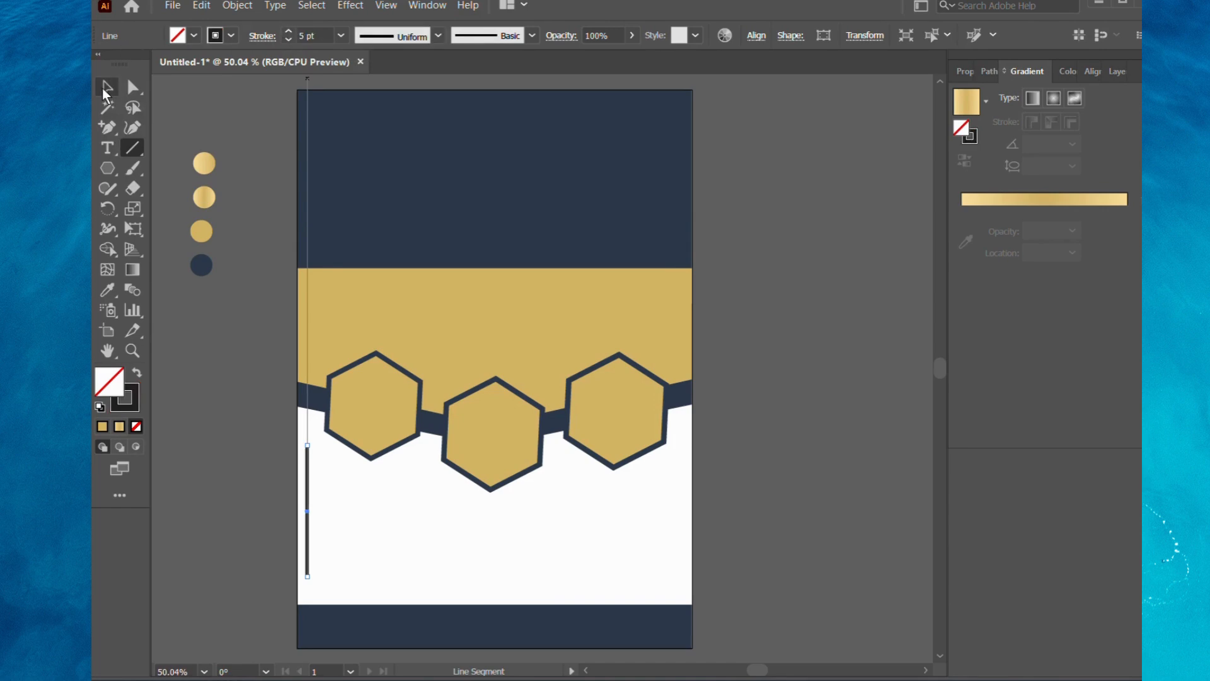
pyautogui.moveTo(306, 513); pyautogui.dragTo(489, 511)
pyautogui.moveTo(489, 447); pyautogui.dragTo(490, 557)
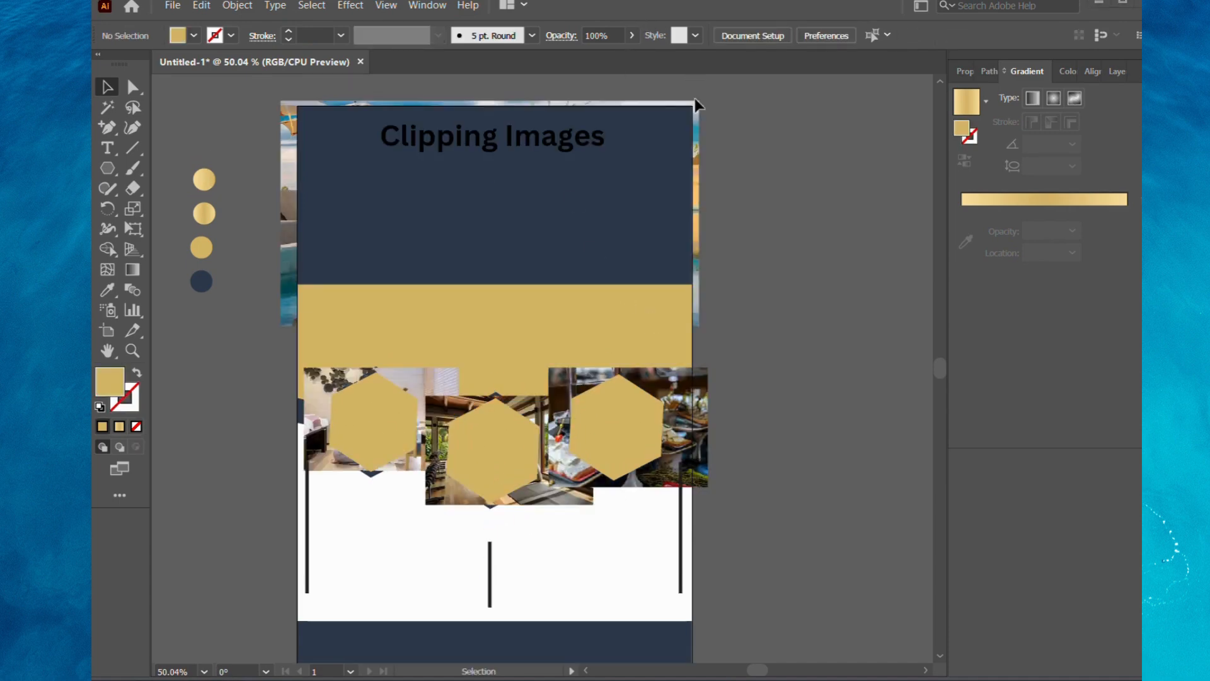
# Clip the large poolside photo to the navy rectangle at the top of the flyer with a clipping mask.
pyautogui.click(696, 150)
pyautogui.keyDown('shift'); pyautogui.click(620, 172); pyautogui.keyUp('shift')
pyautogui.rightClick(619, 172)
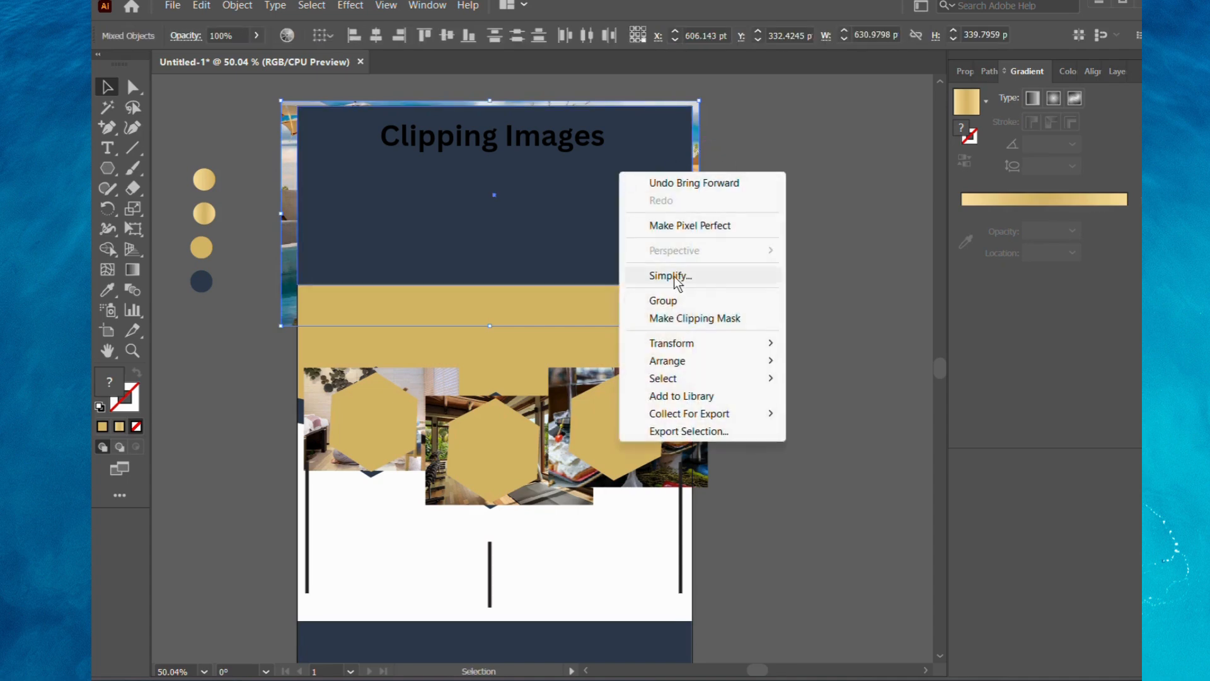
pyautogui.click(694, 318)
# Clip the left photo to the left gold hexagon with a clipping mask.
pyautogui.click(412, 377)
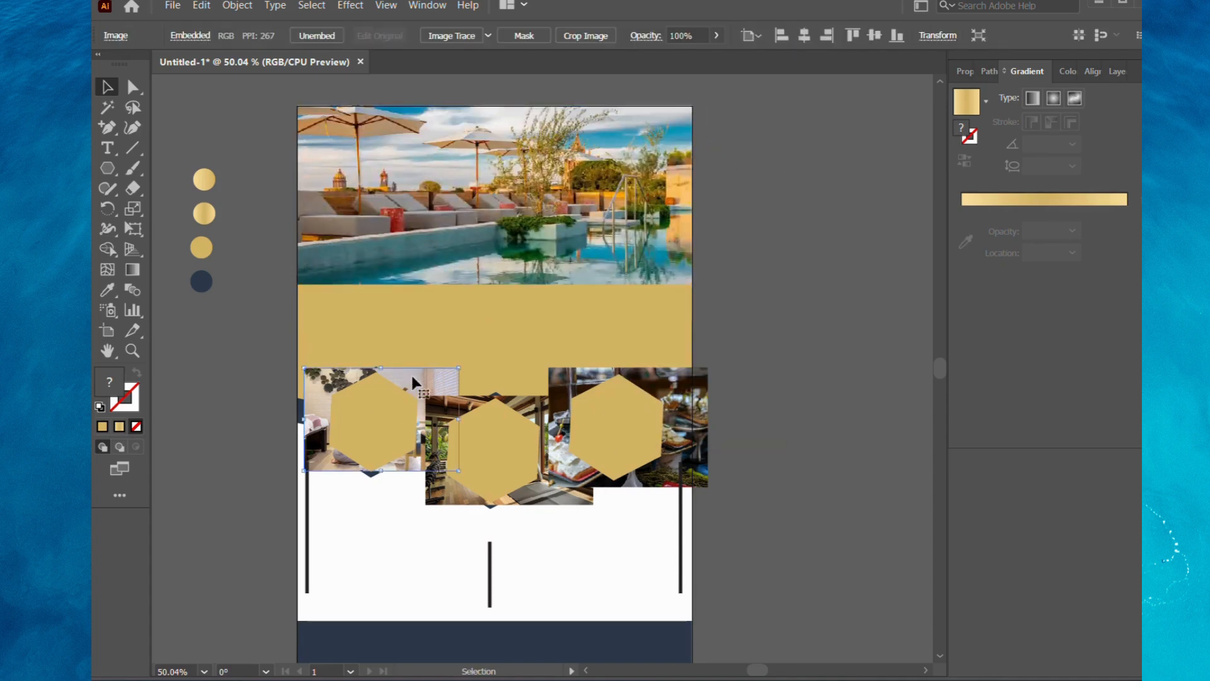
pyautogui.keyDown('shift'); pyautogui.click(383, 403); pyautogui.keyUp('shift')
pyautogui.rightClick(384, 405)
pyautogui.click(446, 554)
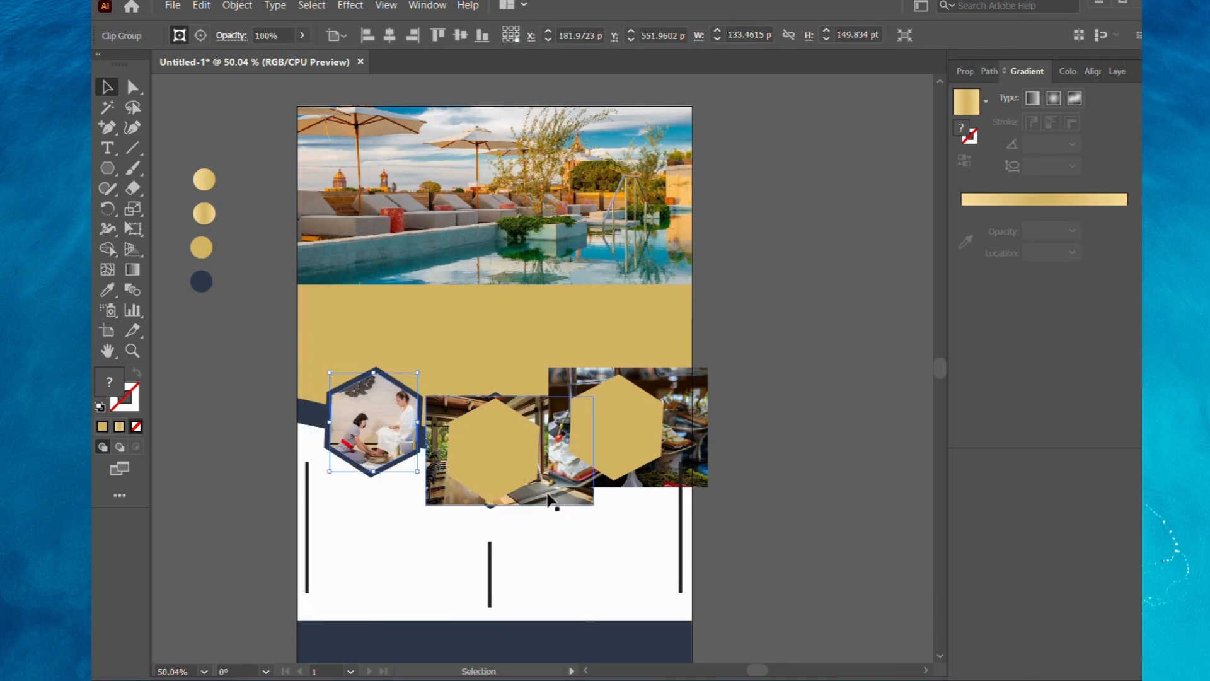
# Clip the middle photo to the middle gold hexagon with a clipping mask.
pyautogui.click(555, 497)
pyautogui.keyDown('shift'); pyautogui.click(516, 455); pyautogui.keyUp('shift')
pyautogui.rightClick(517, 458)
pyautogui.click(593, 334)
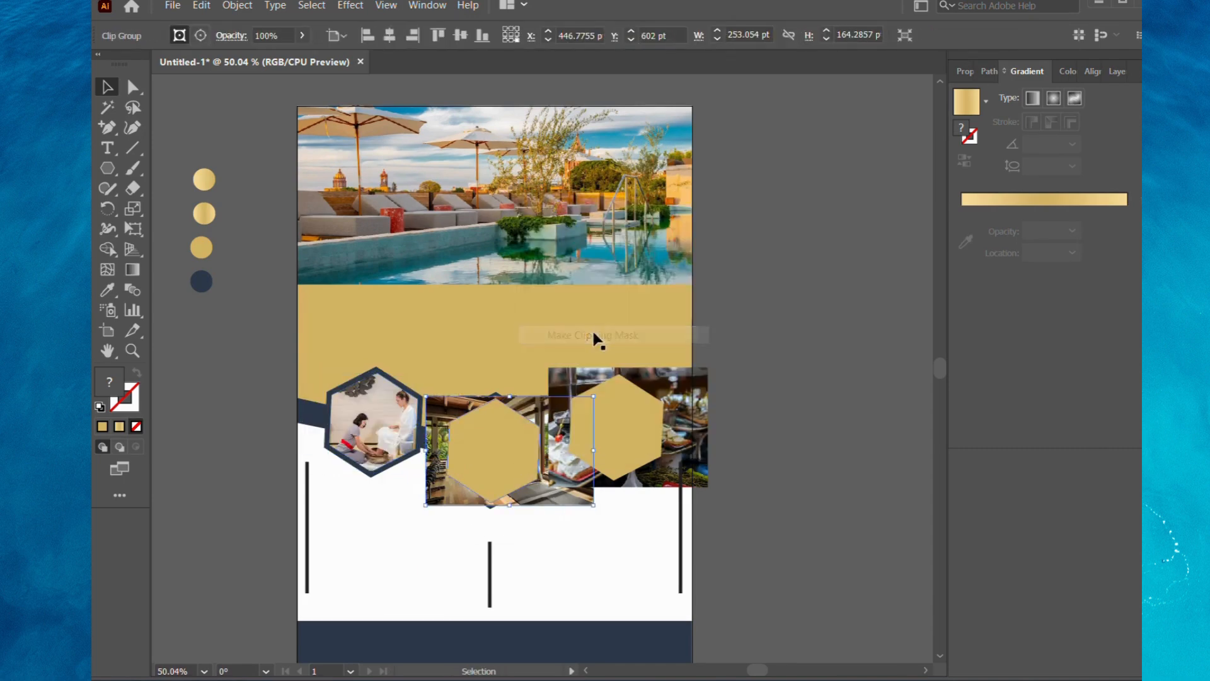
# Clip the right photo to the right gold hexagon with a clipping mask and deselect the result.
pyautogui.click(673, 416)
pyautogui.keyDown('shift'); pyautogui.click(626, 437); pyautogui.keyUp('shift')
pyautogui.rightClick(626, 437)
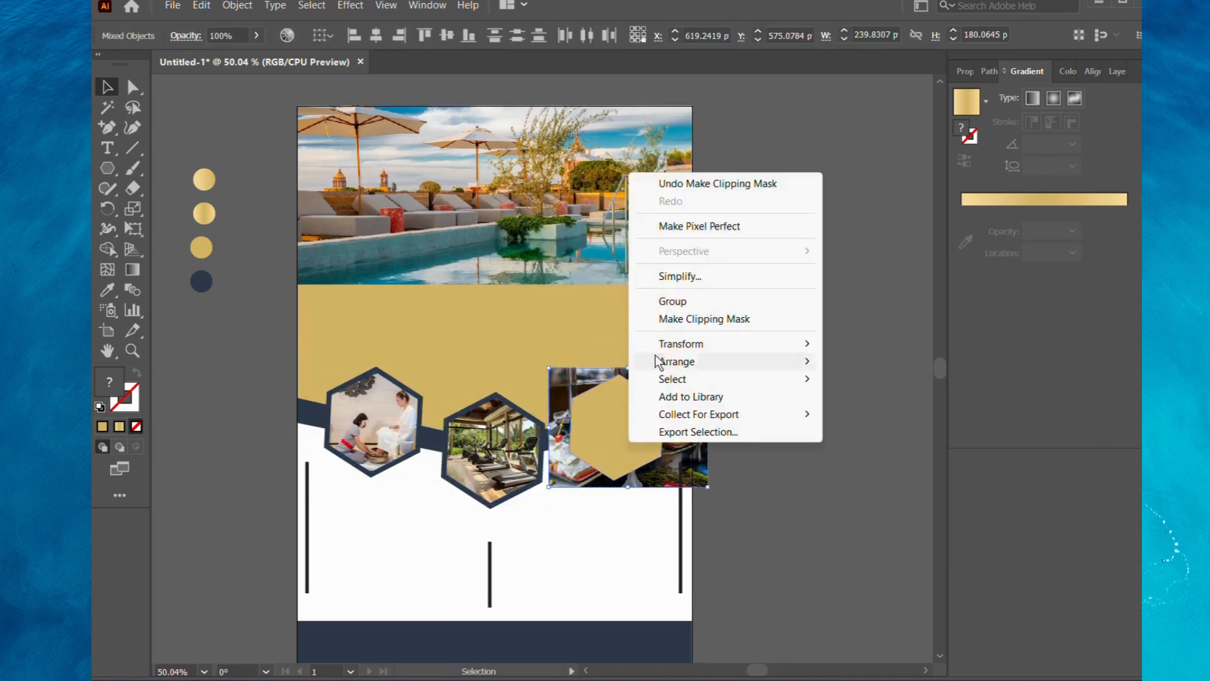
pyautogui.click(679, 316)
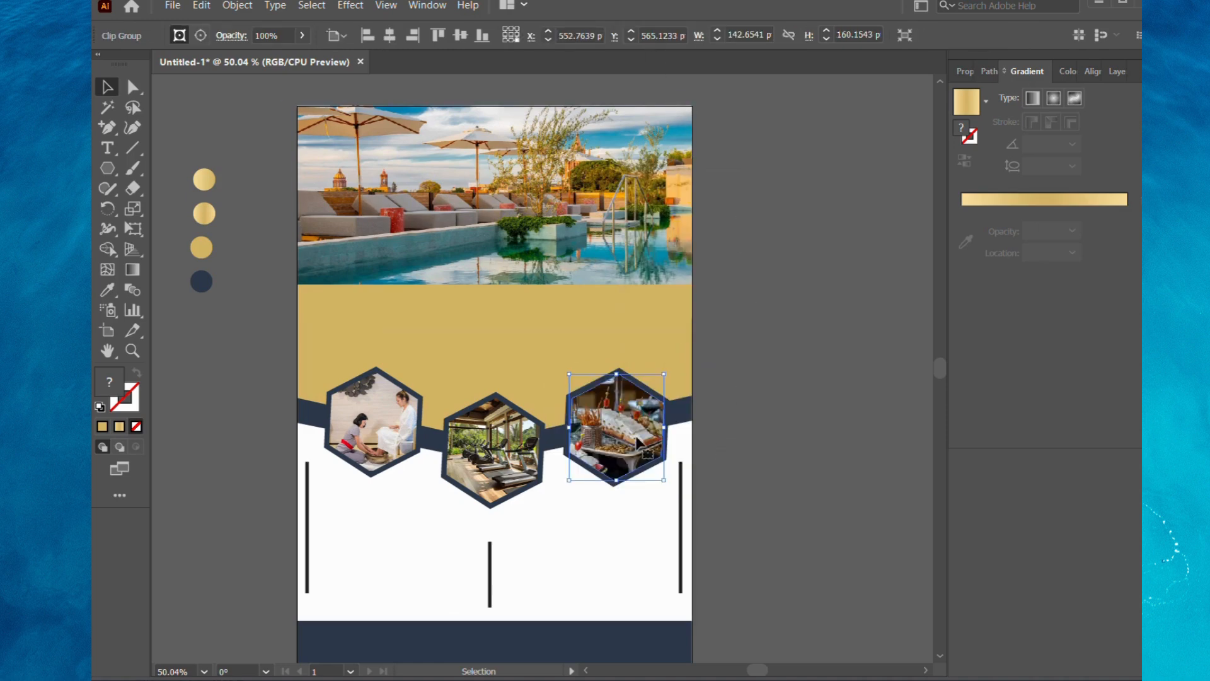
pyautogui.click(735, 406)
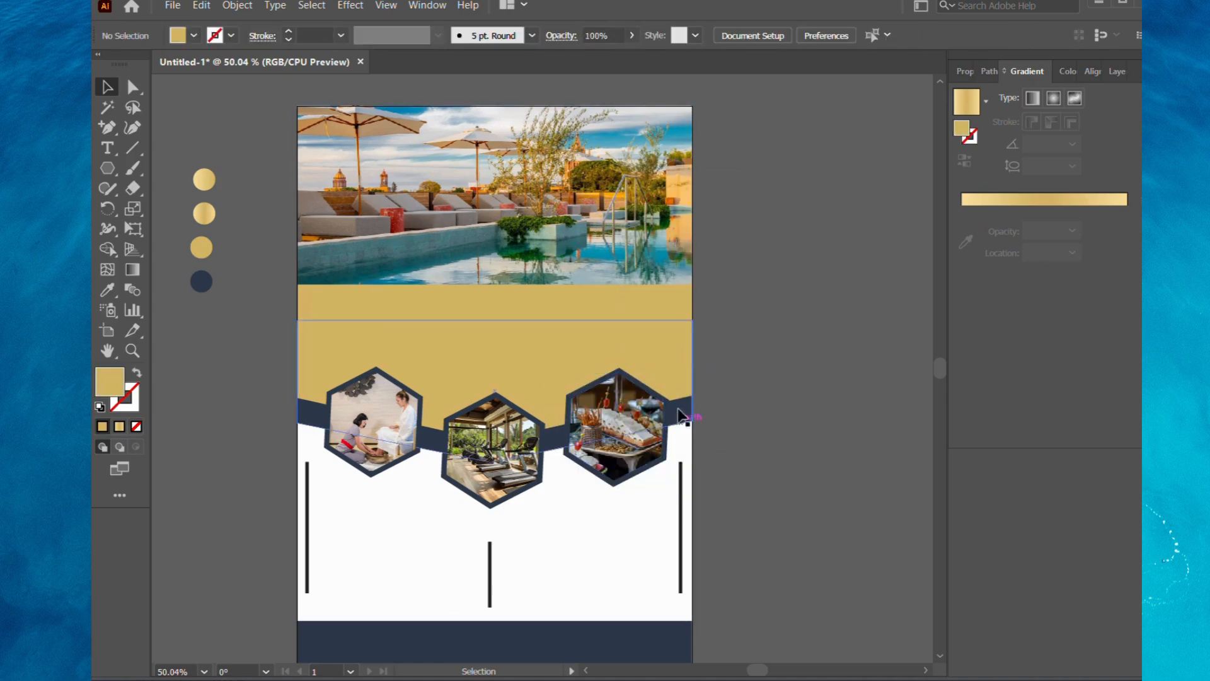
# Apply the gold linear gradient to the flat gold banner, stretching its ends past both flyer edges and spreading its midpoints outward.
pyautogui.click(455, 341)
pyautogui.click(131, 269)
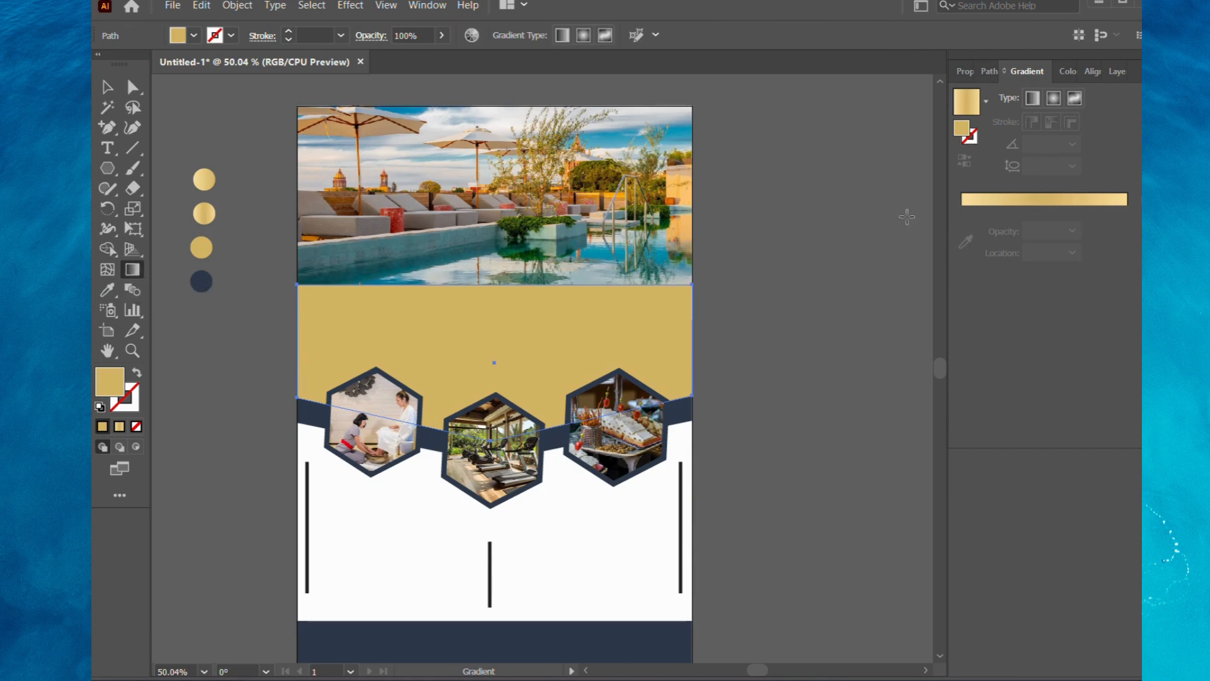
pyautogui.click(1033, 197)
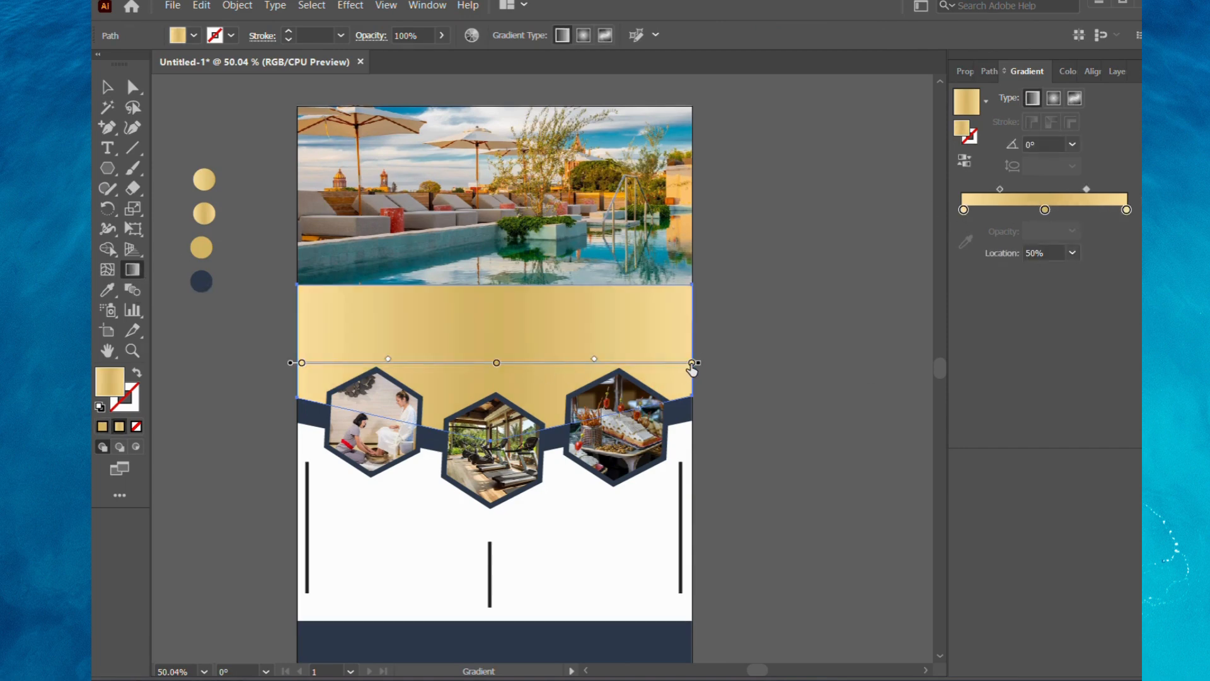
pyautogui.moveTo(383, 360); pyautogui.dragTo(365, 360)
pyautogui.moveTo(618, 360); pyautogui.dragTo(762, 362)
pyautogui.moveTo(290, 362); pyautogui.dragTo(264, 362)
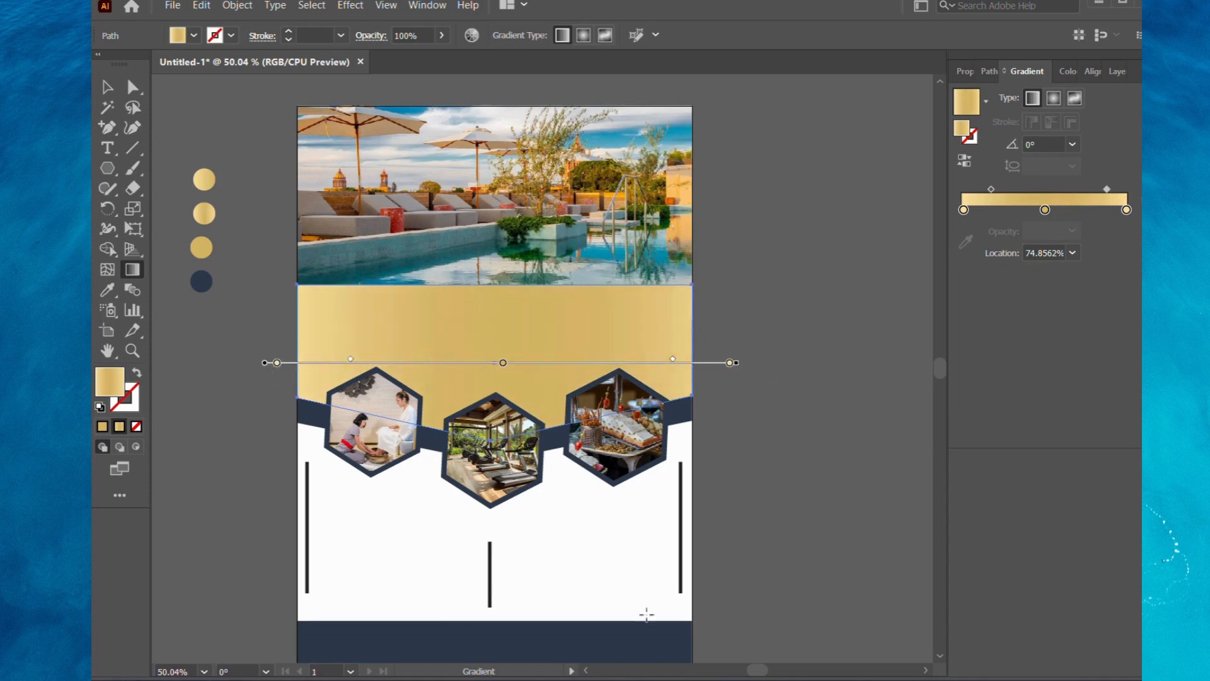
pyautogui.click(108, 86)
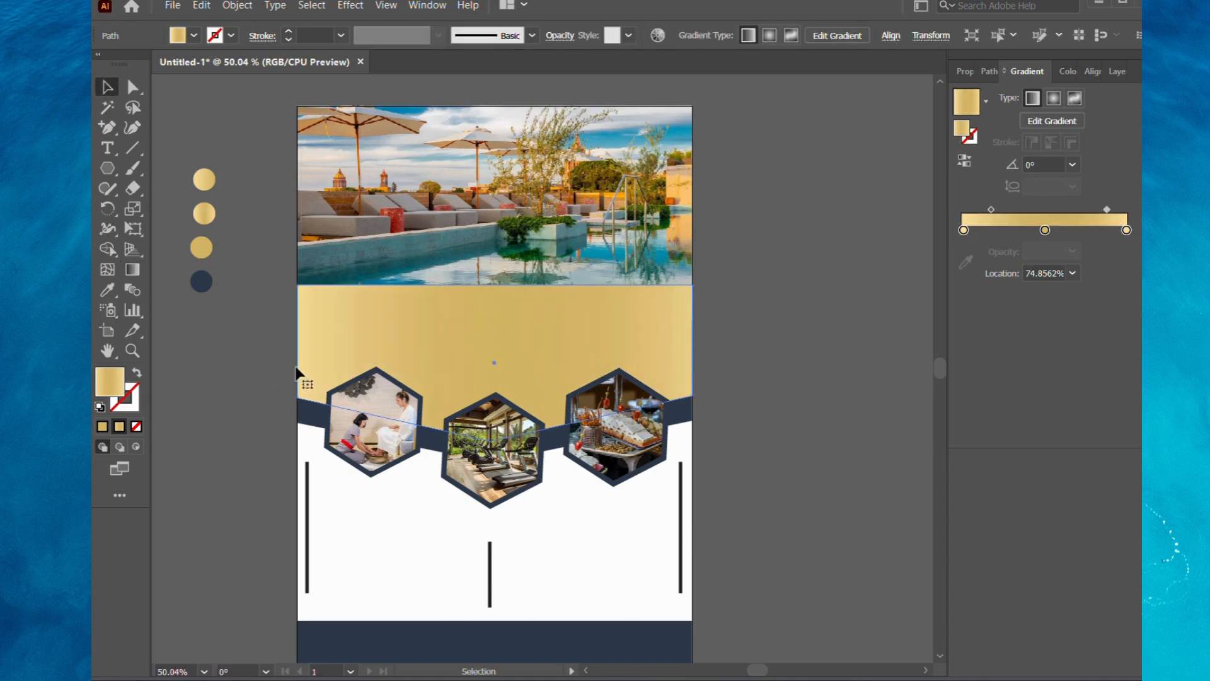
# Give the short centre line the gold gradient of the topmost swatch circle as its stroke, with no fill and a 7 pt weight.
pyautogui.click(490, 564)
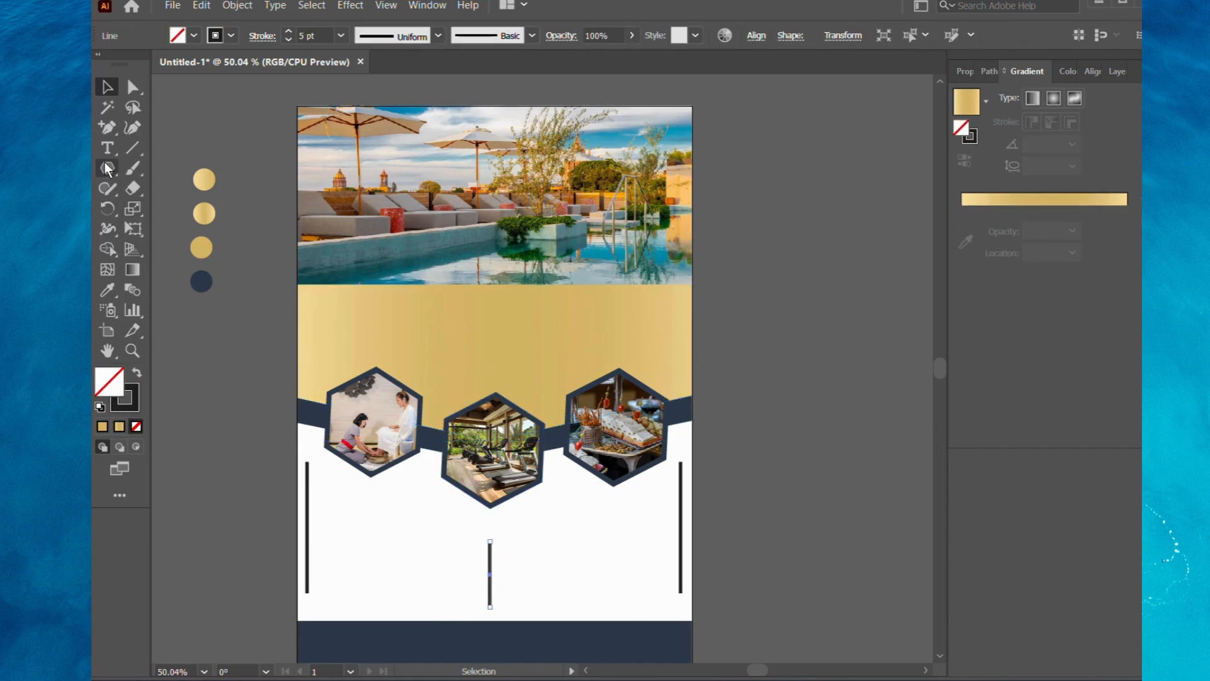
pyautogui.click(114, 292)
pyautogui.click(205, 178)
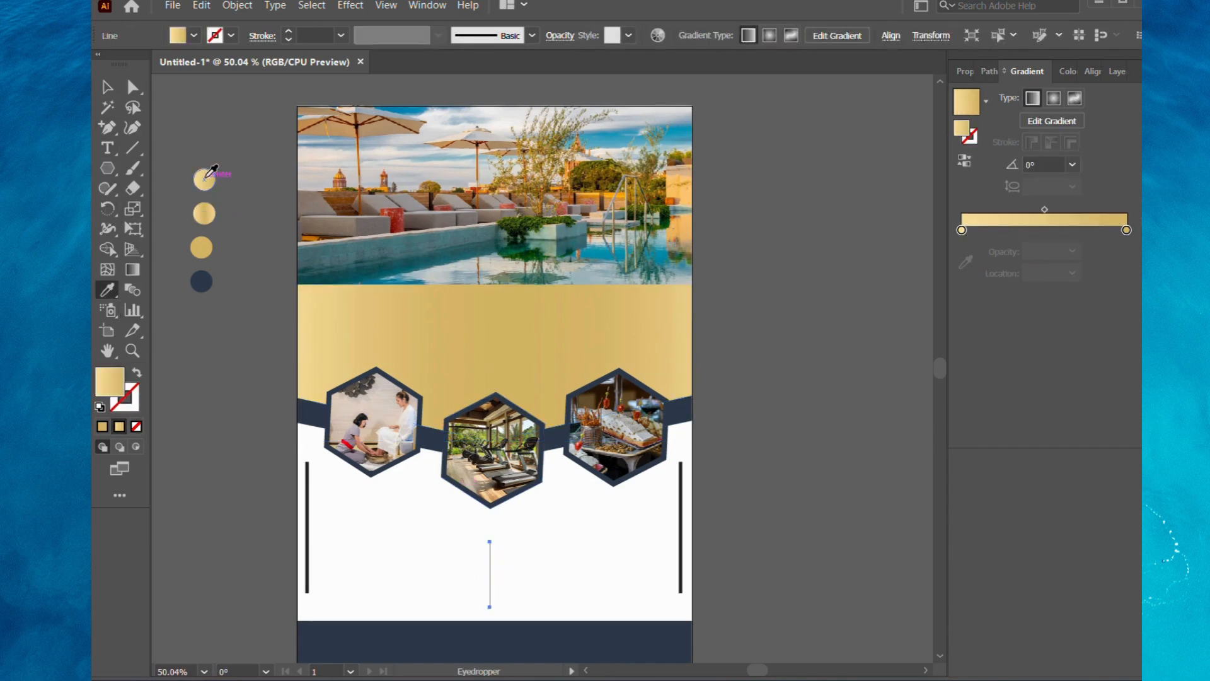
pyautogui.click(137, 373)
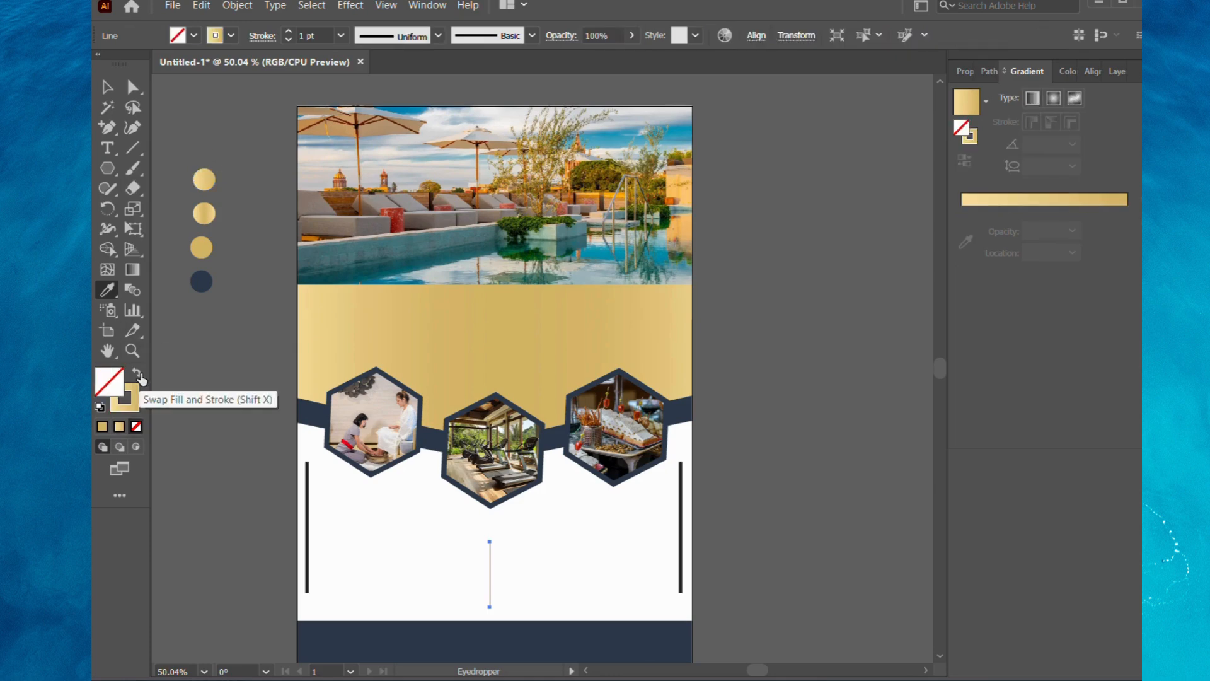
pyautogui.click(288, 31)
pyautogui.click(288, 31)
pyautogui.click(288, 31)
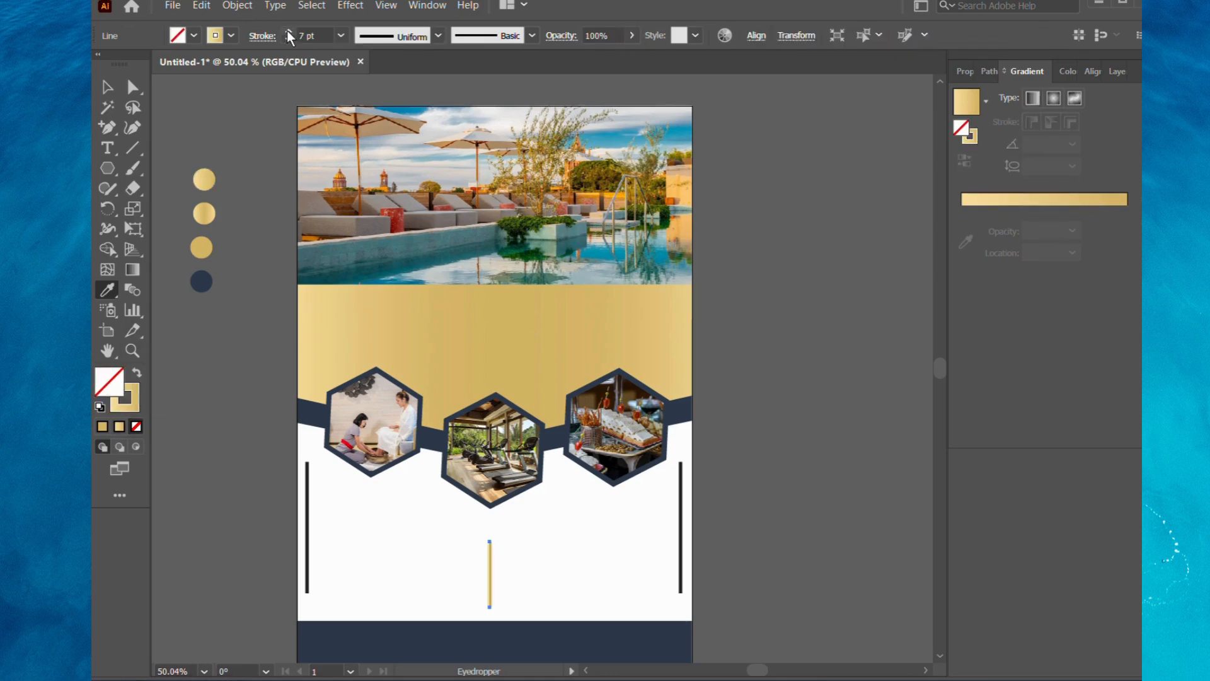
pyautogui.click(288, 31)
# Give the right vertical line the topmost swatch's gold gradient as a 5 pt stroke with no fill.
pyautogui.click(105, 87)
pyautogui.click(308, 483)
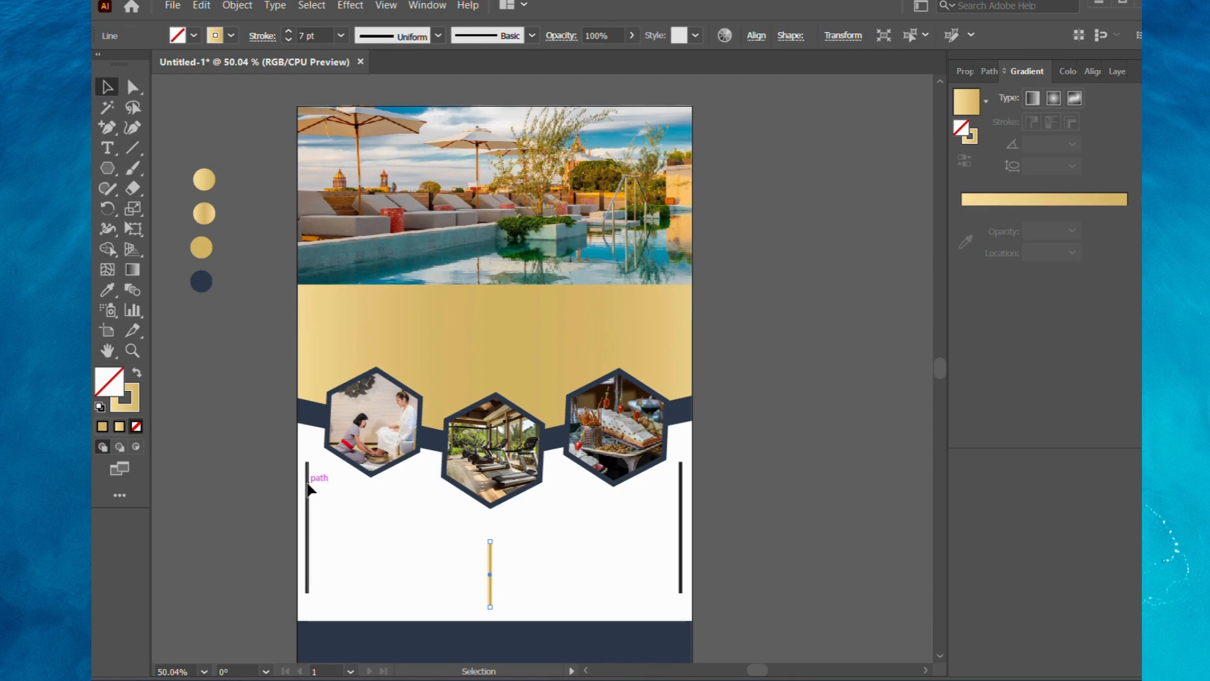
pyautogui.click(107, 289)
pyautogui.click(204, 179)
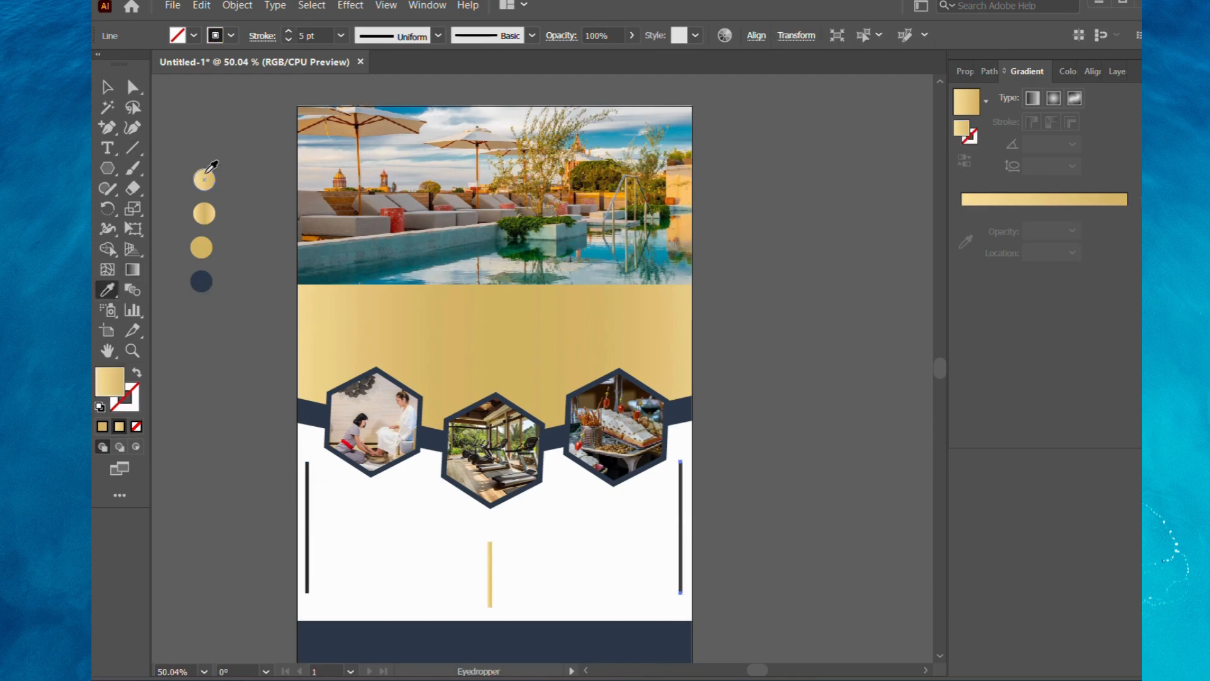
pyautogui.click(137, 377)
pyautogui.click(137, 377)
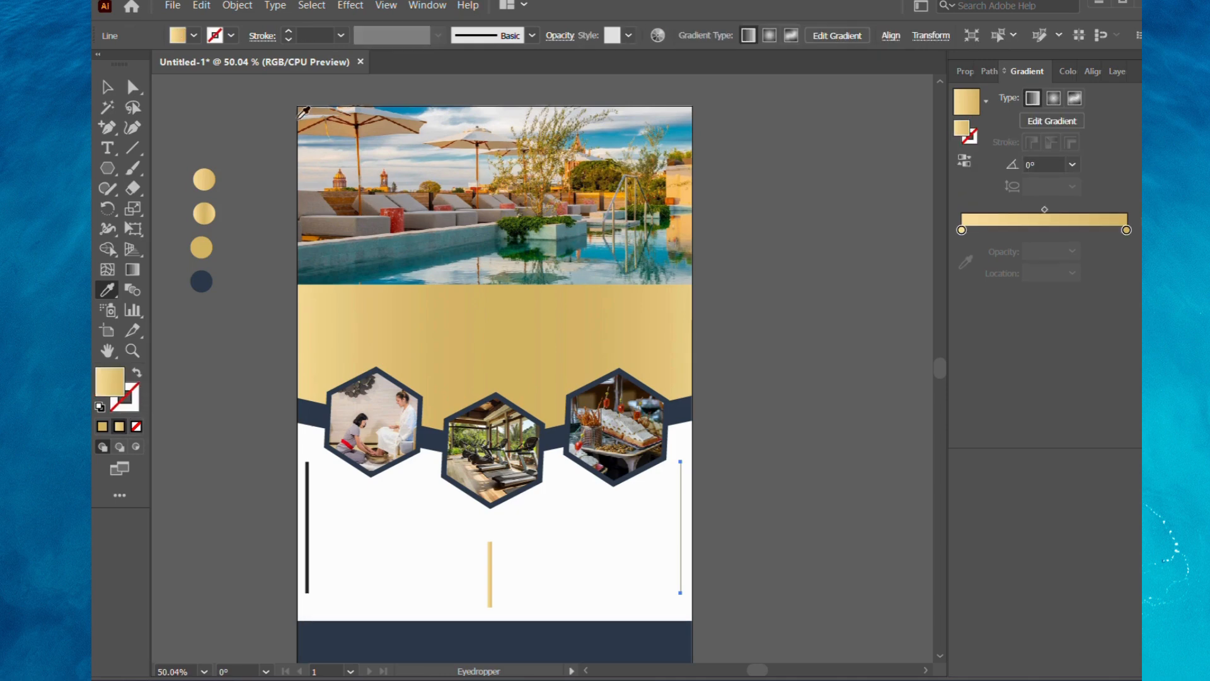
pyautogui.click(288, 32)
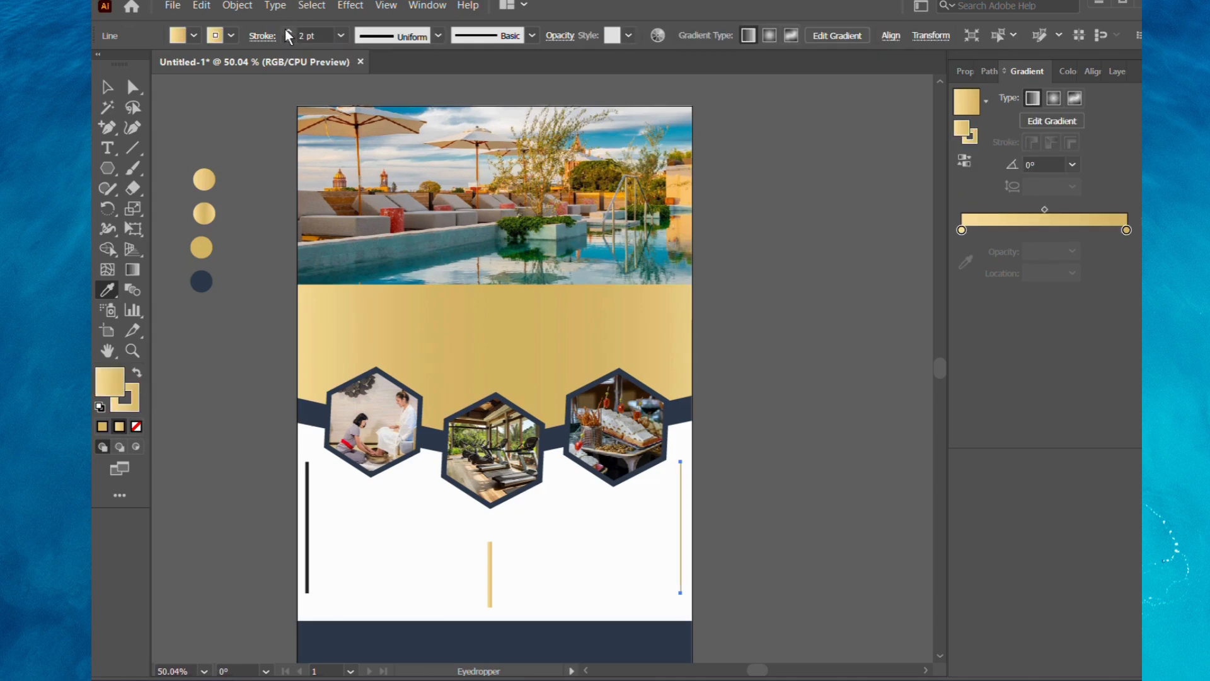
pyautogui.click(179, 36)
pyautogui.click(98, 63)
pyautogui.press('Escape')
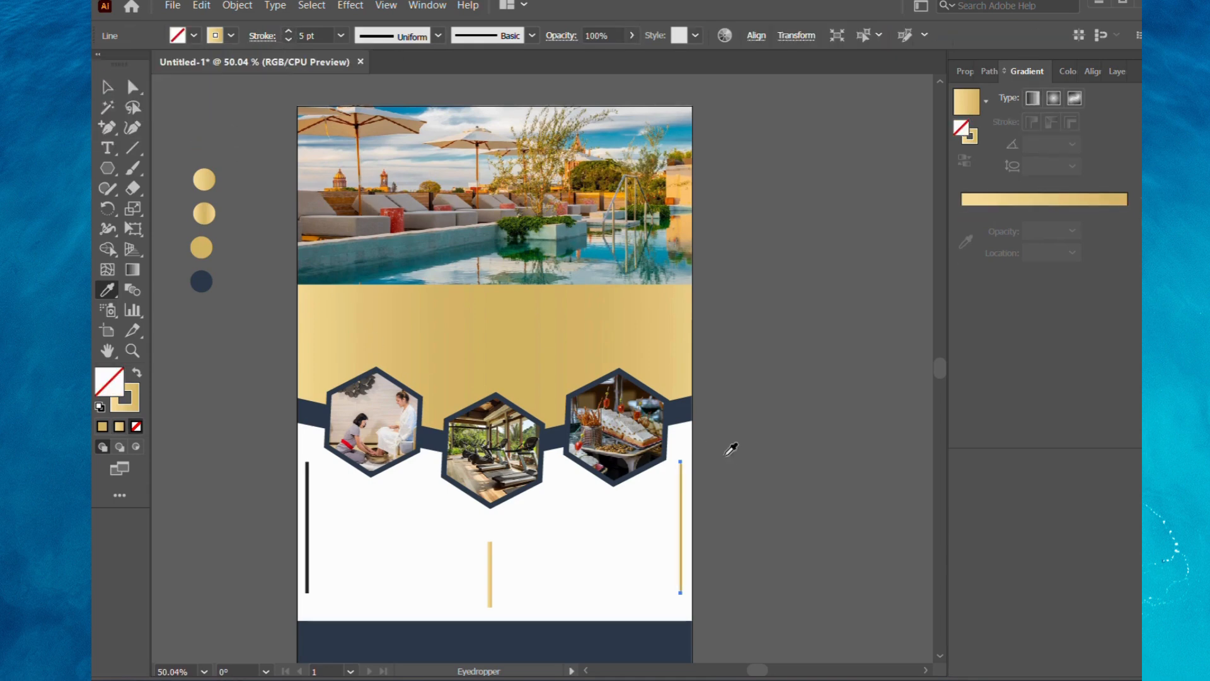
# Copy the centre line's gold gradient stroke style onto the left vertical line using the Eyedropper.
pyautogui.press('v')
pyautogui.click(305, 477)
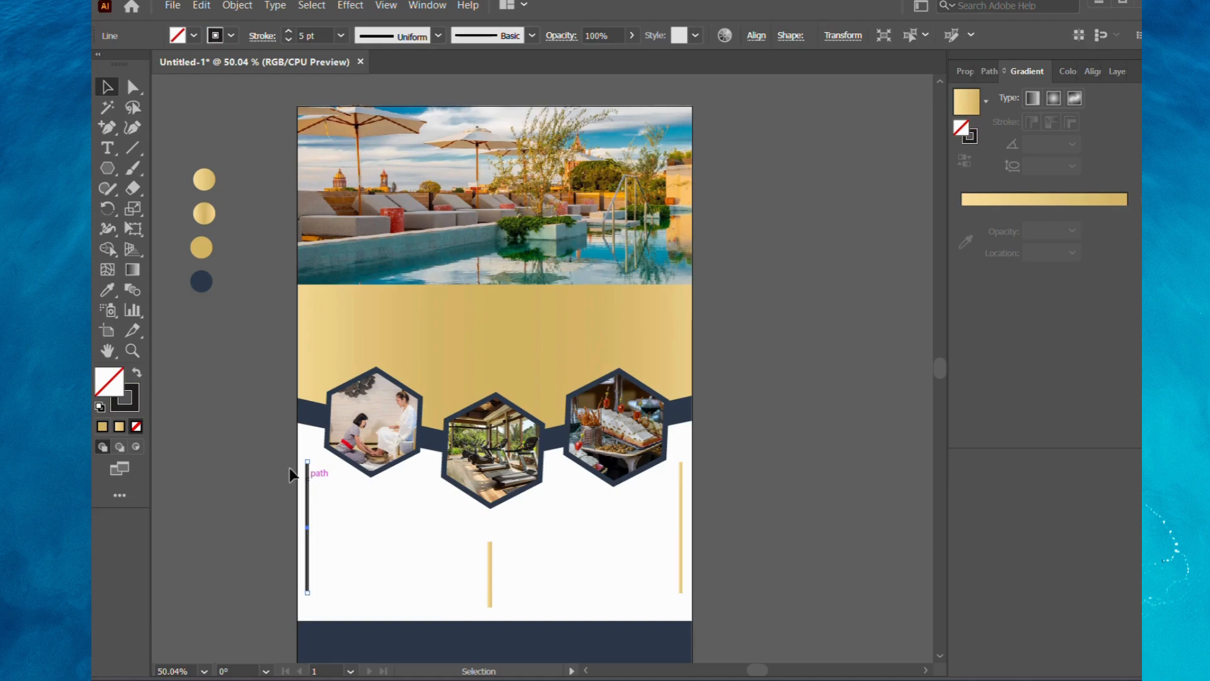
pyautogui.click(107, 289)
pyautogui.click(490, 549)
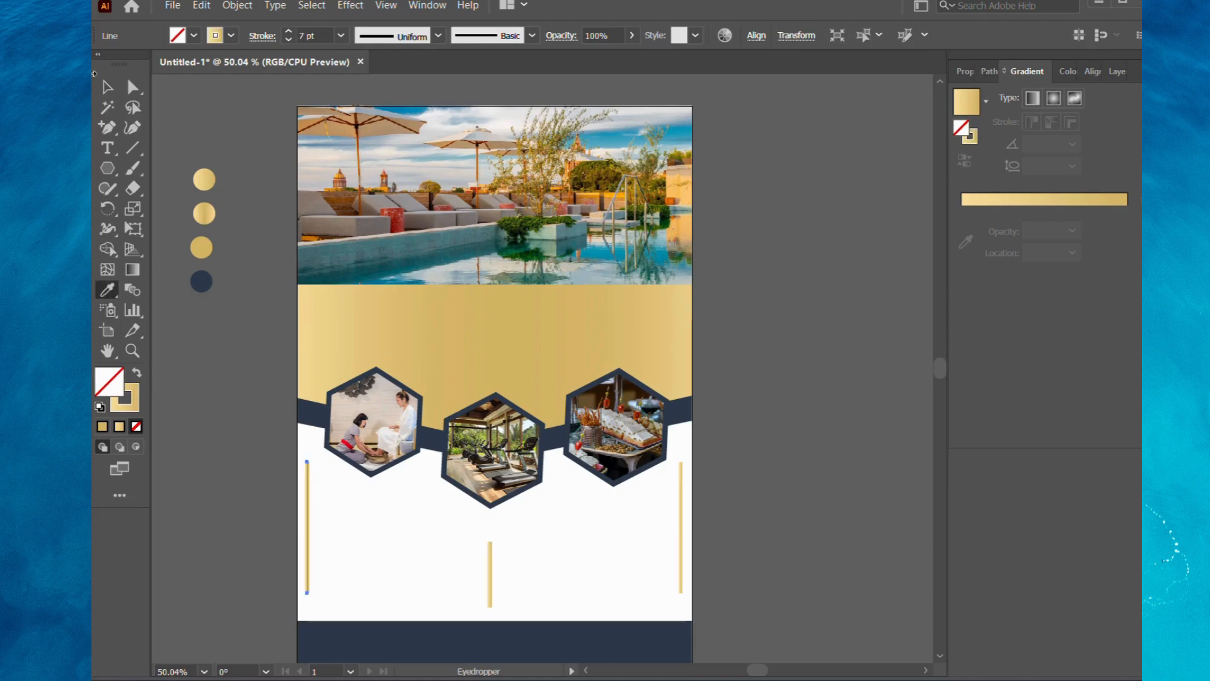
pyautogui.press('v')
pyautogui.click(773, 288)
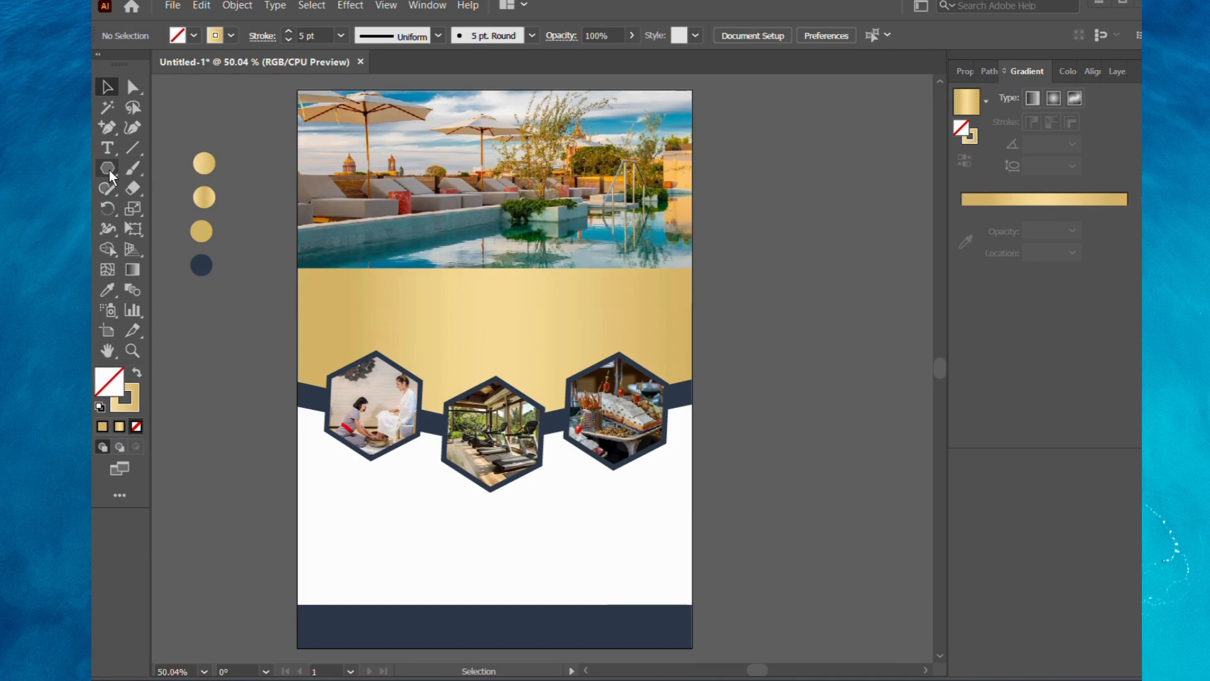
# Draw a small horizontal rectangle below the left hexagon and fill it with the navy swatch colour, without a stroke.
pyautogui.moveTo(109, 170); pyautogui.dragTo(156, 168)
pyautogui.moveTo(319, 476); pyautogui.dragTo(404, 493)
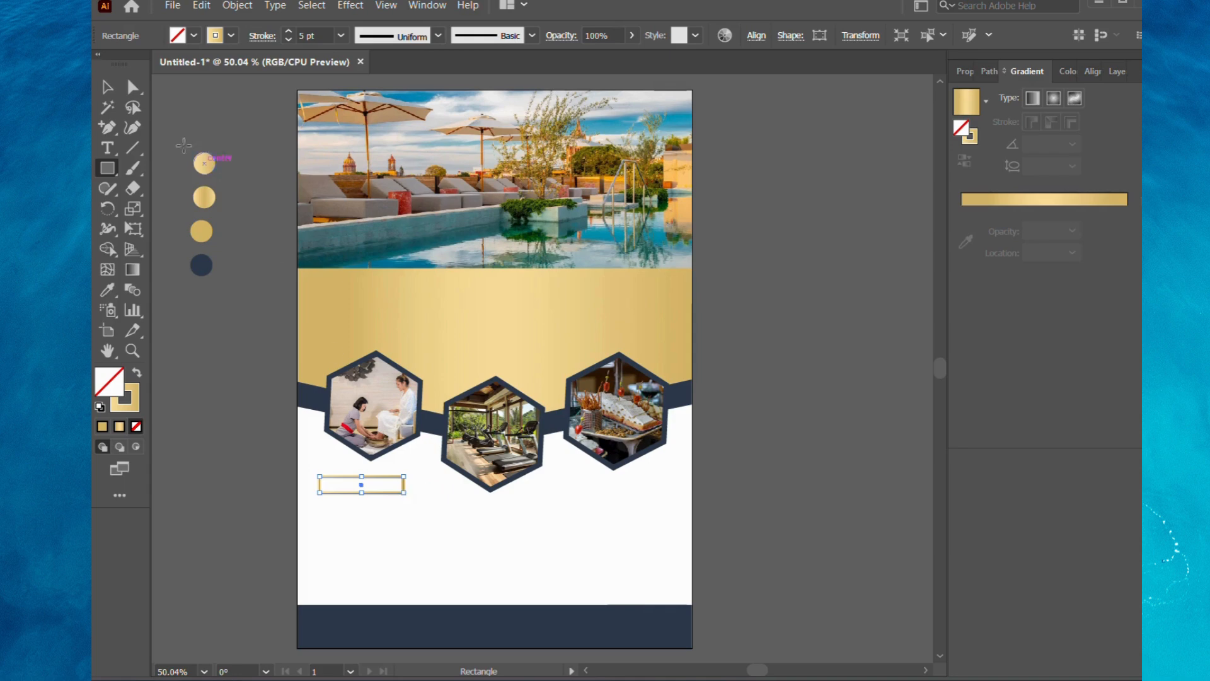
pyautogui.click(136, 375)
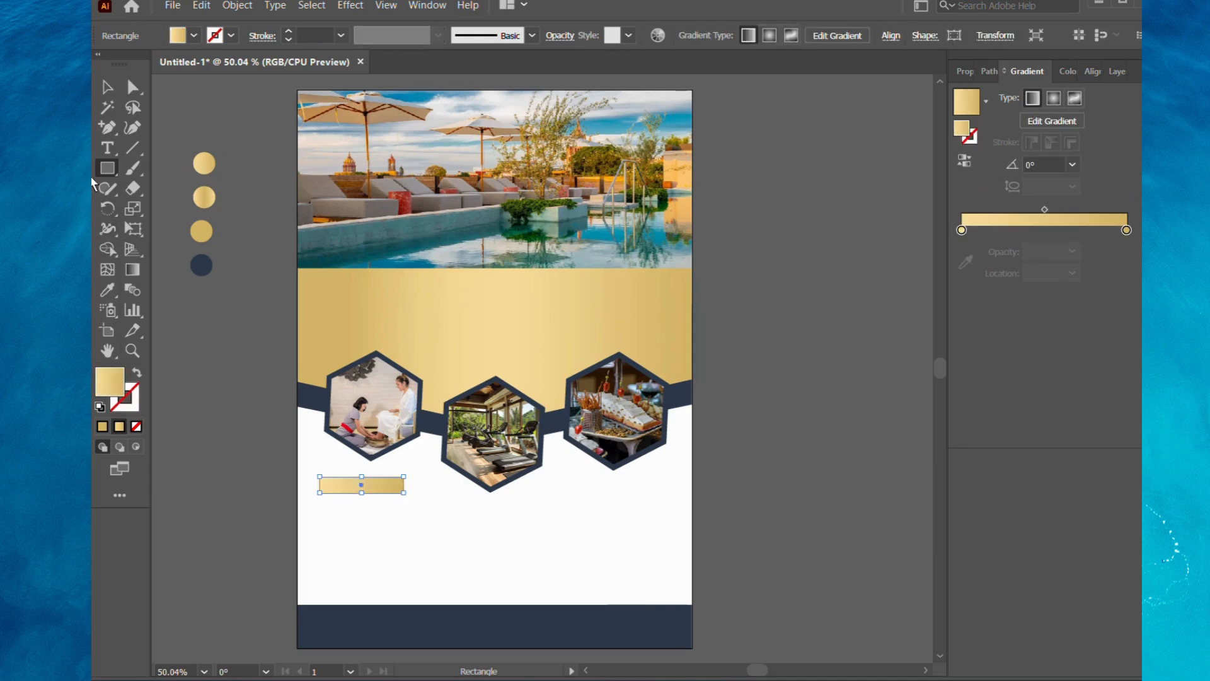
pyautogui.click(112, 295)
pyautogui.click(211, 263)
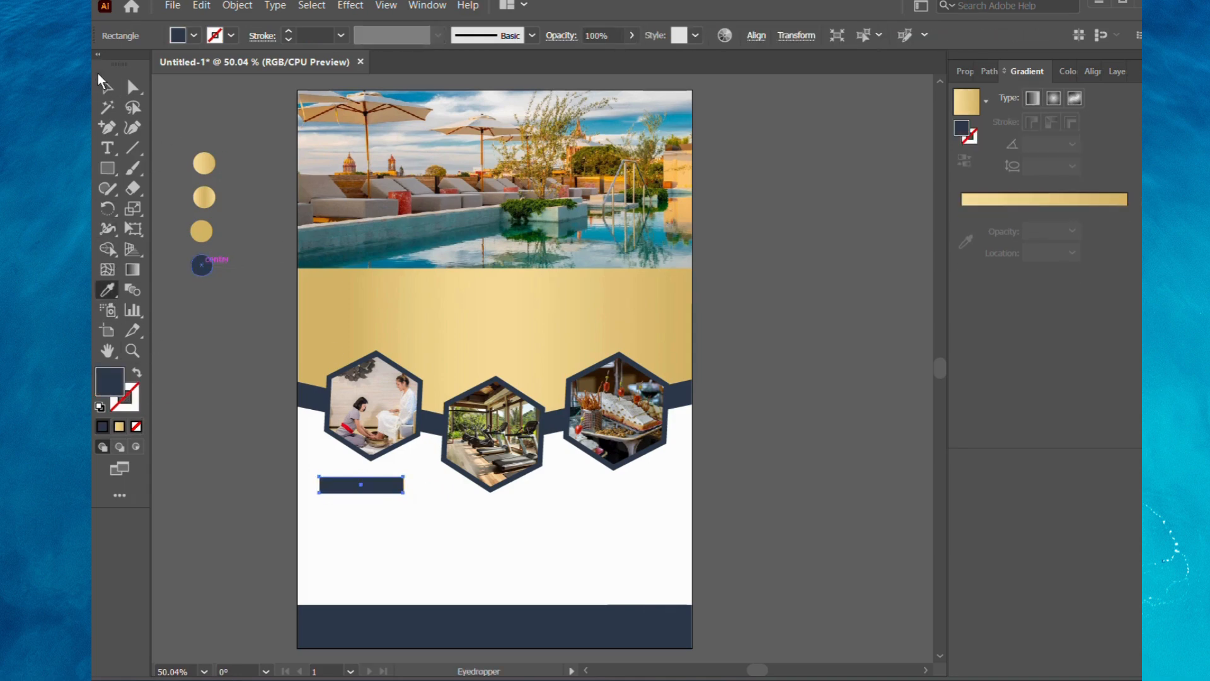
pyautogui.click(105, 86)
# Add anchor points to the navy bar's edges and remove its corner points to give the bar pointed ends.
pyautogui.click(107, 127)
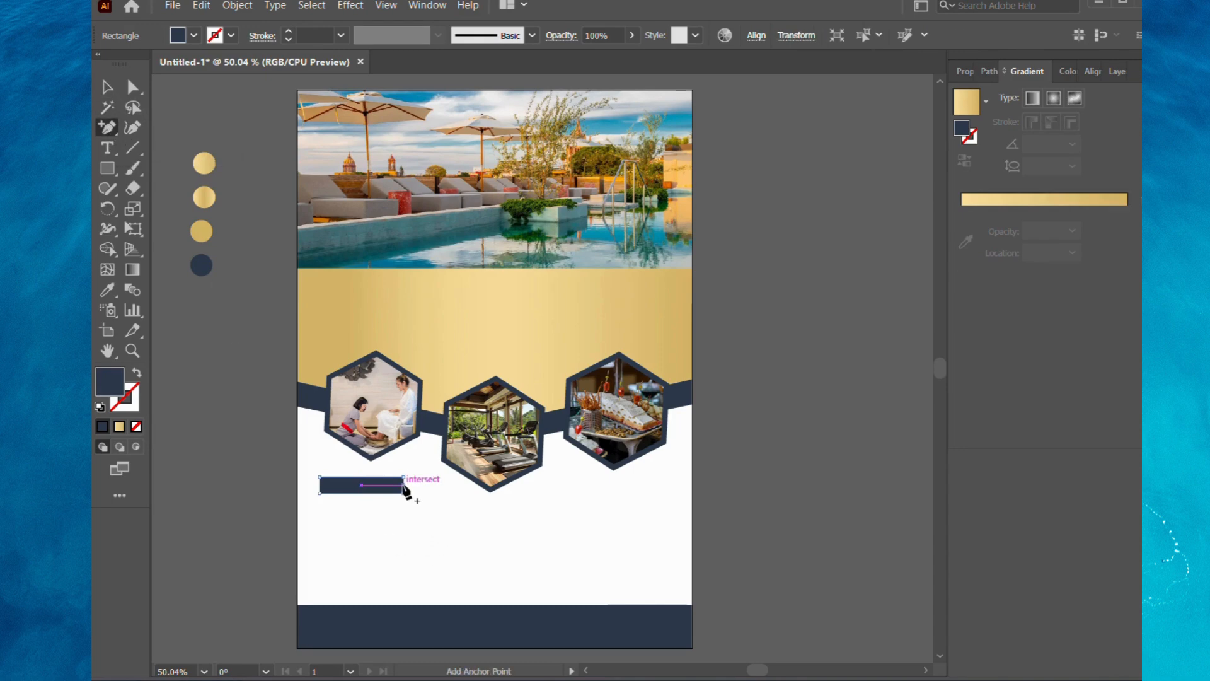
pyautogui.click(403, 485)
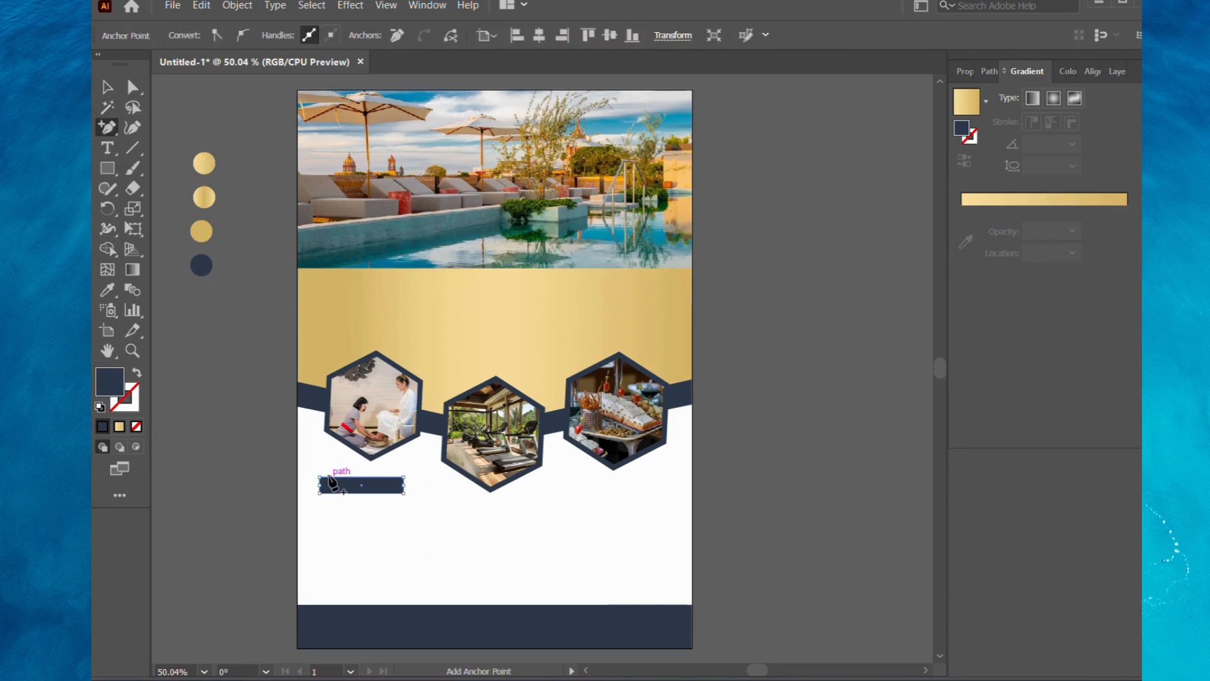
pyautogui.click(329, 477)
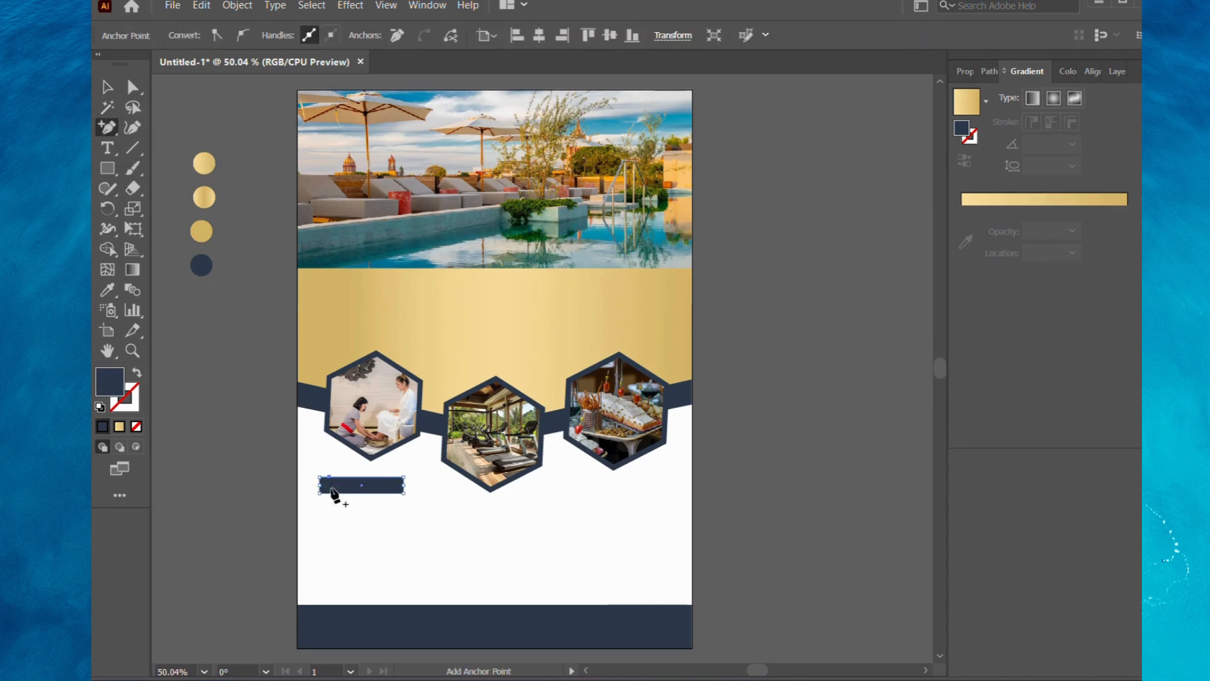
pyautogui.keyDown('alt'); pyautogui.click(403, 493); pyautogui.keyUp('alt')
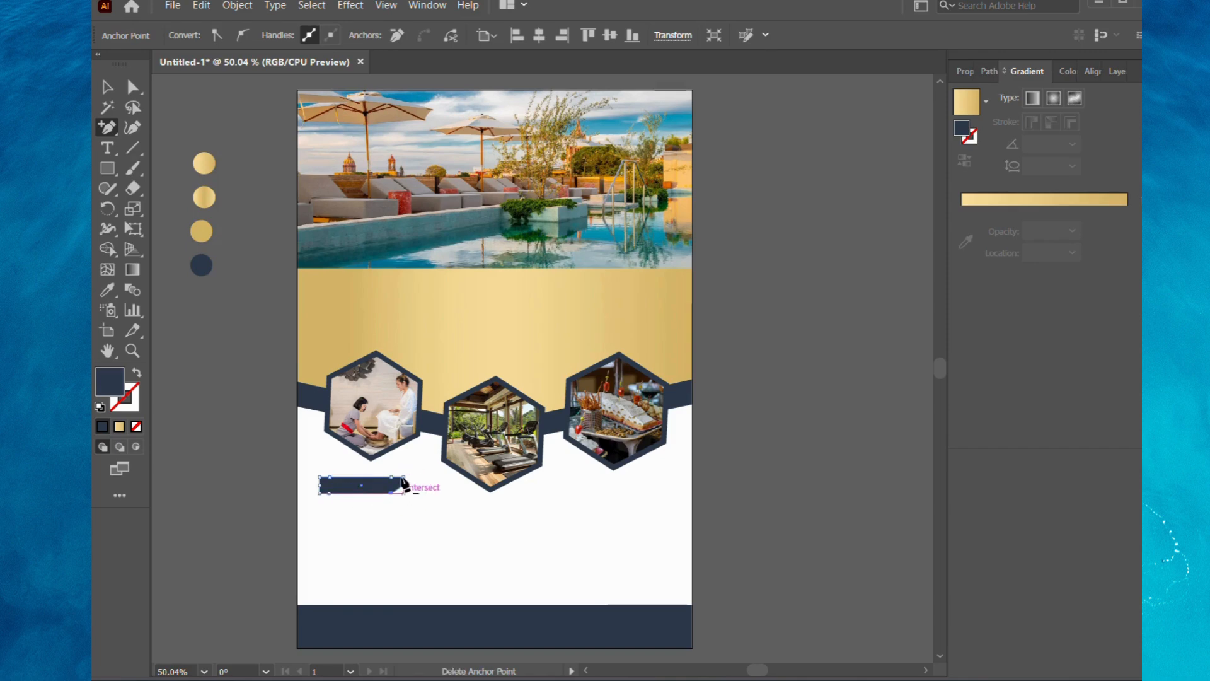
pyautogui.keyDown('alt'); pyautogui.click(403, 481); pyautogui.keyUp('alt')
pyautogui.click(772, 362)
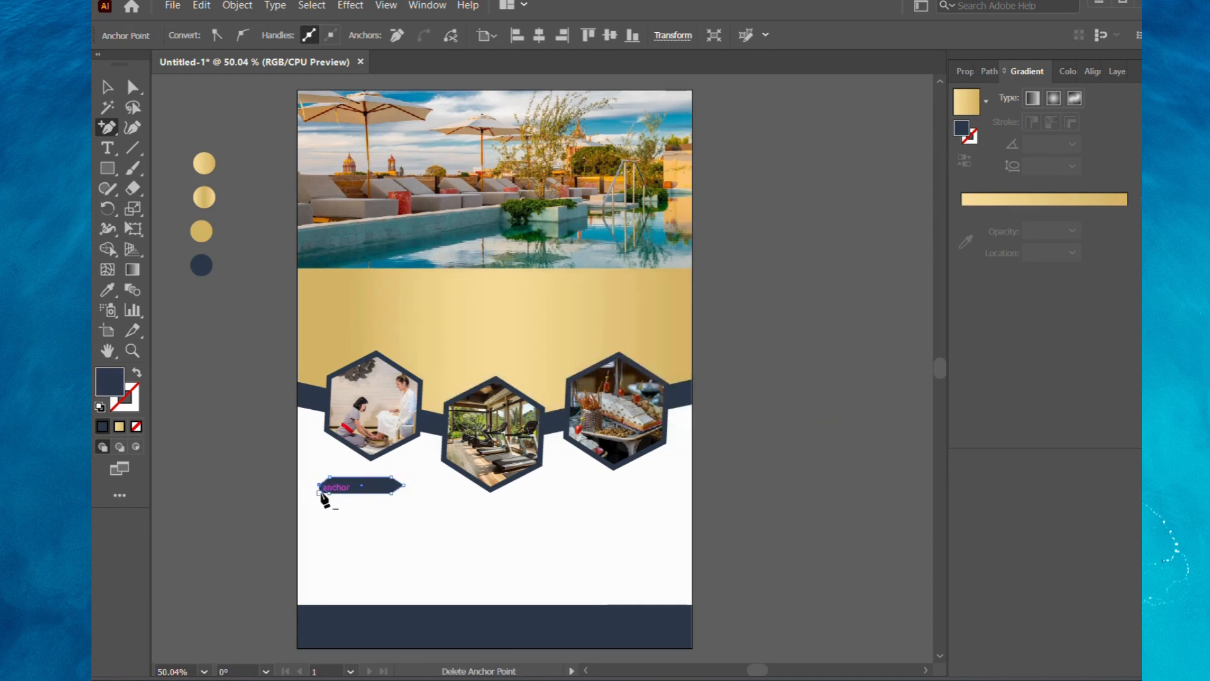
# Move the pointed navy bar off the leftover triangle at its left end and undo the move.
pyautogui.click(107, 87)
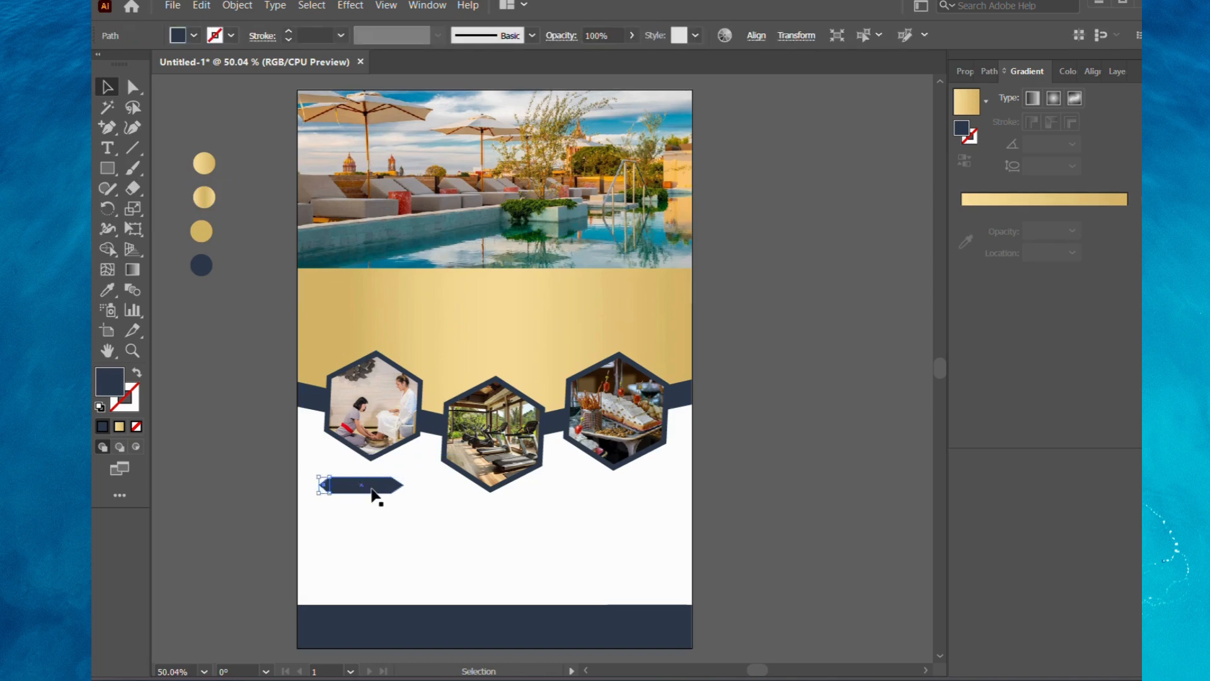
pyautogui.moveTo(371, 485); pyautogui.dragTo(387, 504)
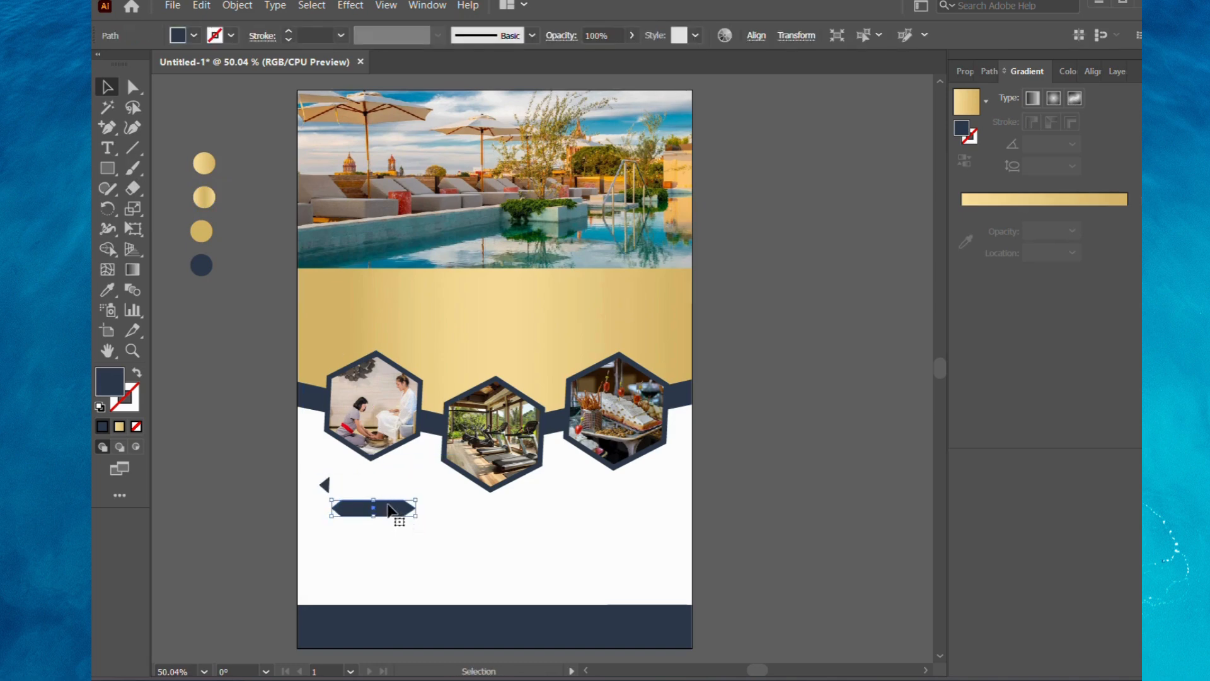
pyautogui.hotkey('ctrl', 'z')
pyautogui.click(341, 507)
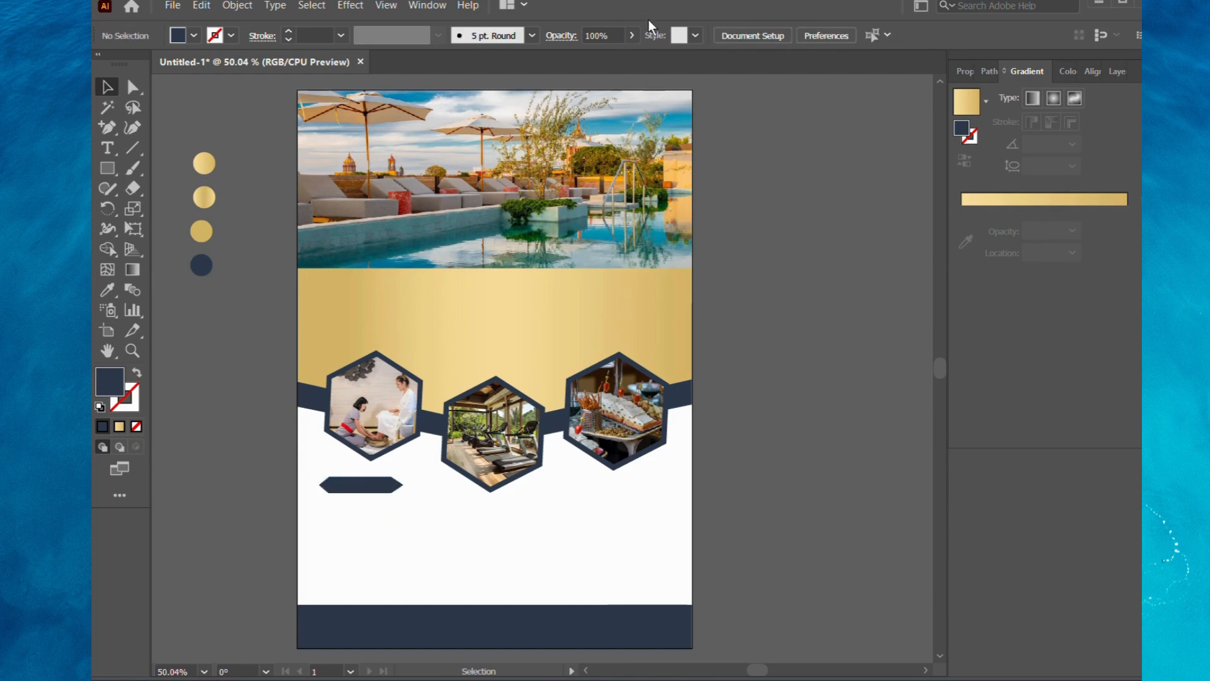
# Copy the gold-accented navy bar below the right and middle hexagons, and place an enlarged copy across the large photo's lower edge.
pyautogui.moveTo(371, 488); pyautogui.dragTo(617, 493)
pyautogui.click(803, 492)
pyautogui.moveTo(489, 523); pyautogui.dragTo(564, 257)
pyautogui.click(354, 549)
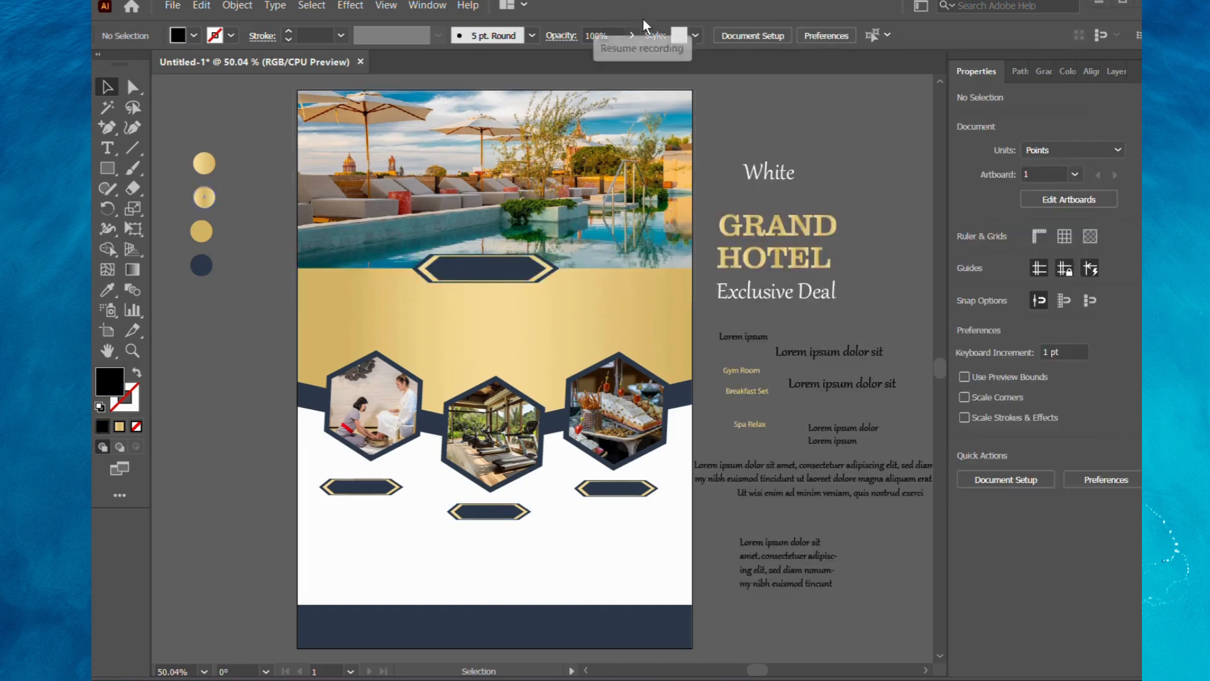
# Place the White and GRAND titles on the poolside photo, enlarge GRAND slightly, and shift White closer above it.
pyautogui.moveTo(795, 174); pyautogui.dragTo(658, 106)
pyautogui.moveTo(772, 232); pyautogui.dragTo(608, 206)
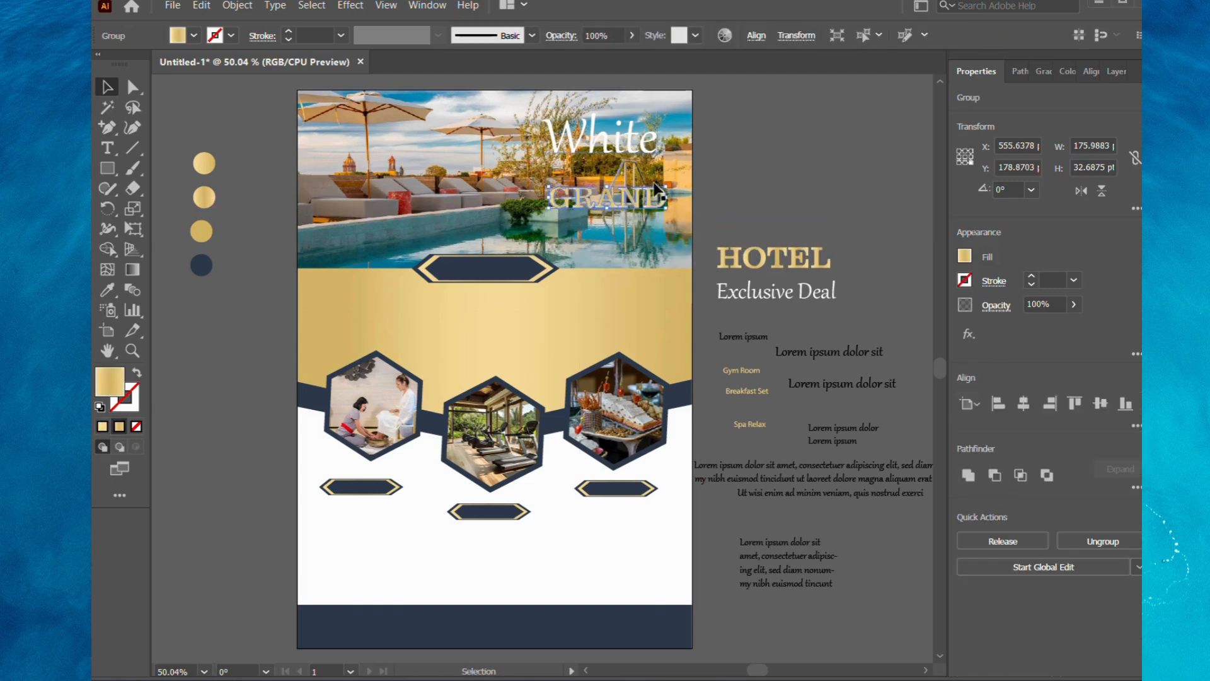
pyautogui.click(713, 197)
pyautogui.click(633, 203)
pyautogui.moveTo(663, 186); pyautogui.dragTo(673, 184)
pyautogui.moveTo(605, 153); pyautogui.dragTo(576, 172)
pyautogui.click(748, 179)
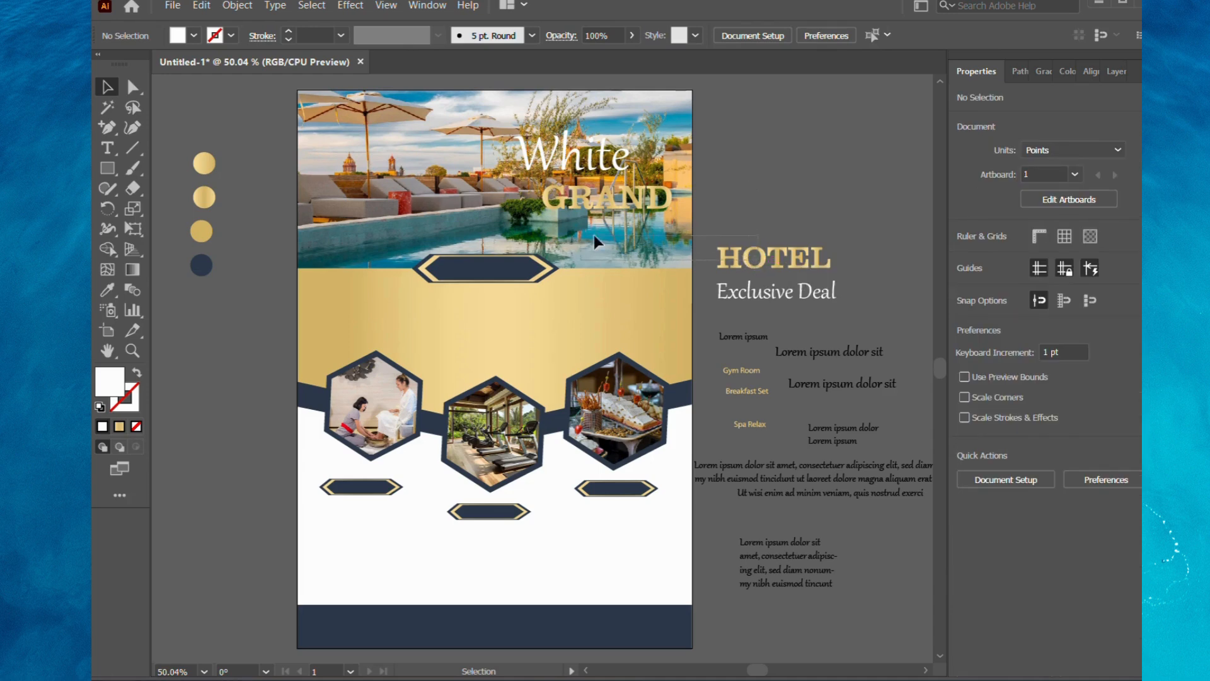
# Place the HOTEL title beneath GRAND on the poolside photo and match its gold gradient fill to GRAND.
pyautogui.moveTo(779, 250); pyautogui.dragTo(659, 242)
pyautogui.click(742, 230)
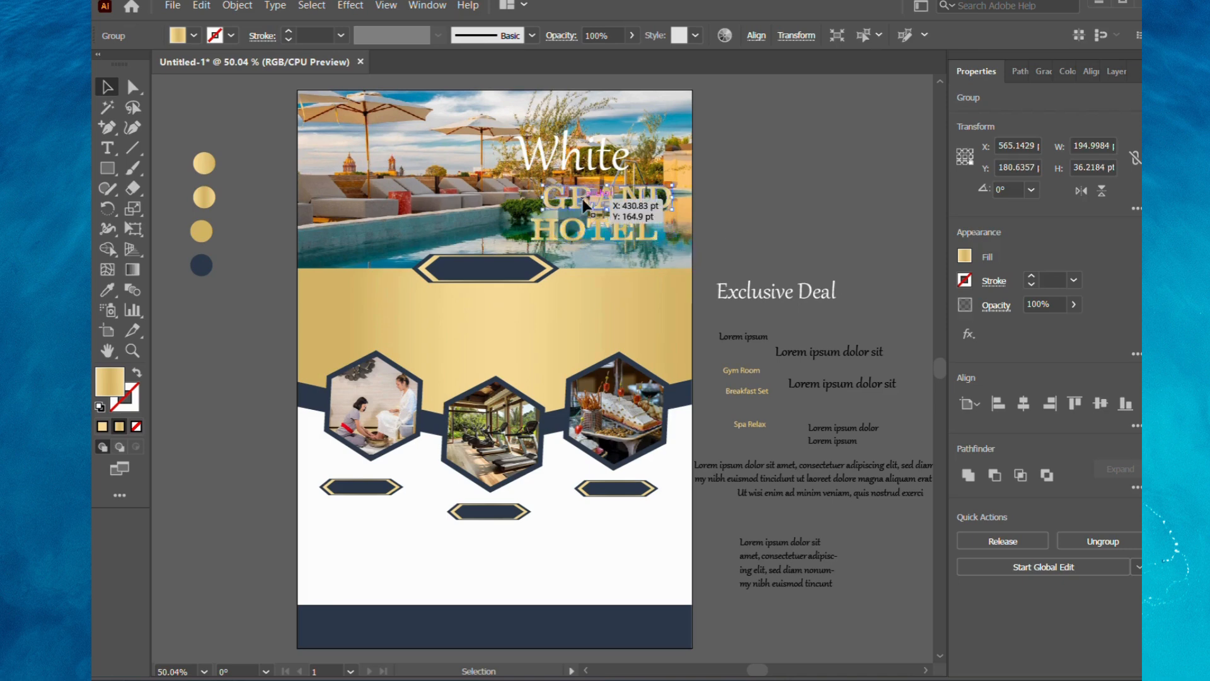
pyautogui.press('i')
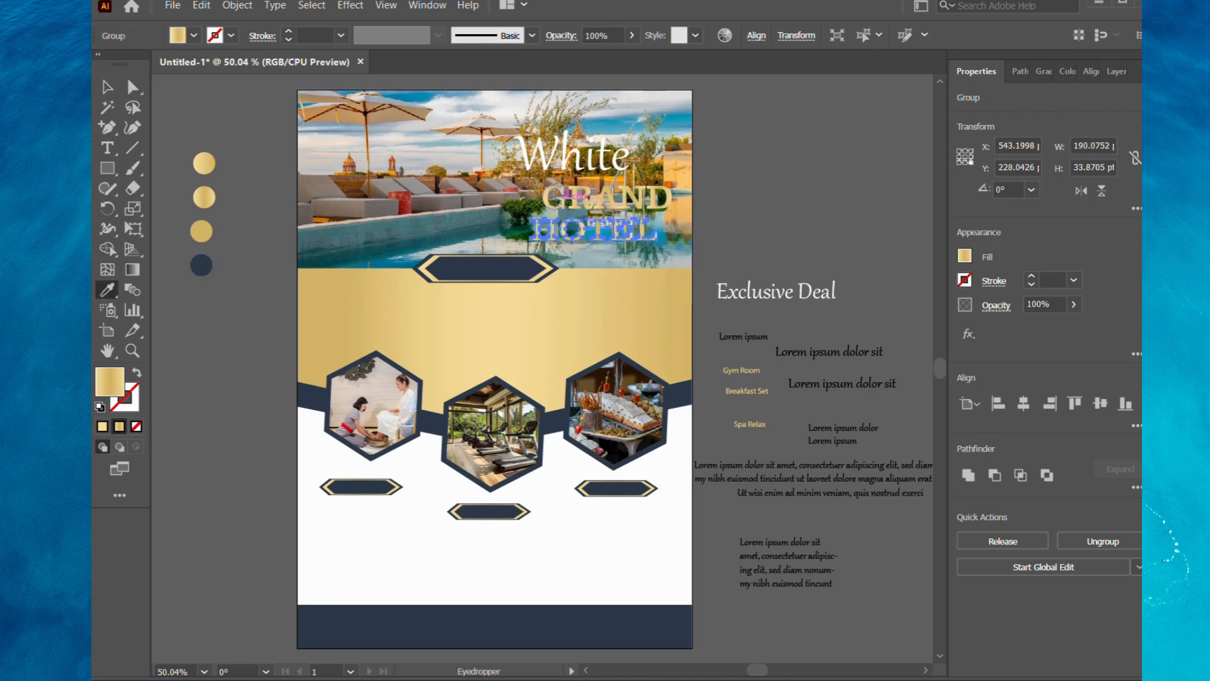
pyautogui.press('v')
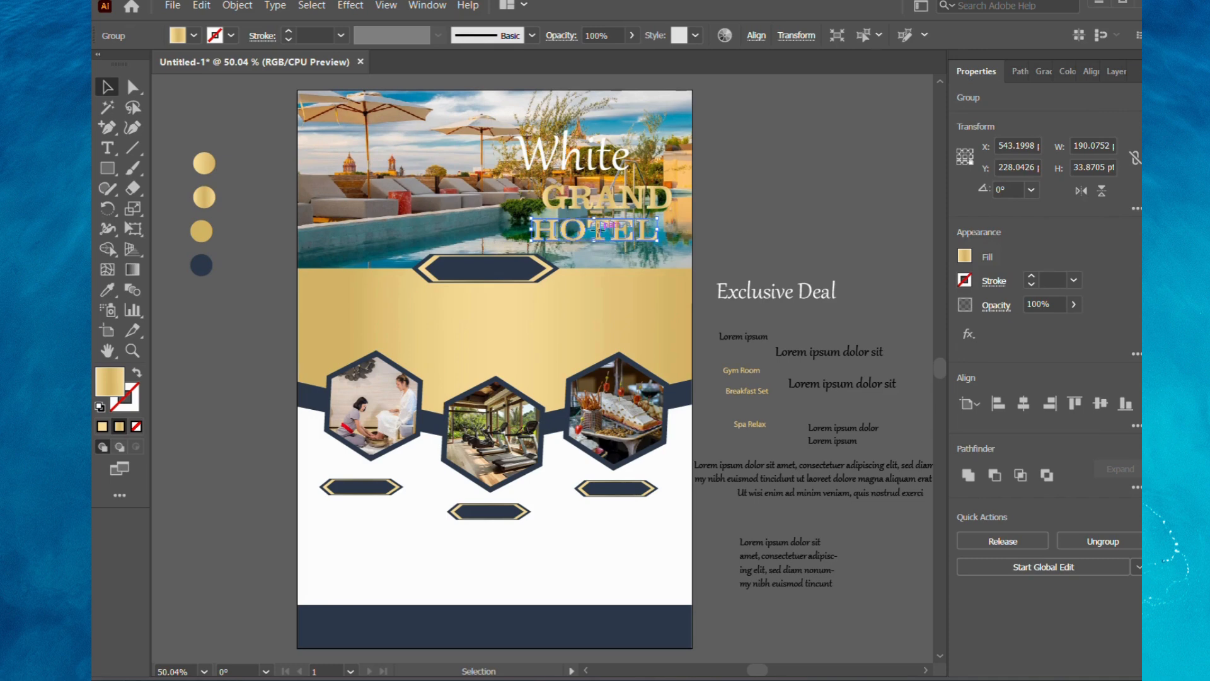
# Shift the HOTEL title sideways so that it lines up directly beneath GRAND.
pyautogui.moveTo(602, 234); pyautogui.dragTo(610, 231)
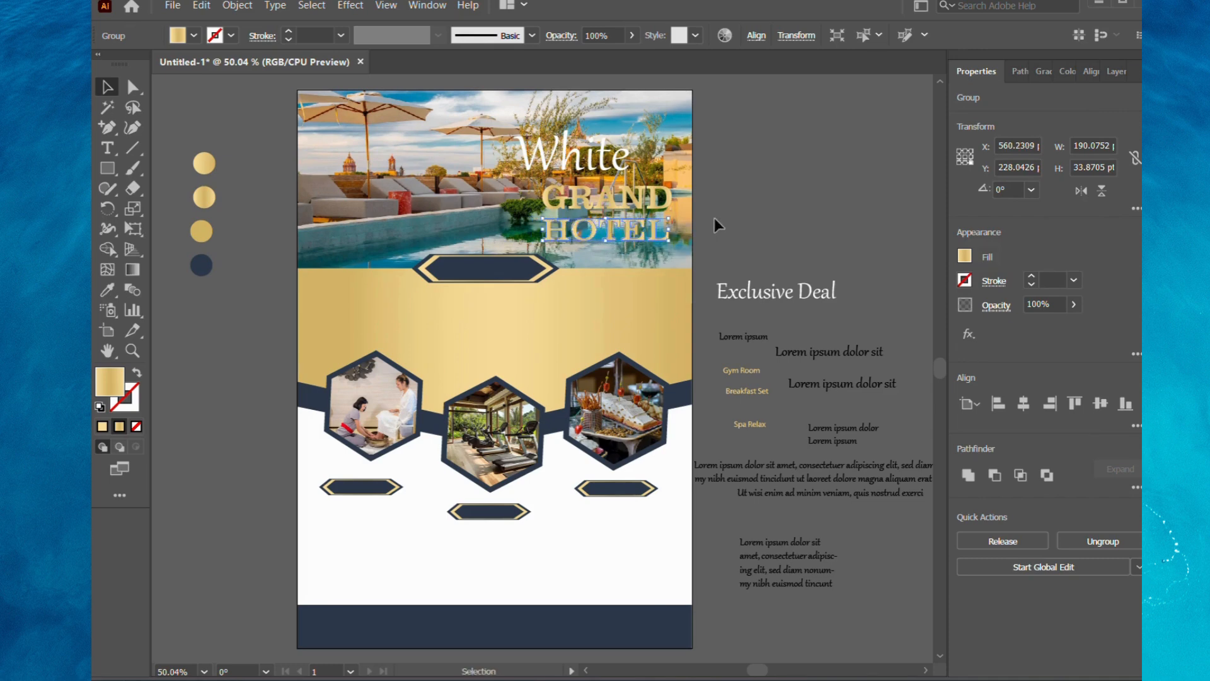
pyautogui.click(714, 220)
pyautogui.click(606, 198)
pyautogui.keyDown('shift'); pyautogui.click(610, 232); pyautogui.keyUp('shift')
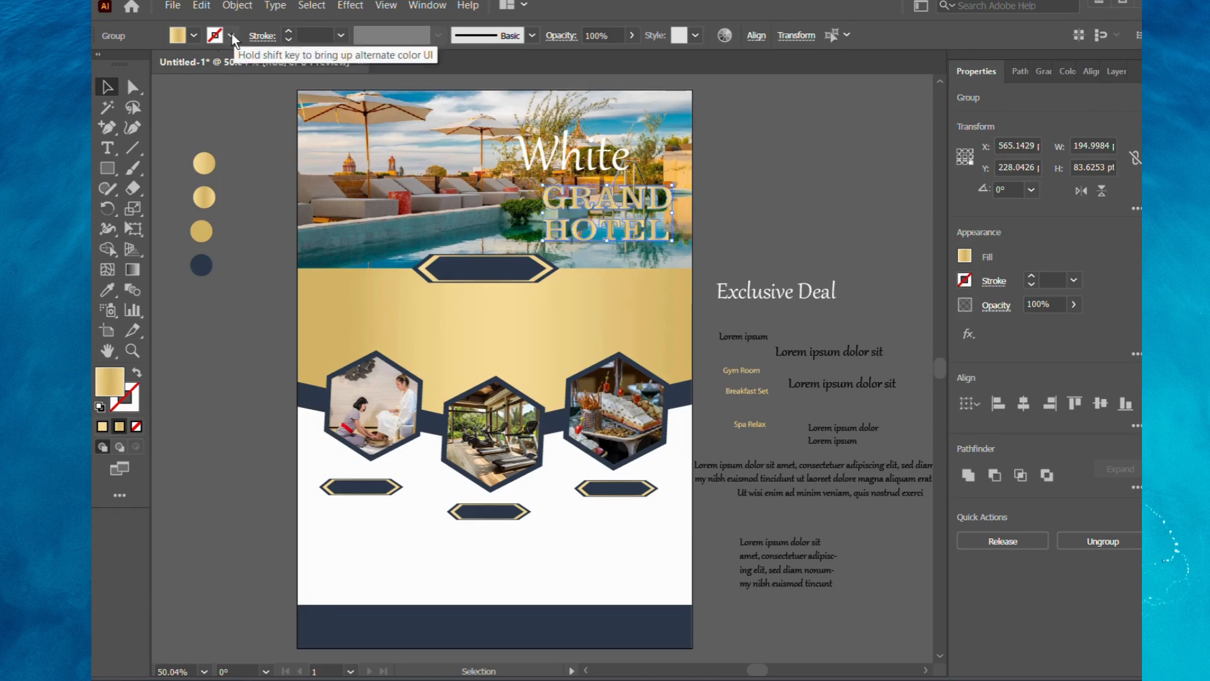
pyautogui.click(251, 220)
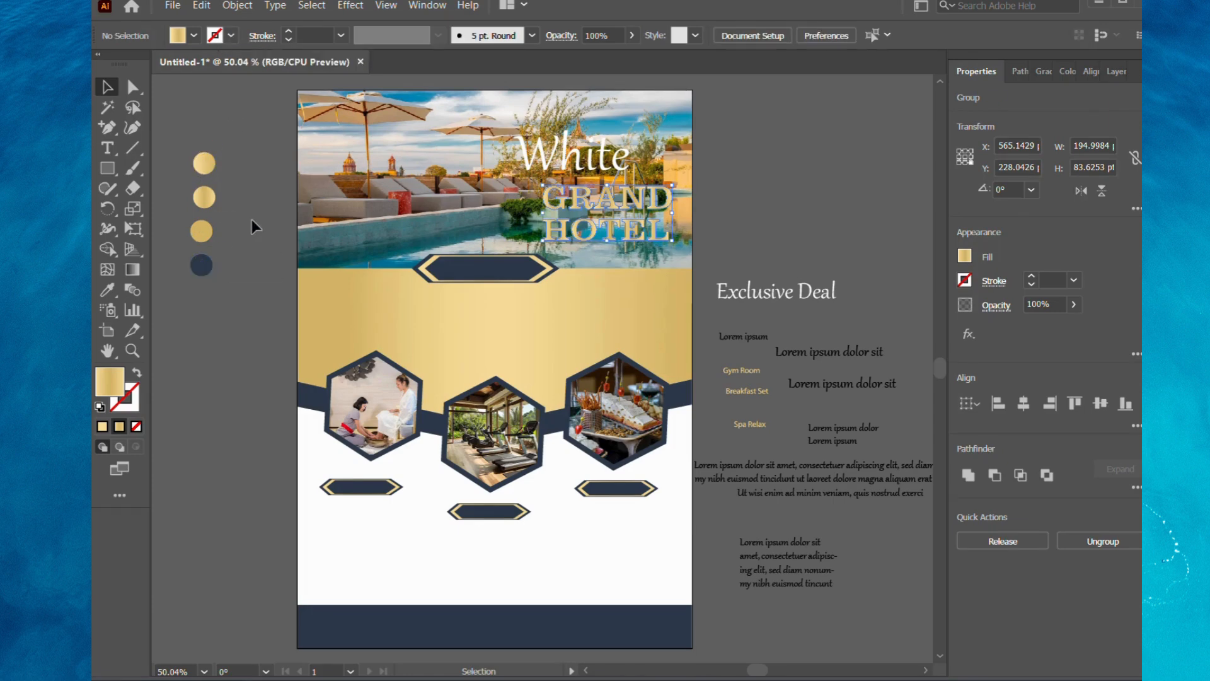
pyautogui.click(231, 35)
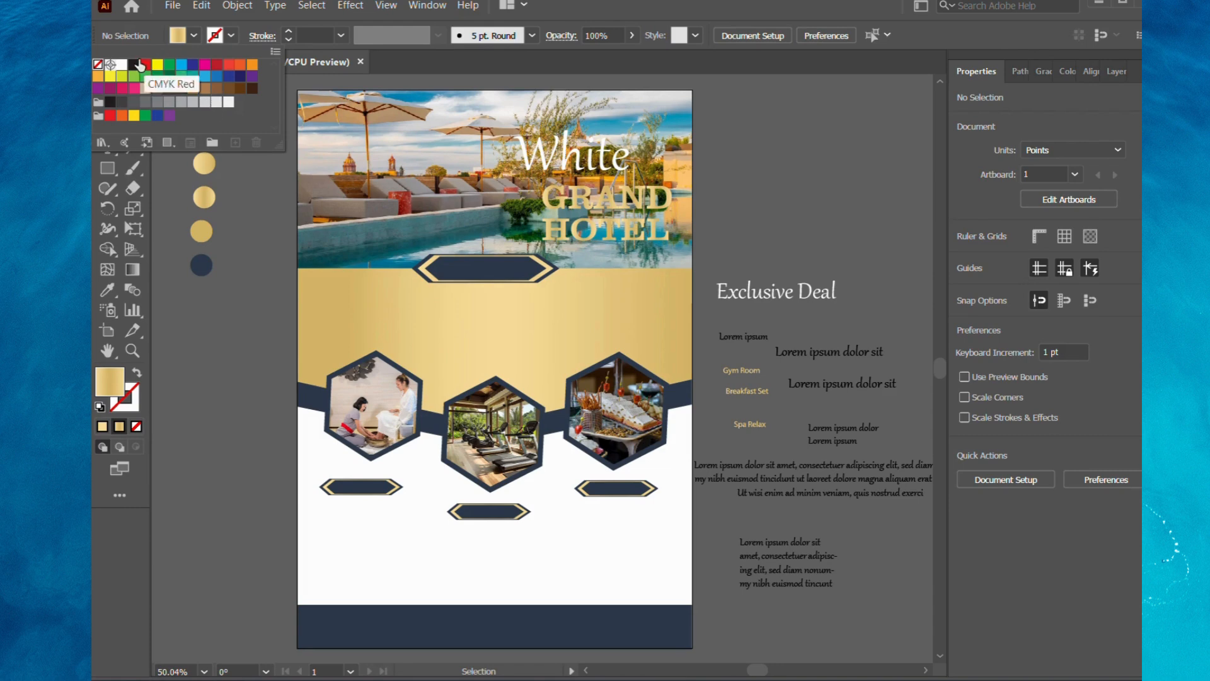
pyautogui.click(108, 286)
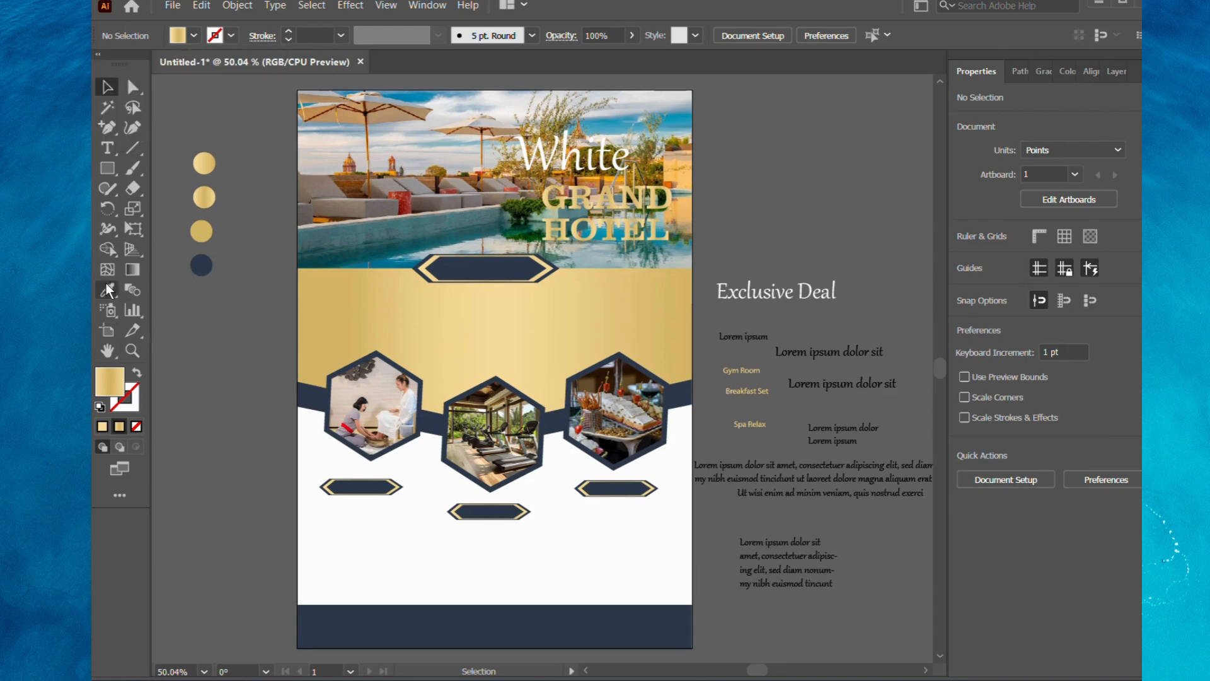
pyautogui.click(201, 266)
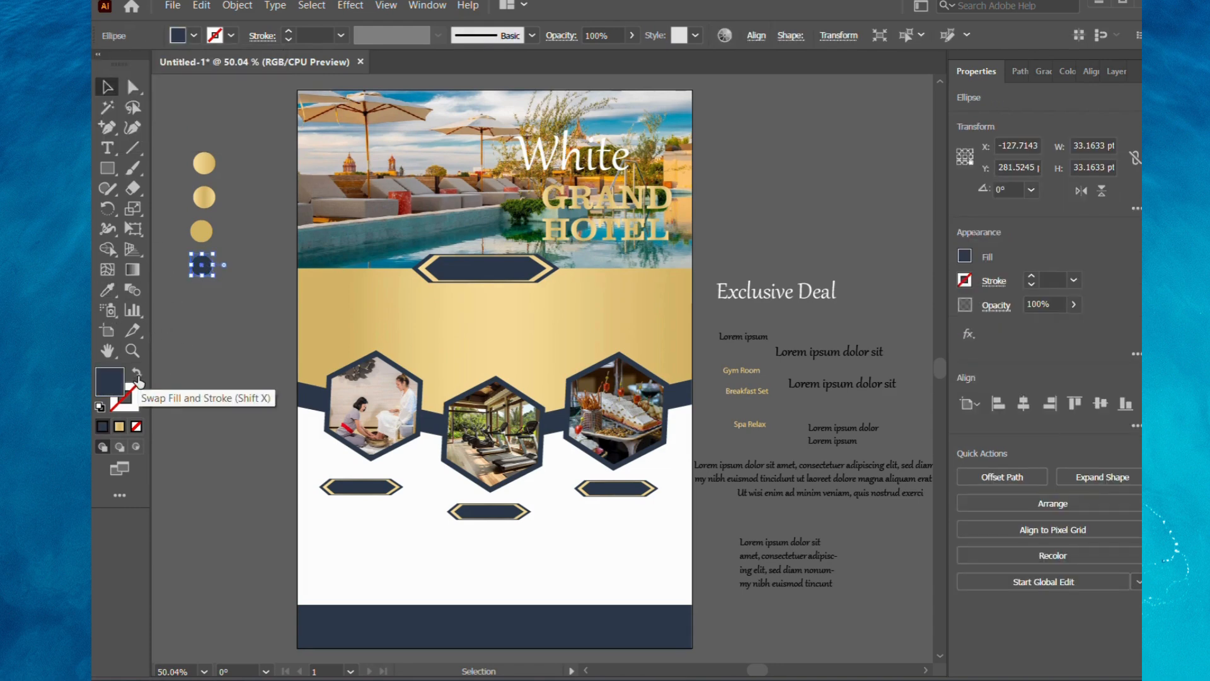
pyautogui.click(232, 311)
# Give the GRAND and HOTEL titles a 1 pt navy stroke matching the navy sample circle, with the gold gradient as fill.
pyautogui.click(557, 201)
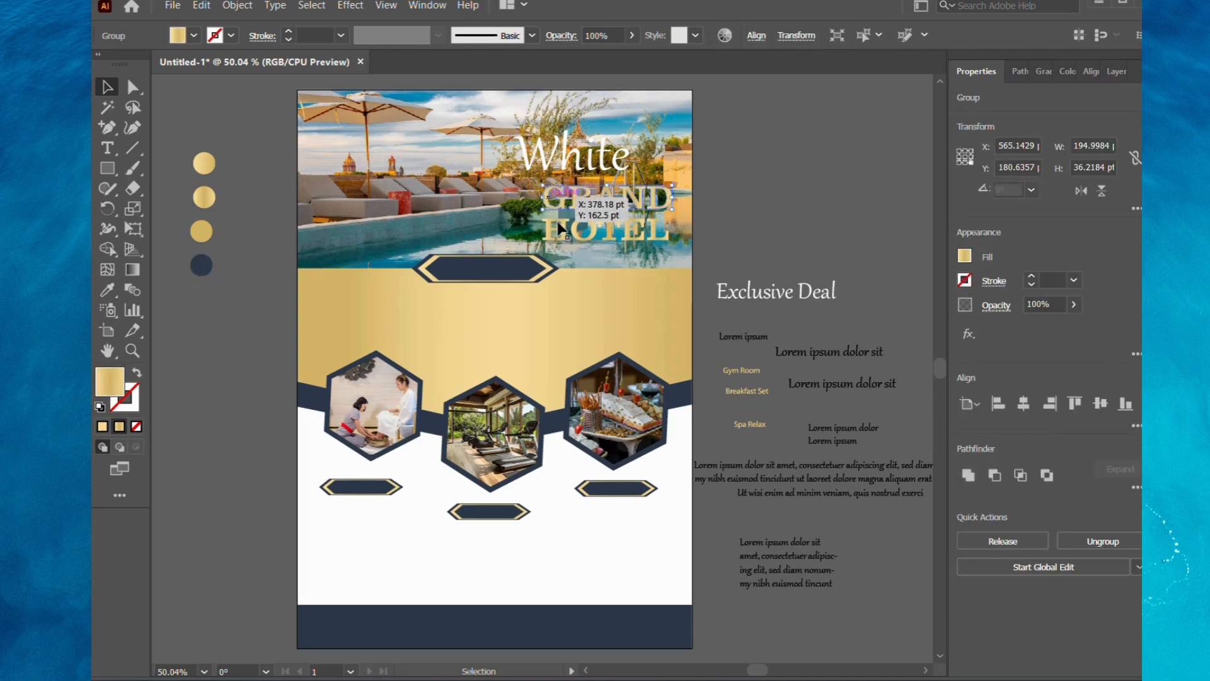
pyautogui.keyDown('shift'); pyautogui.click(559, 227); pyautogui.keyUp('shift')
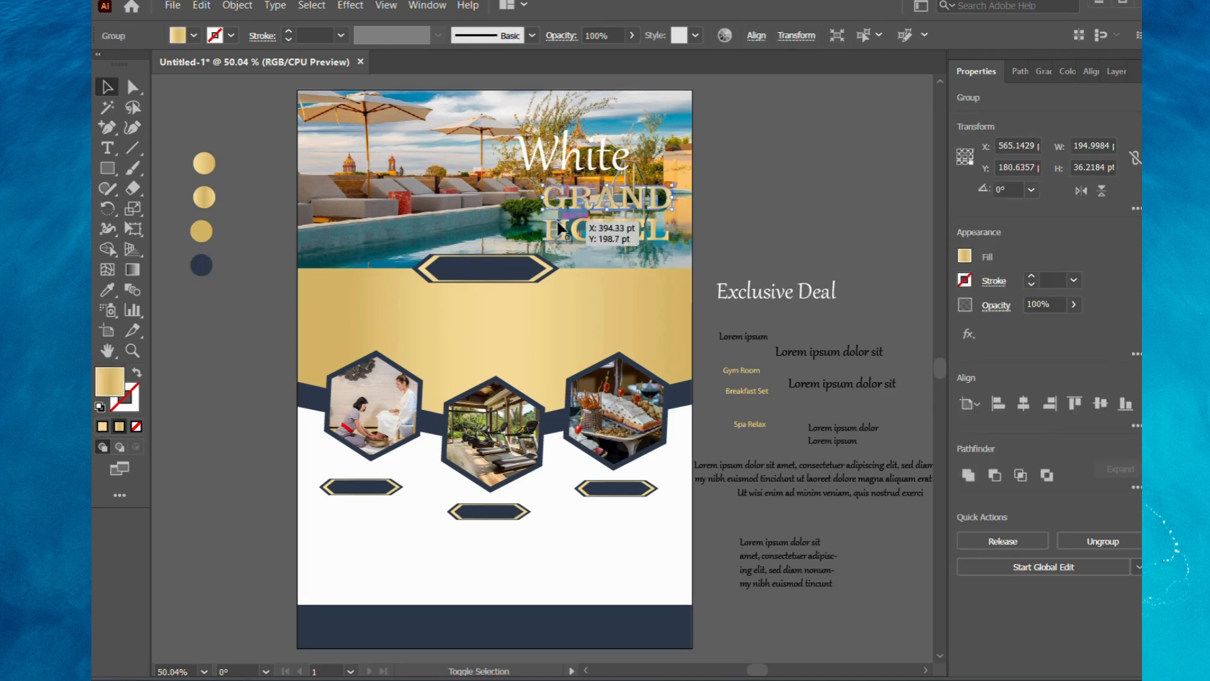
pyautogui.click(195, 36)
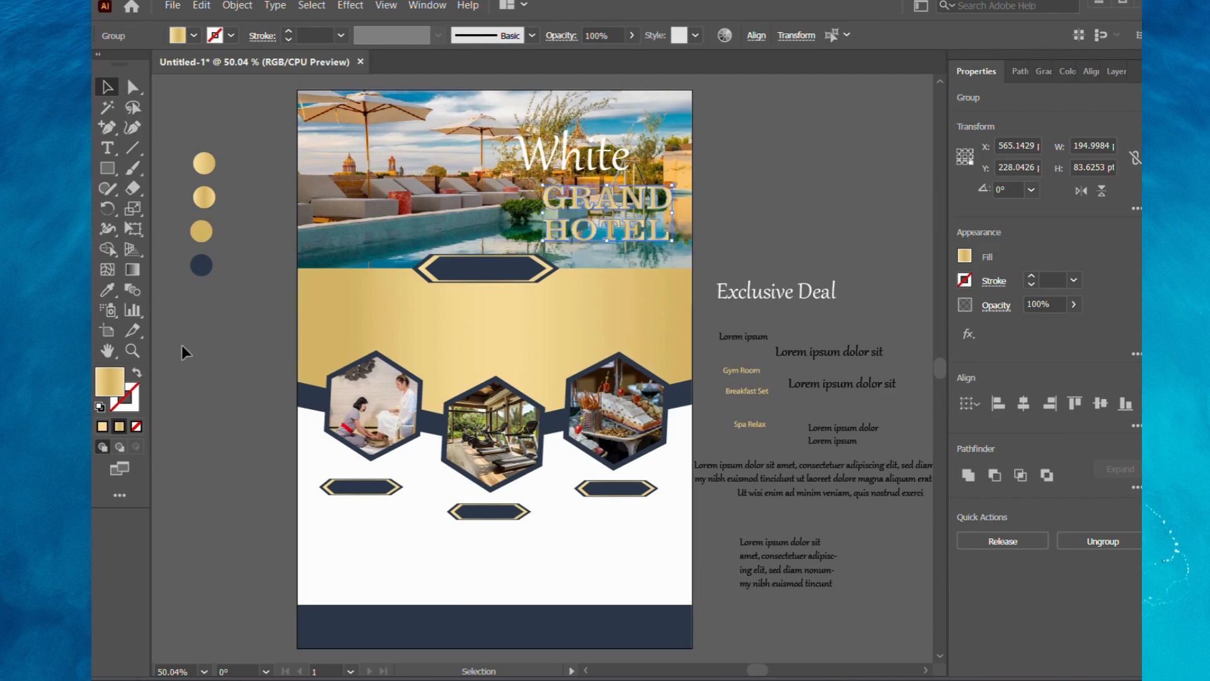
pyautogui.click(105, 290)
pyautogui.click(201, 265)
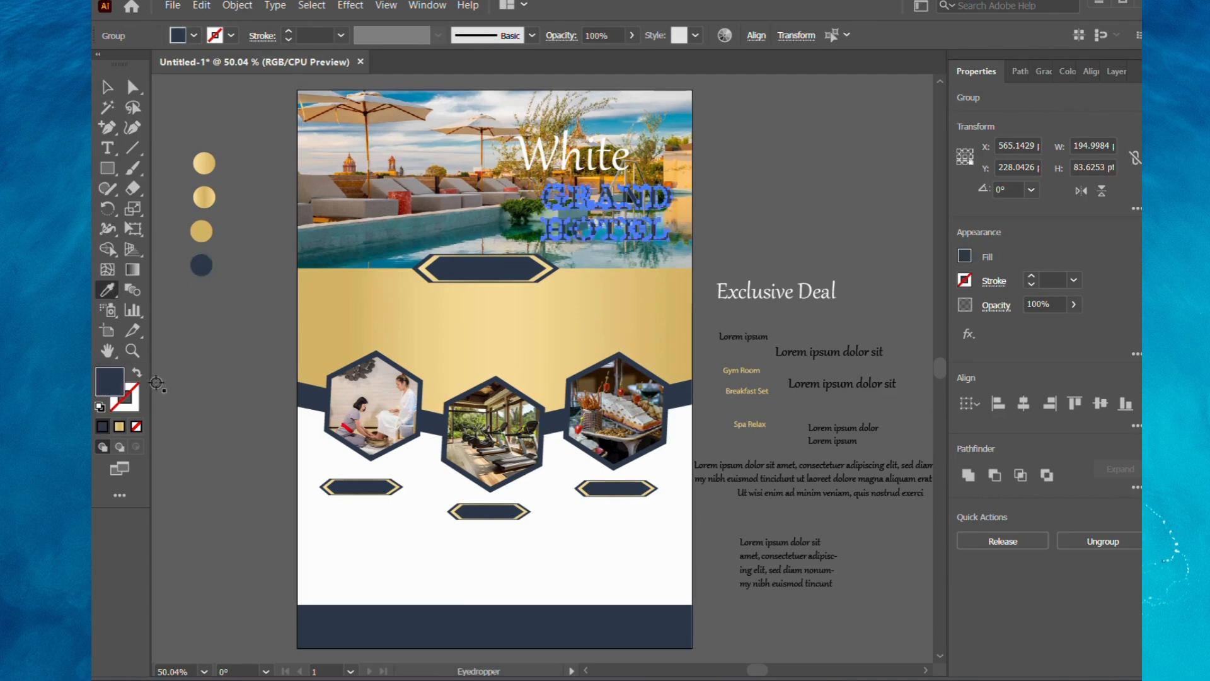
pyautogui.click(137, 377)
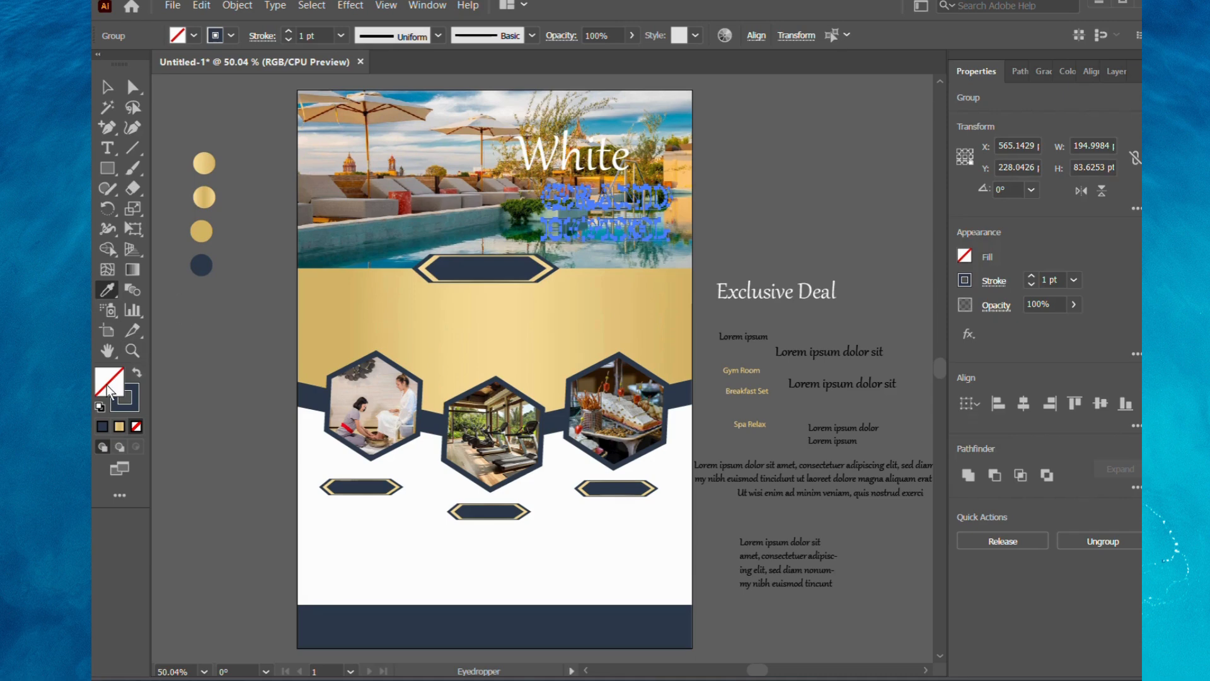
pyautogui.click(119, 426)
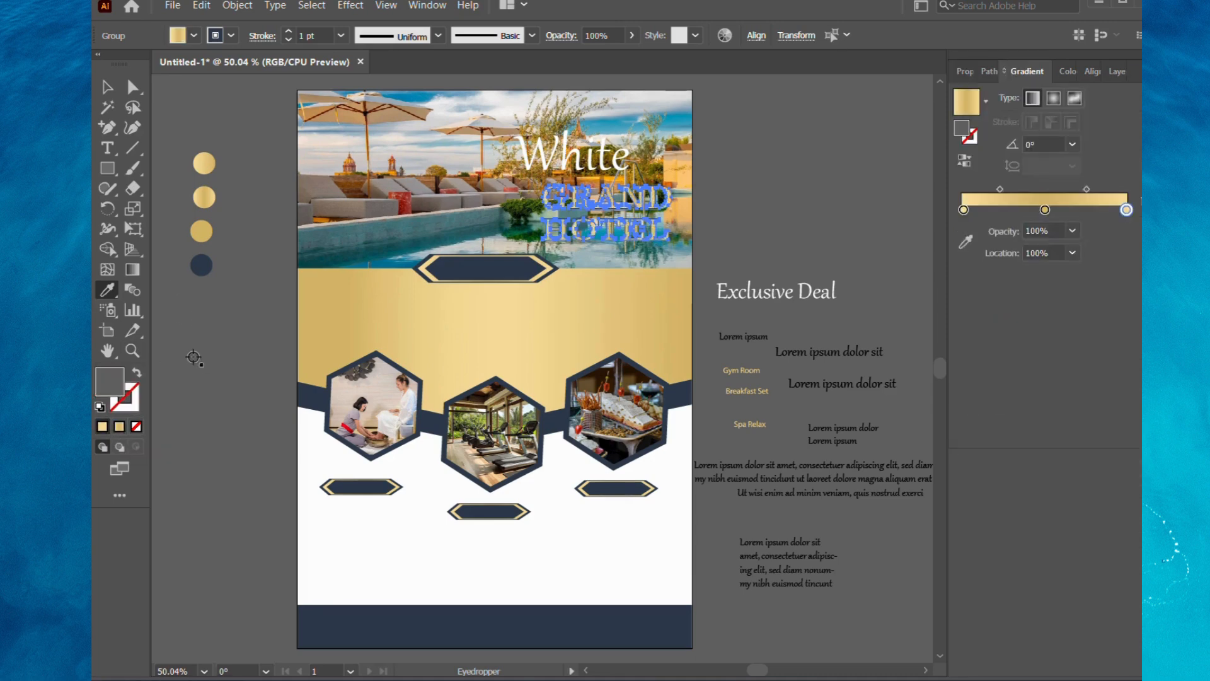
pyautogui.press('v')
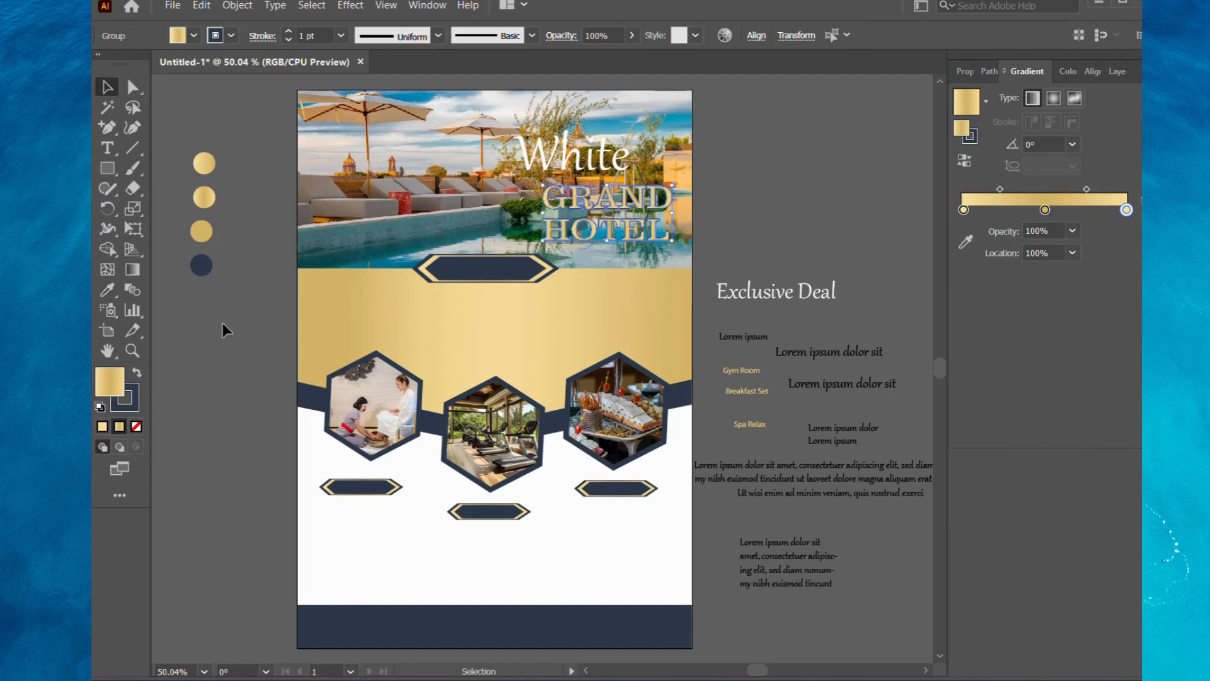
pyautogui.click(224, 329)
# Nudge White closer to GRAND, and fit the Exclusive Deal text, scaled down, inside the large pointed bar under the photo.
pyautogui.moveTo(578, 158); pyautogui.dragTo(584, 162)
pyautogui.click(726, 185)
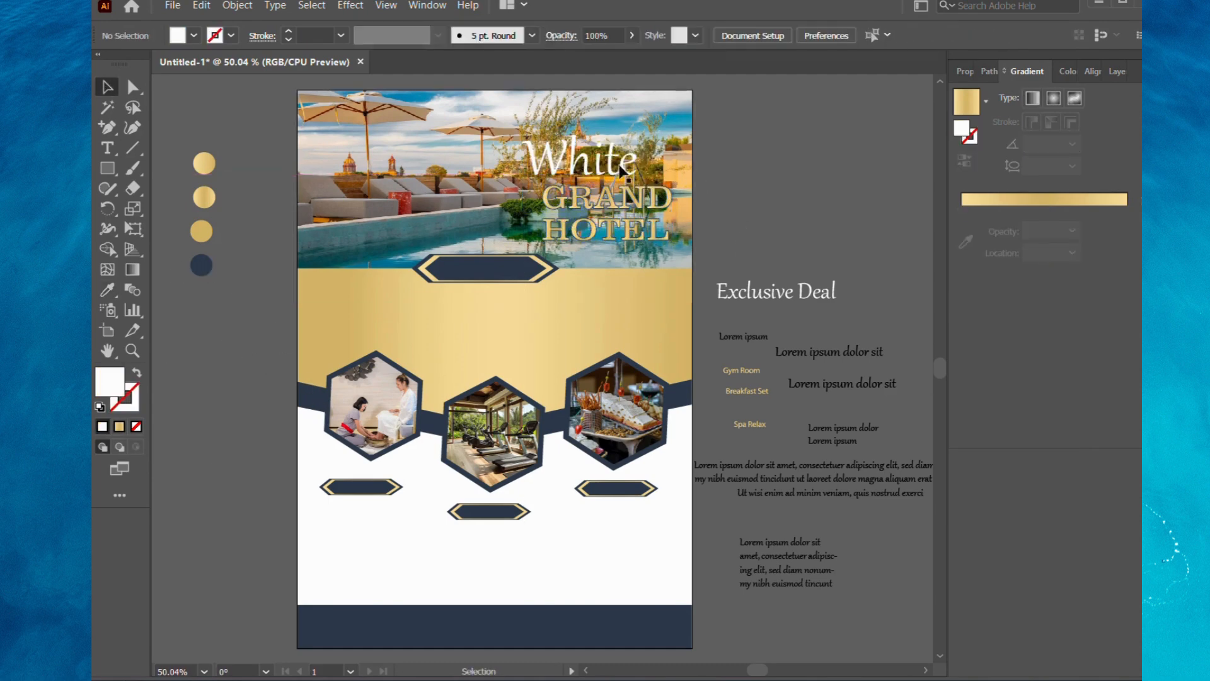
pyautogui.moveTo(772, 298); pyautogui.dragTo(489, 278)
pyautogui.click(751, 277)
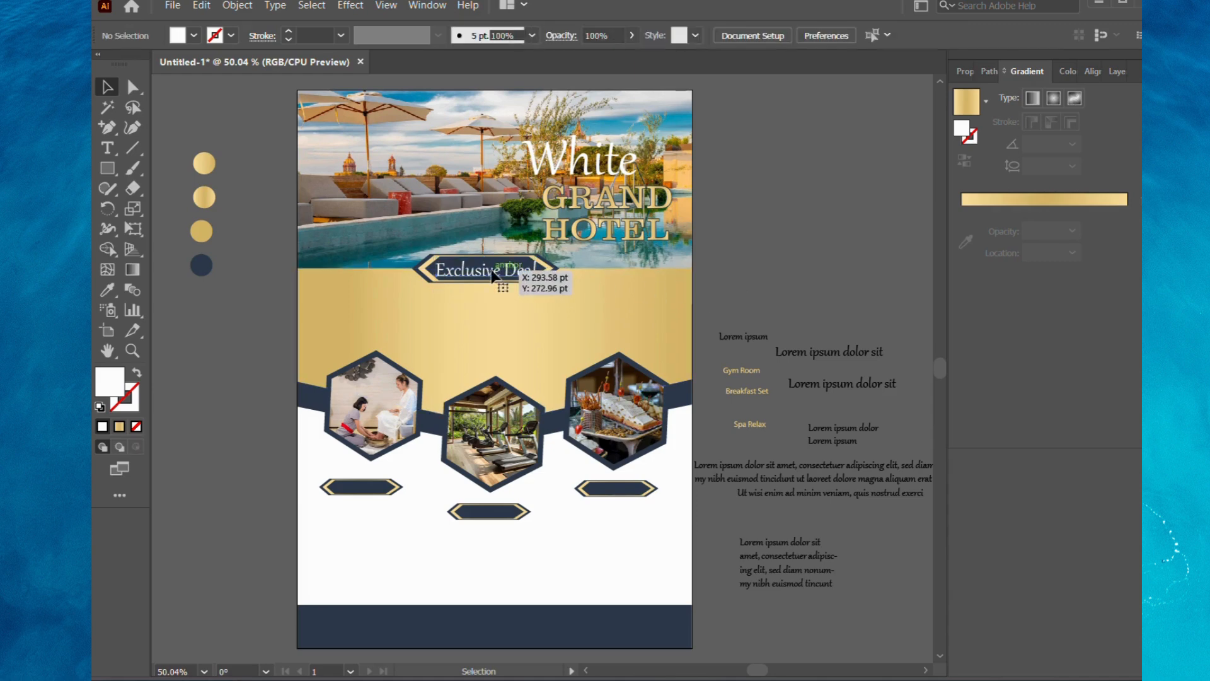
pyautogui.click(491, 276)
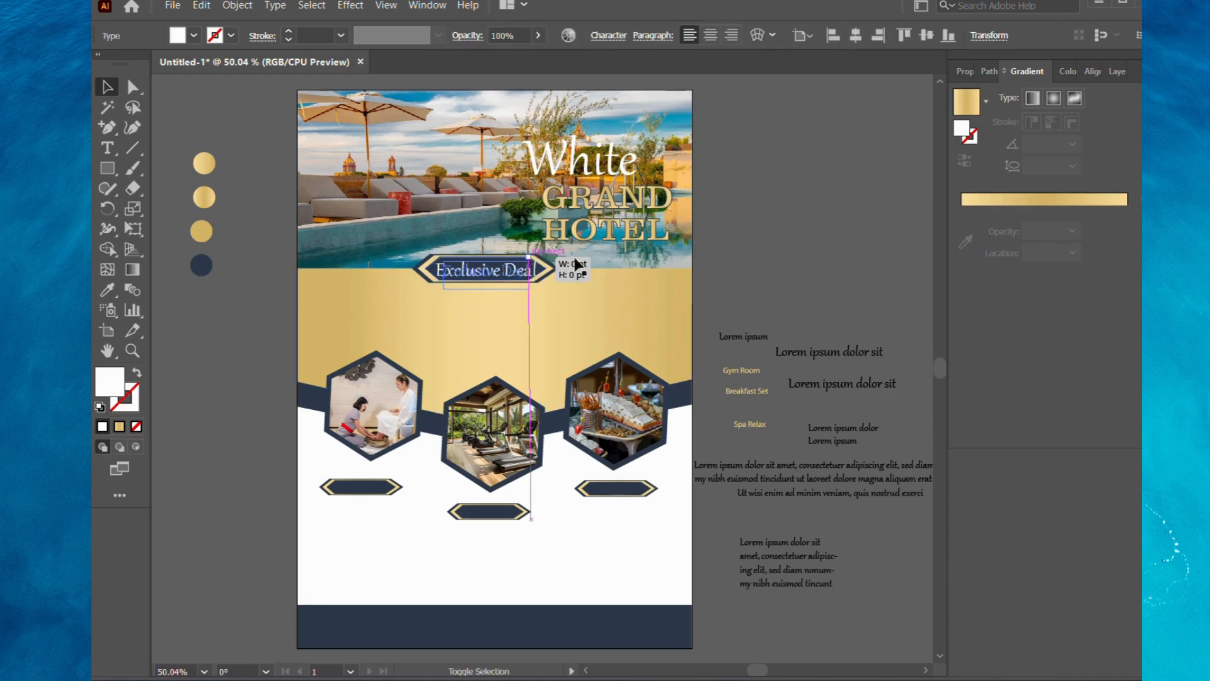
pyautogui.moveTo(485, 268); pyautogui.dragTo(489, 275)
pyautogui.click(805, 259)
pyautogui.click(750, 258)
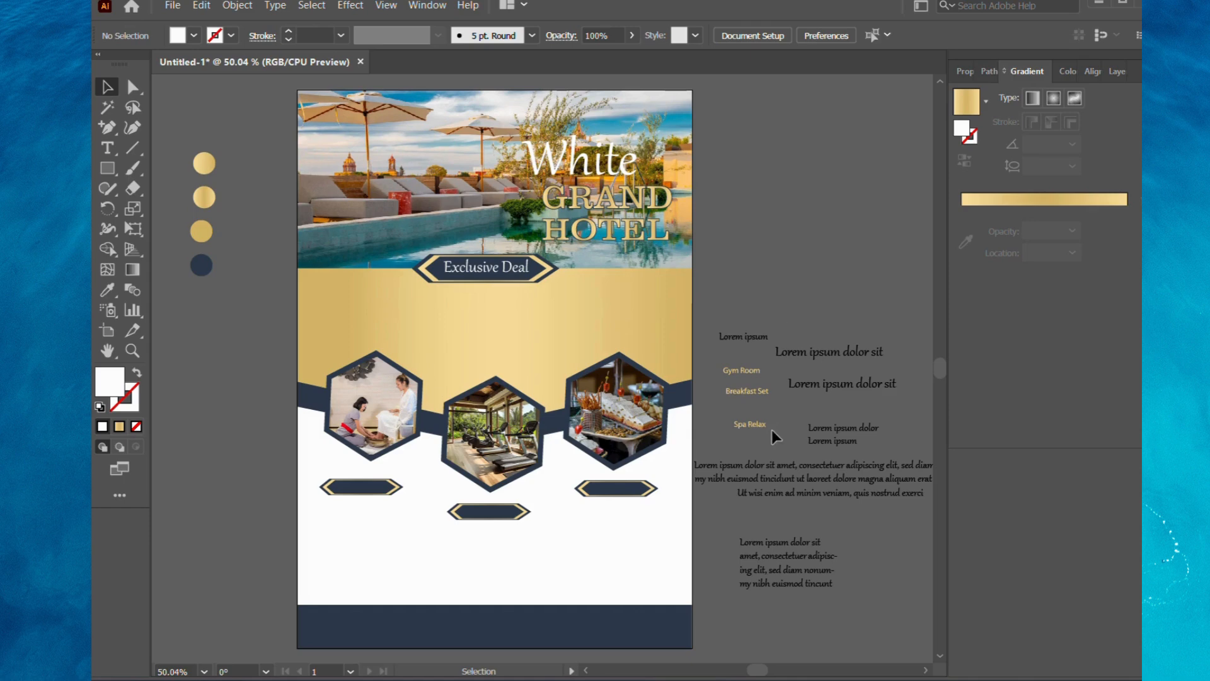
# Place the Gym Room, Spa Relax and Breakfast Set labels on the pointed bars below their matching hexagon photos.
pyautogui.moveTo(741, 370); pyautogui.dragTo(491, 516)
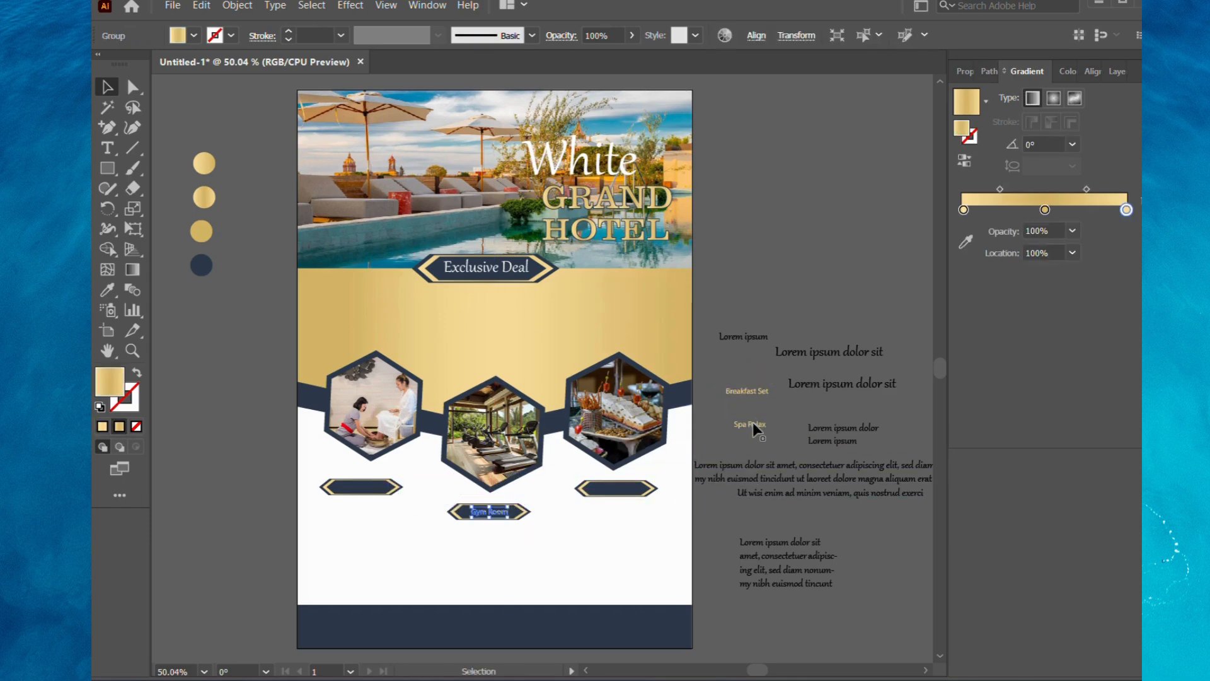
pyautogui.moveTo(752, 426); pyautogui.dragTo(366, 493)
pyautogui.moveTo(747, 391); pyautogui.dragTo(622, 489)
pyautogui.click(738, 413)
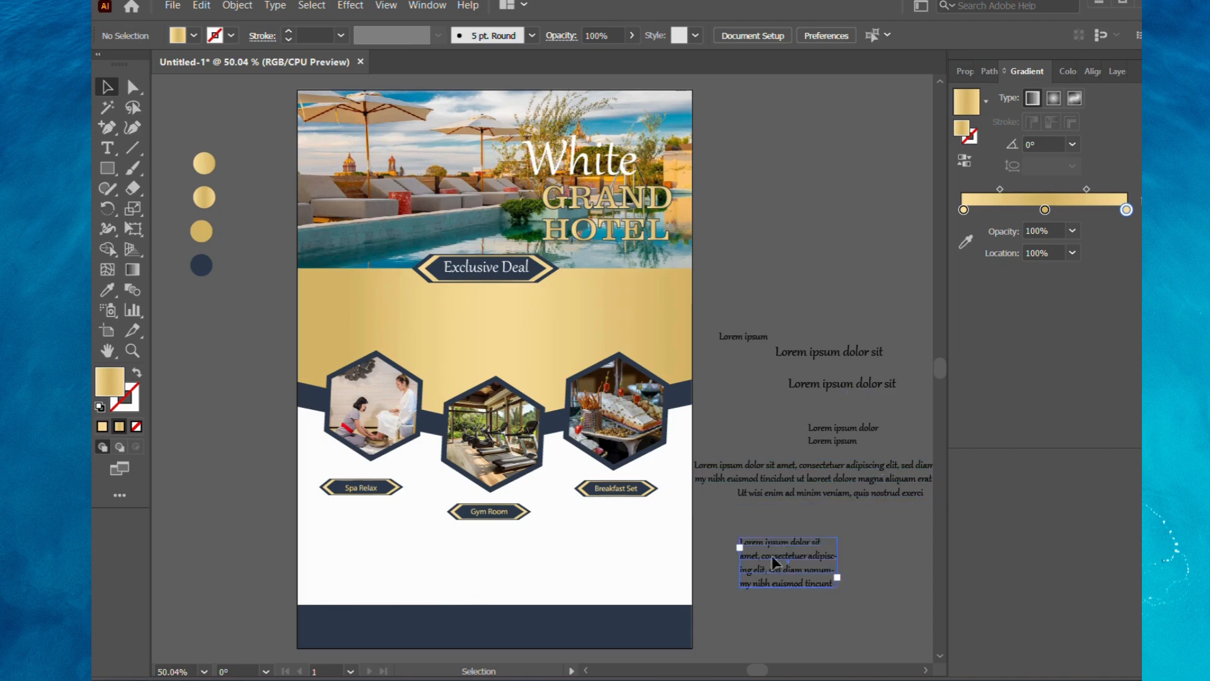
# Place the Lorem ipsum dolor sit heading below the Spa Relax bar with the four-line paragraph close beneath it.
pyautogui.moveTo(775, 561); pyautogui.dragTo(359, 548)
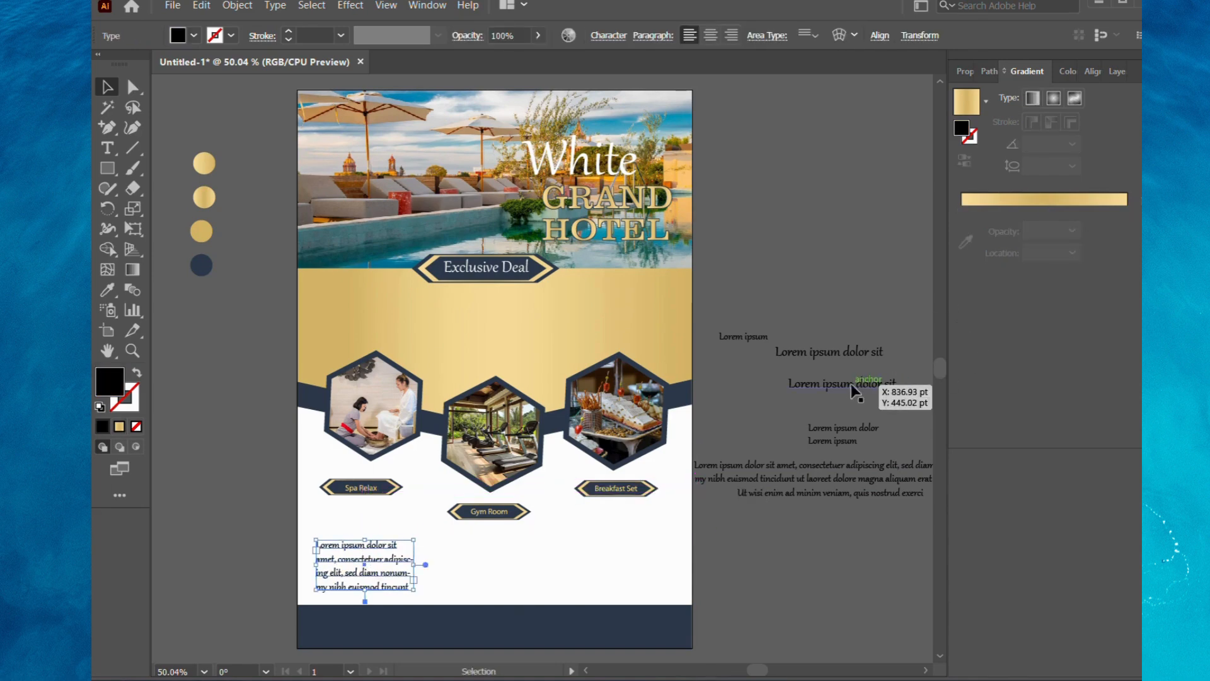
pyautogui.moveTo(853, 391); pyautogui.dragTo(376, 508)
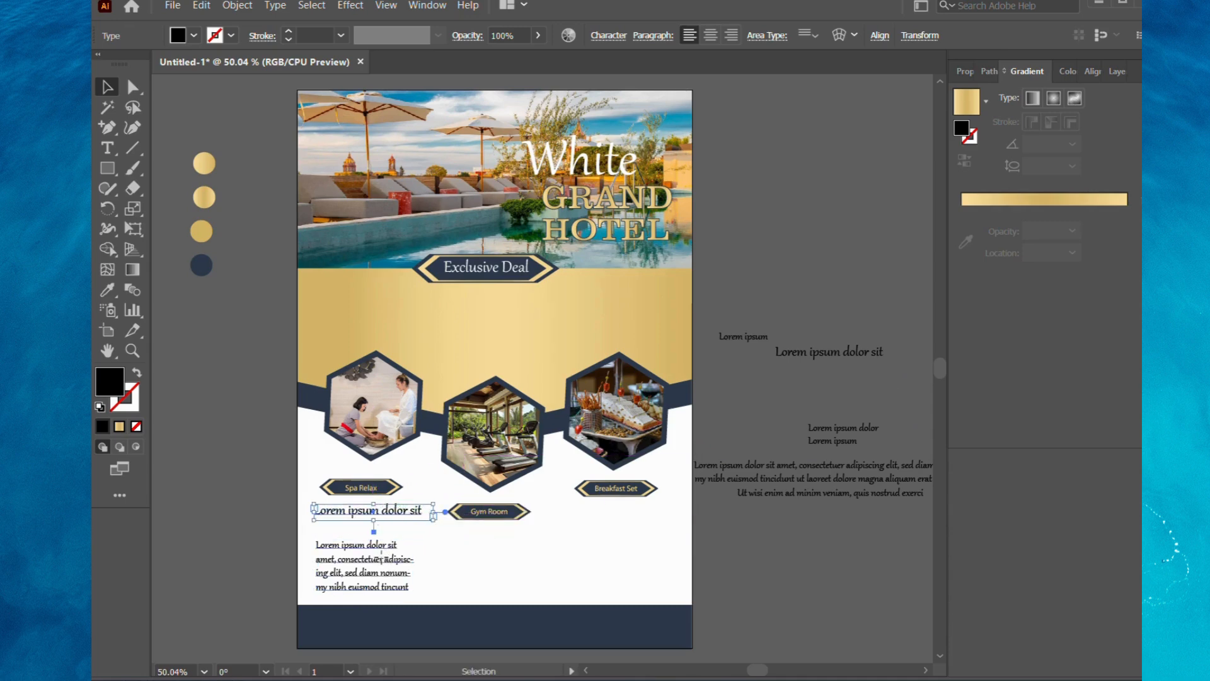
pyautogui.moveTo(381, 556); pyautogui.dragTo(382, 548)
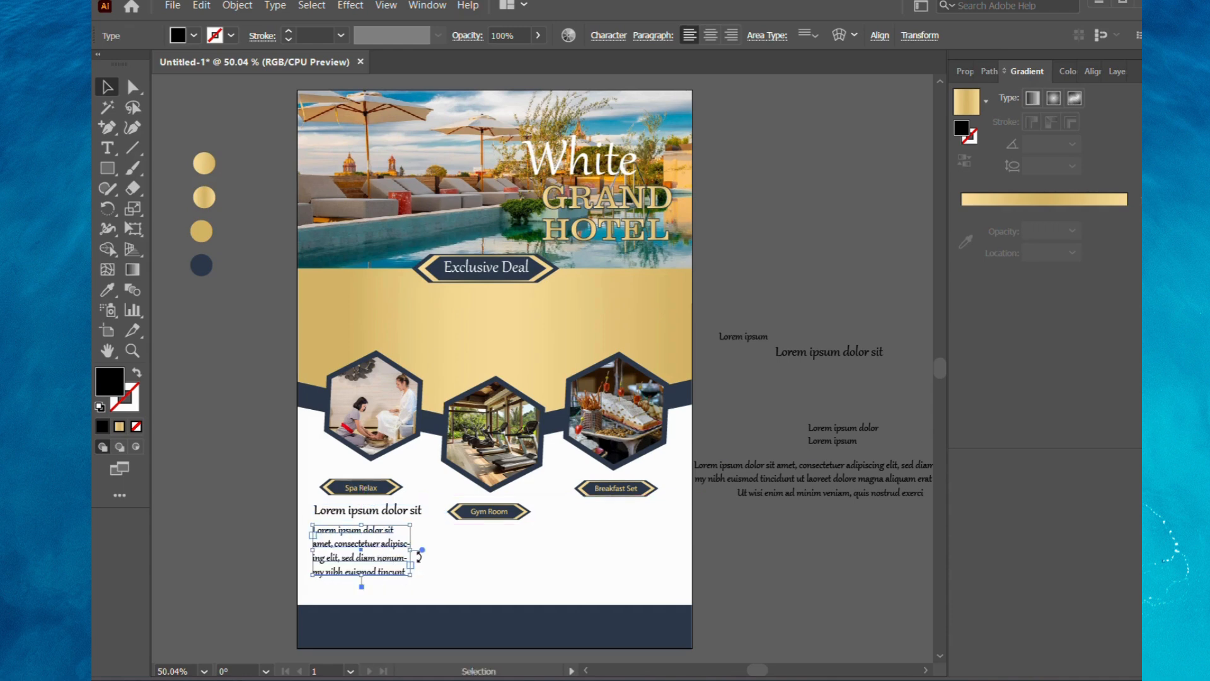
pyautogui.click(762, 572)
pyautogui.click(375, 552)
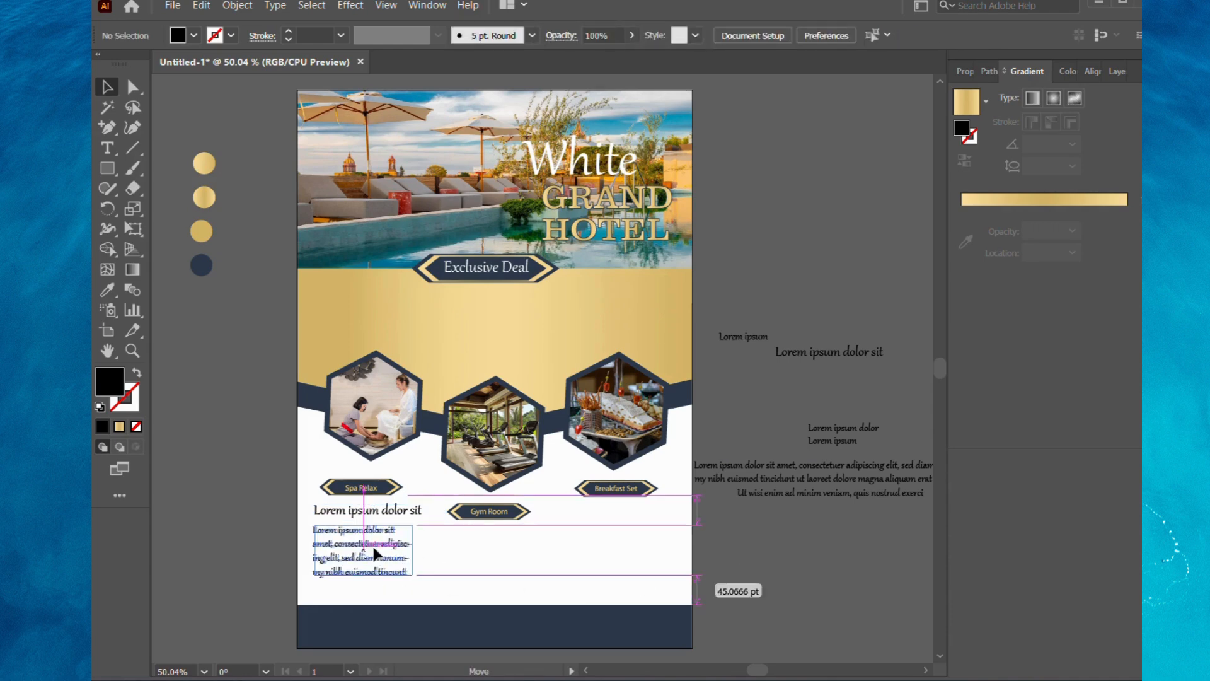
# Copy the Spa Relax heading and paragraph together below the Gym Room and Breakfast Set bars.
pyautogui.keyDown('shift'); pyautogui.click(400, 510); pyautogui.keyUp('shift')
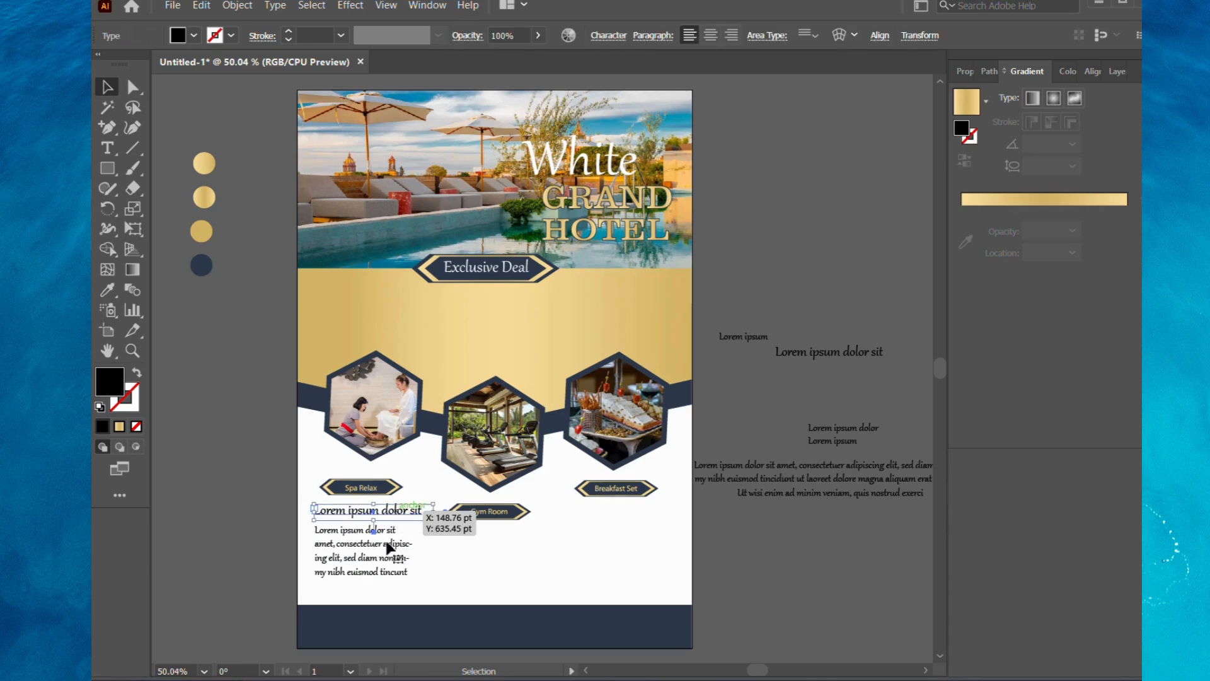
pyautogui.moveTo(386, 550); pyautogui.dragTo(650, 551)
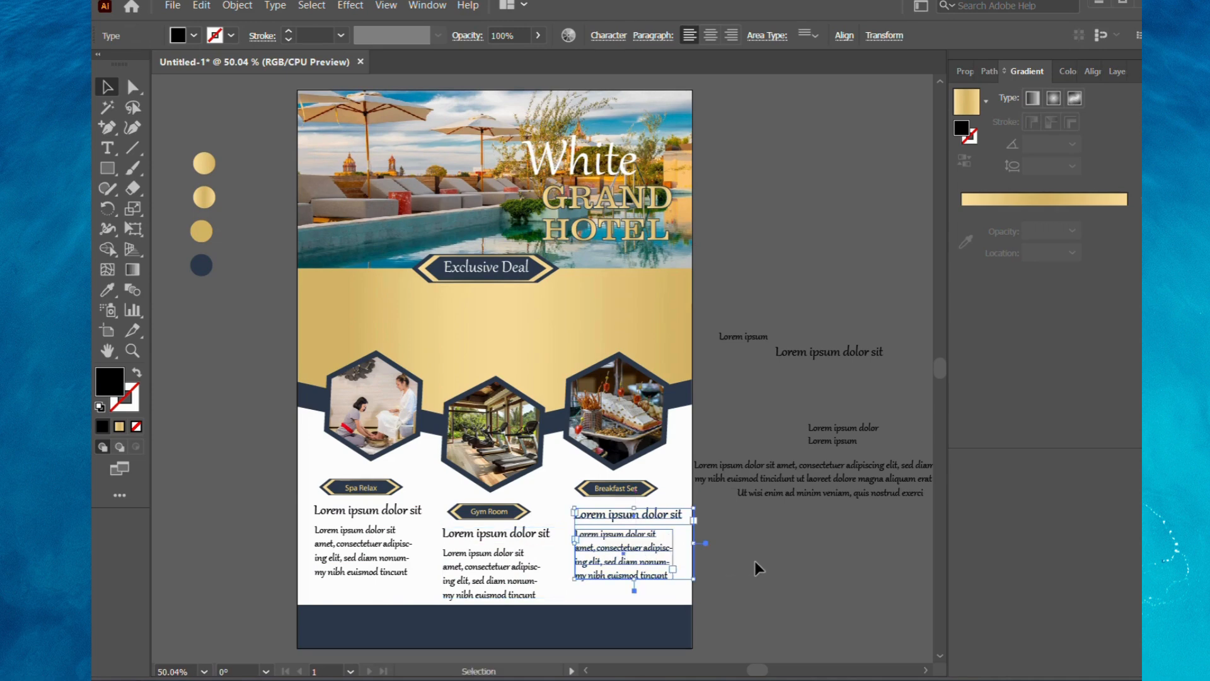
pyautogui.click(755, 561)
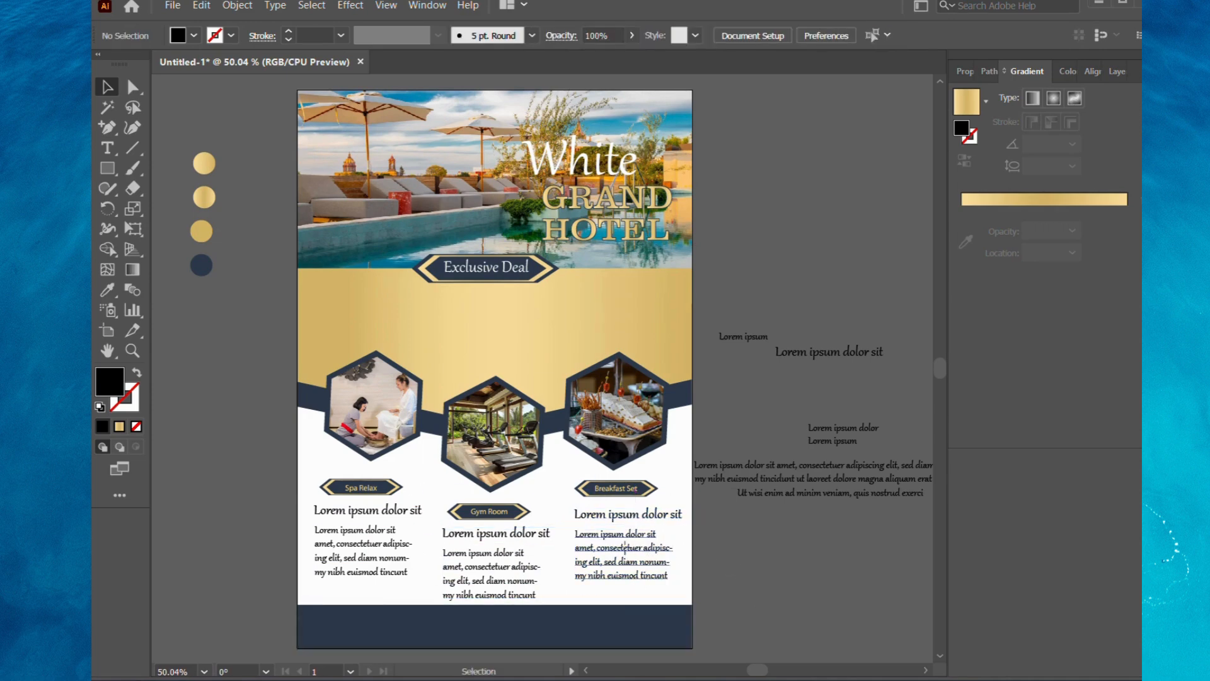
pyautogui.click(626, 552)
pyautogui.click(755, 558)
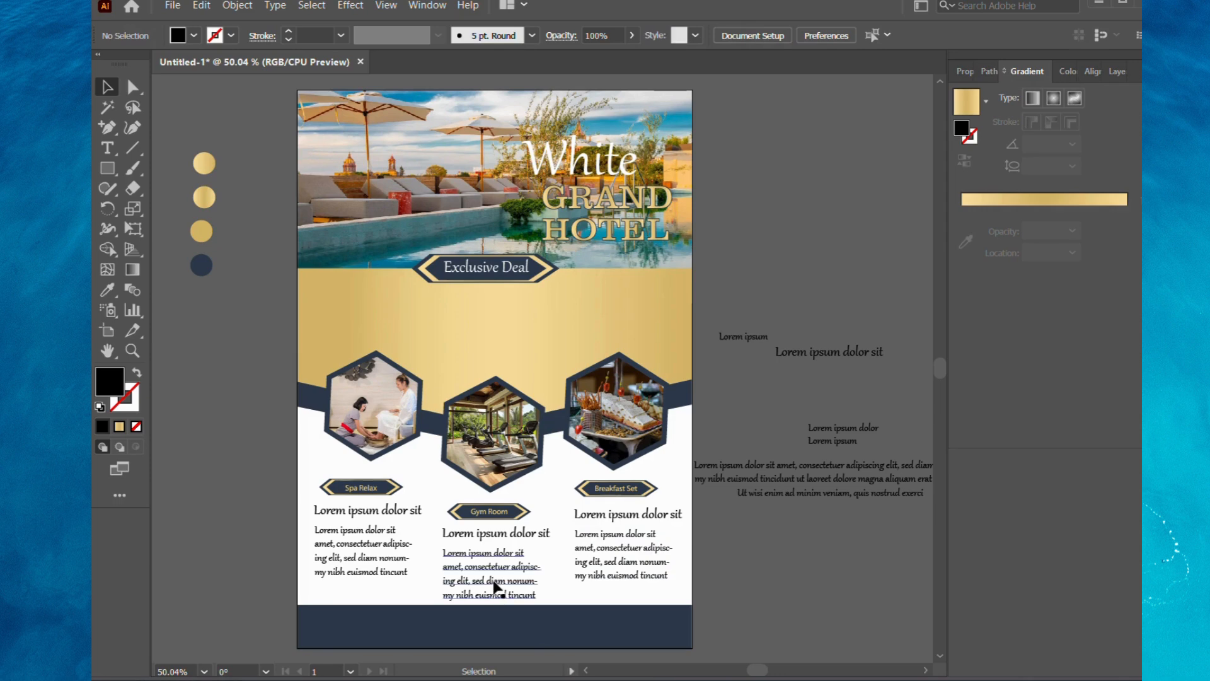
# Lower the upper edge of the navy footer rectangle slightly to leave space under the Gym Room paragraph.
pyautogui.click(494, 624)
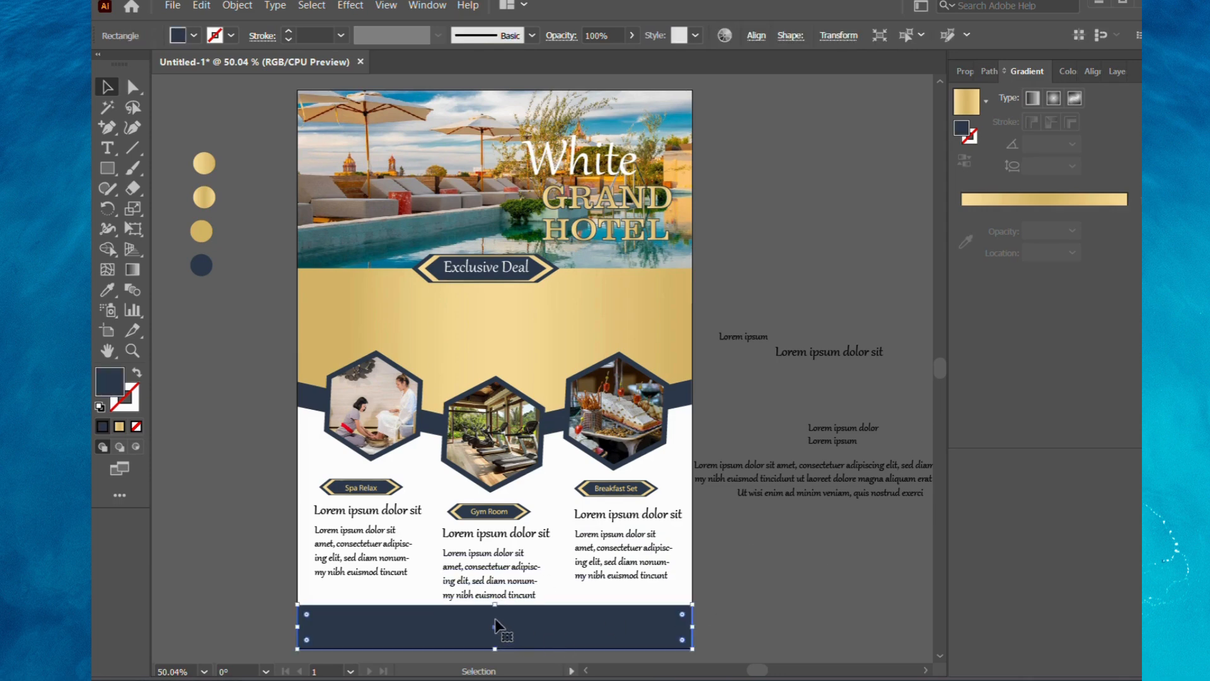
pyautogui.moveTo(496, 604); pyautogui.dragTo(495, 609)
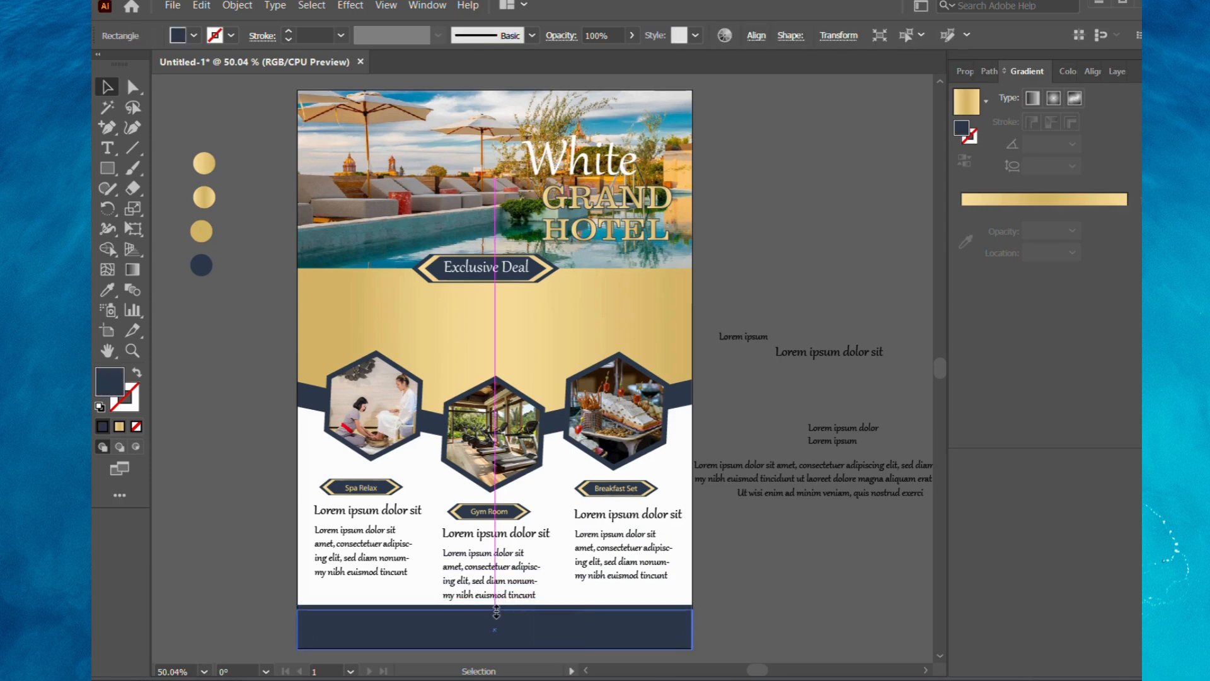
pyautogui.click(758, 579)
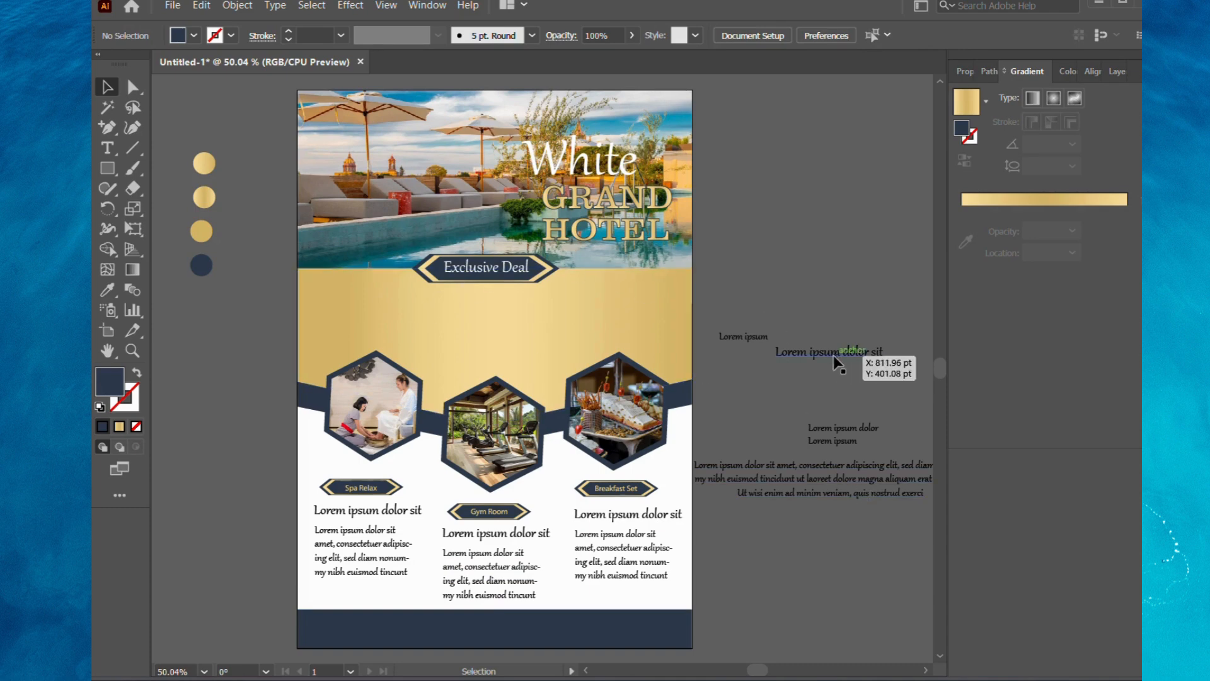
# Place the three-line paragraph, the Lorem ipsum dolor sit heading and the two-line text on the gold area under Exclusive Deal.
pyautogui.moveTo(835, 471); pyautogui.dragTo(513, 307)
pyautogui.moveTo(835, 348); pyautogui.dragTo(518, 313)
pyautogui.moveTo(801, 414); pyautogui.dragTo(852, 445)
pyautogui.moveTo(837, 426); pyautogui.dragTo(497, 352)
pyautogui.click(759, 366)
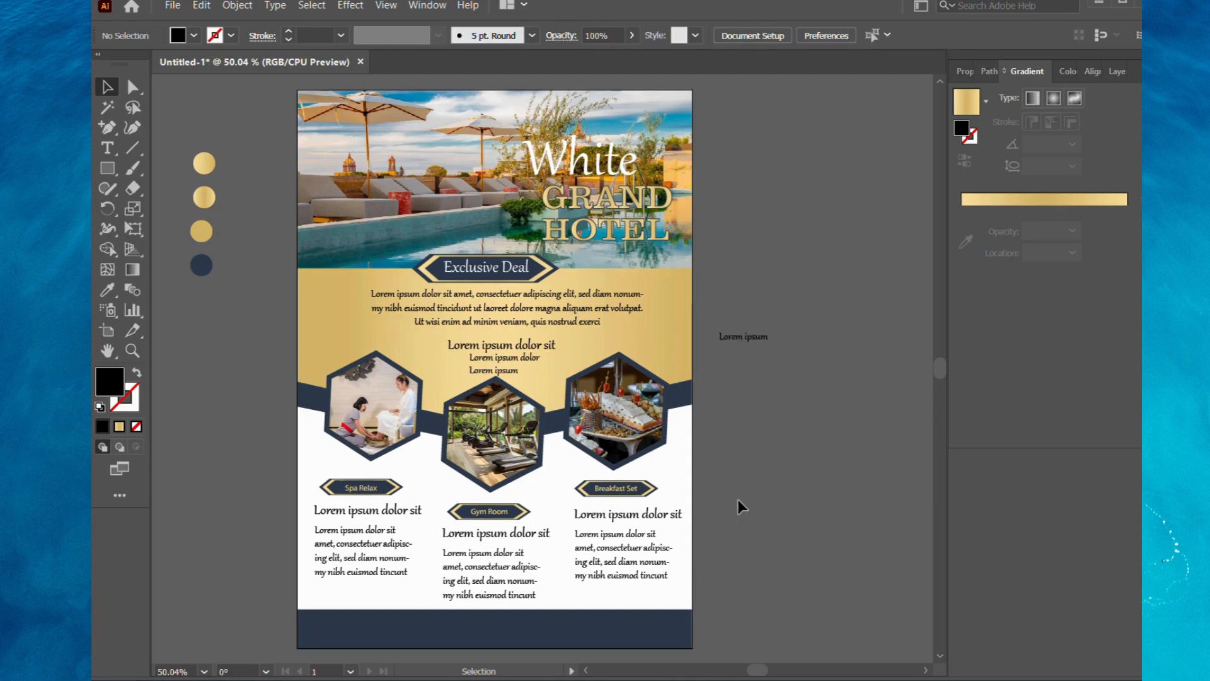
# Adjust the position of the heading and tighten the two-line text between the Exclusive Deal paragraph and the gym hexagon.
pyautogui.moveTo(522, 344)
pyautogui.mouseDown()
pyautogui.moveTo(506, 376)
pyautogui.moveTo(503, 346)
pyautogui.mouseUp()
pyautogui.click(774, 368)
pyautogui.click(745, 393)
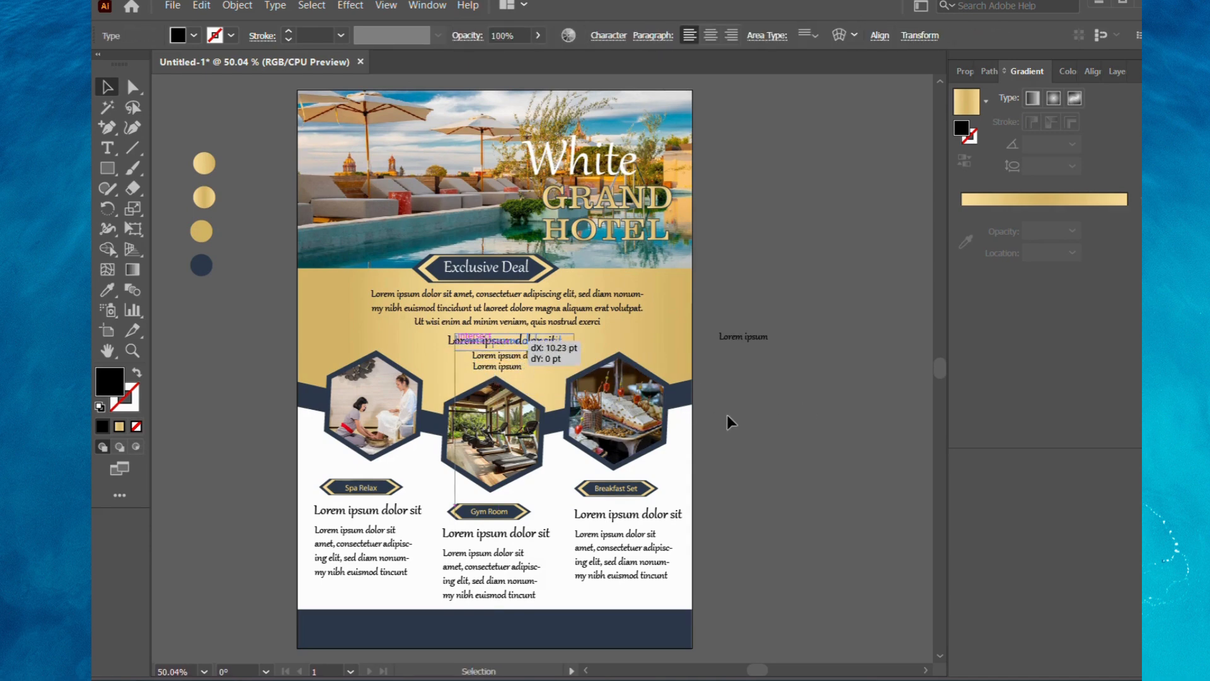
pyautogui.click(748, 414)
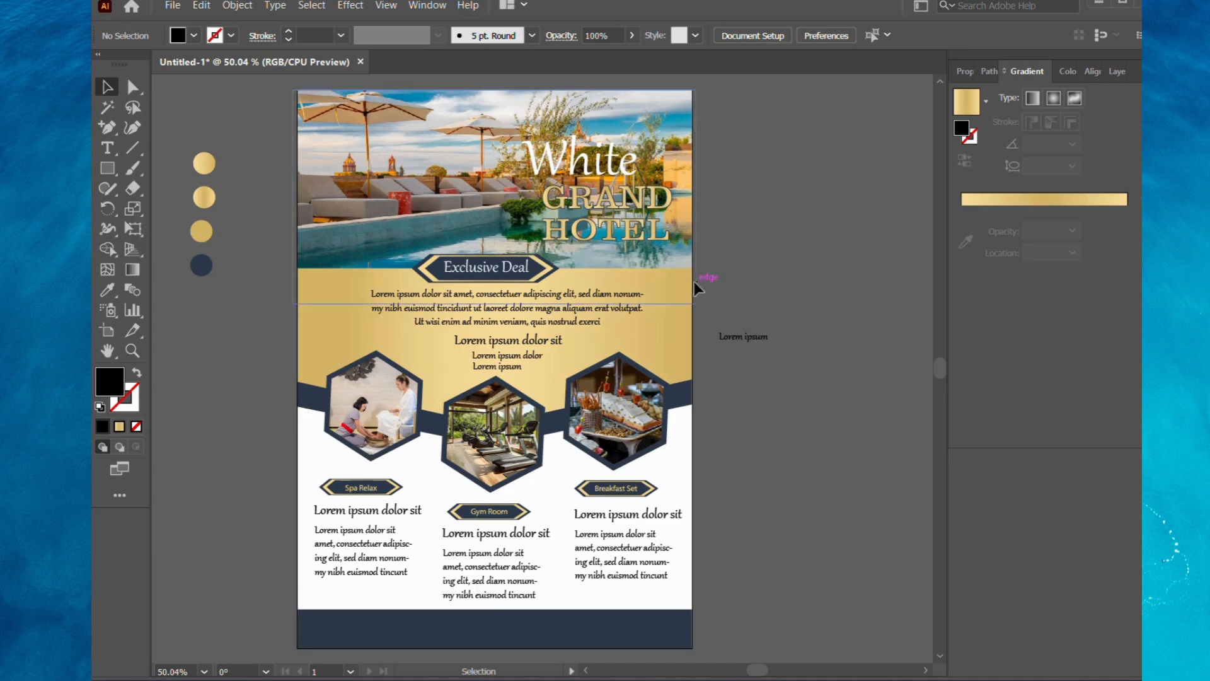
pyautogui.write('FOR MORE INFORMATION PLEASE VISIT CONTACT US +12 312 231 WWW.RESTAURENT.COM')
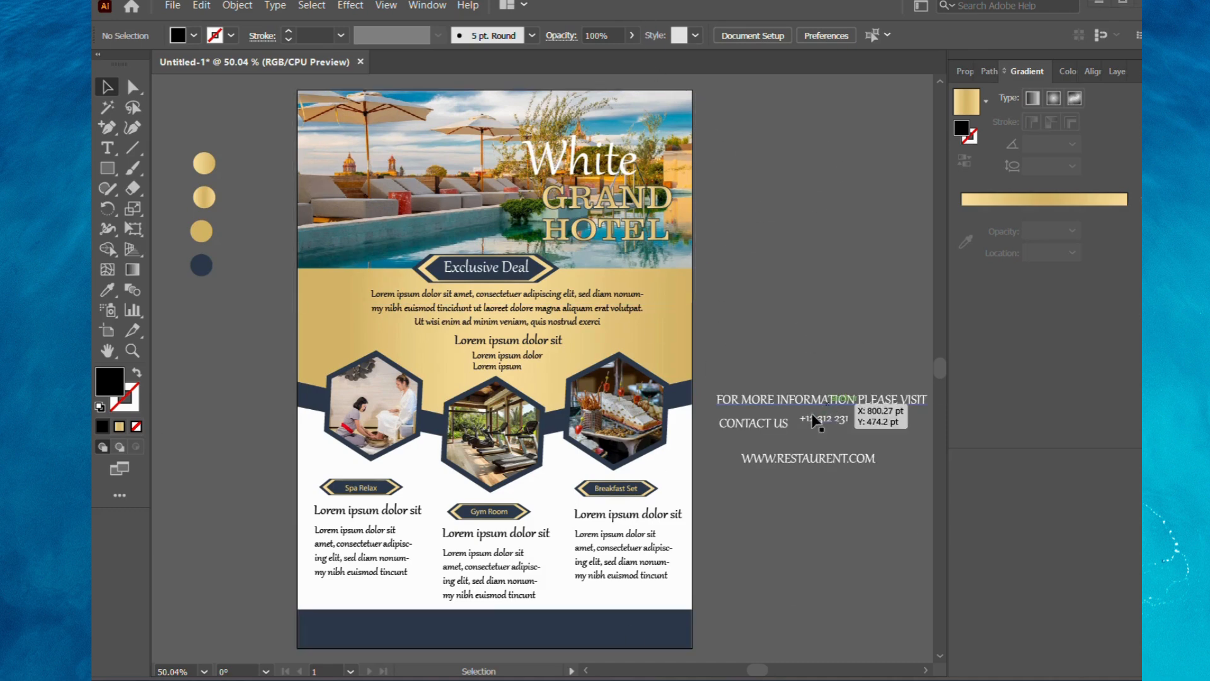
pyautogui.moveTo(793, 407); pyautogui.dragTo(388, 622)
pyautogui.moveTo(779, 453); pyautogui.dragTo(579, 618)
pyautogui.click(759, 585)
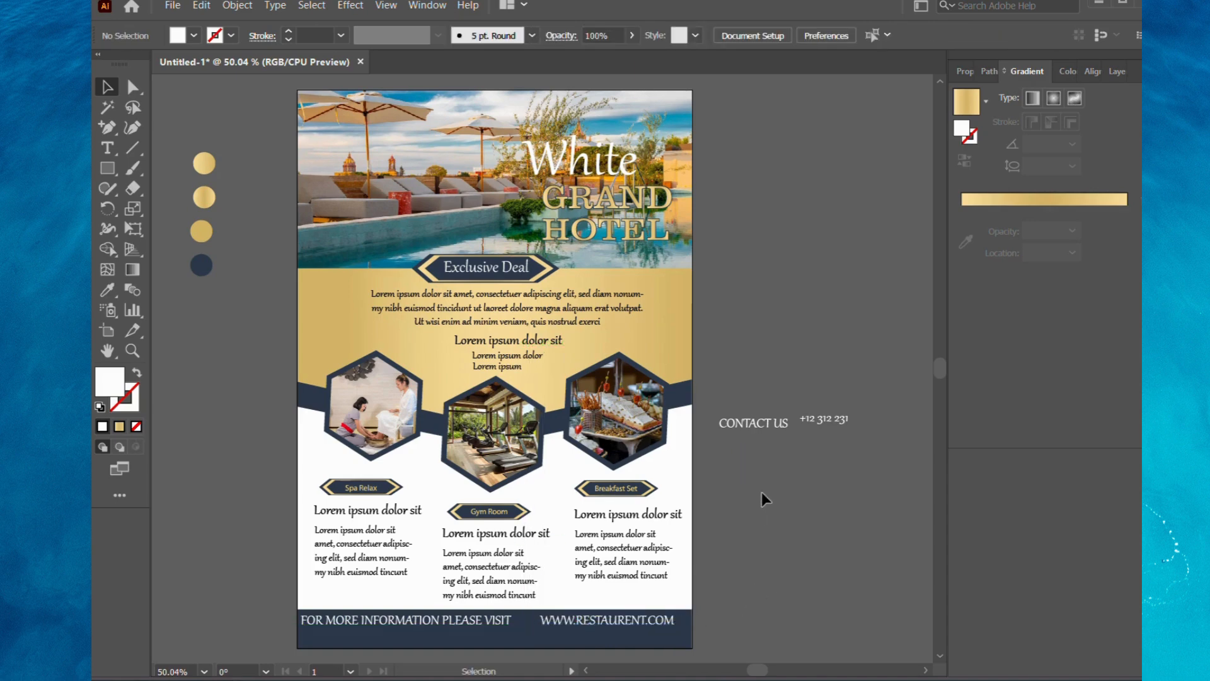
pyautogui.moveTo(750, 430); pyautogui.dragTo(408, 638)
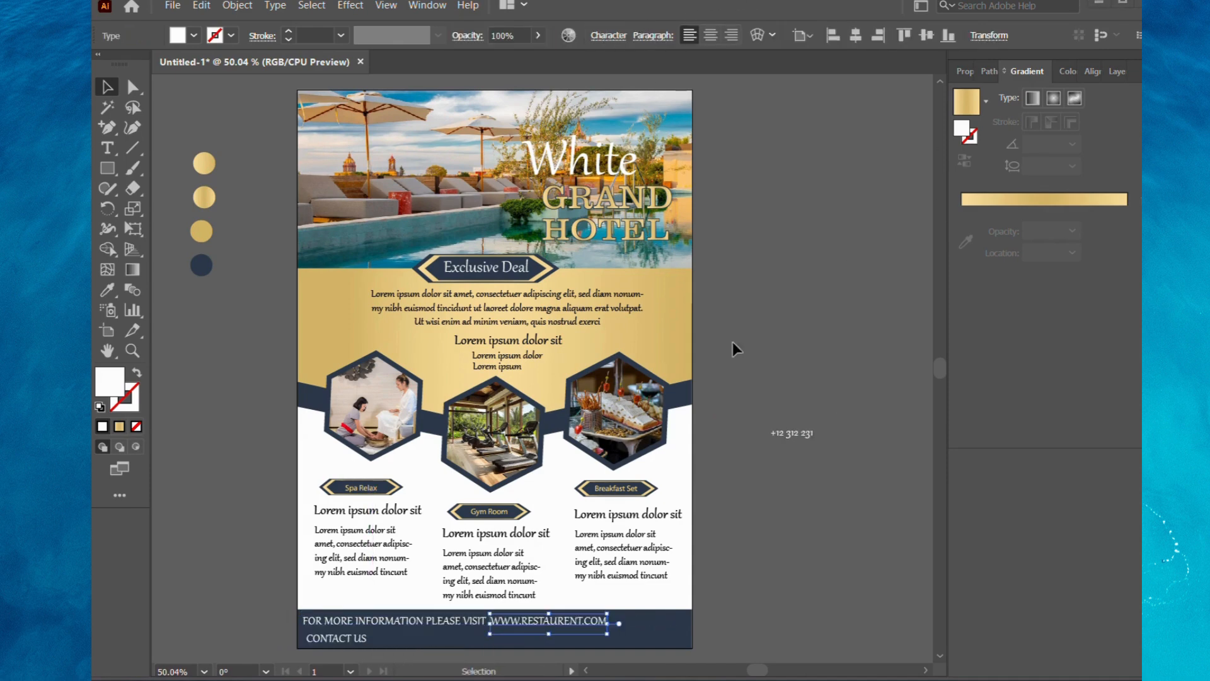
# Place the white phone number on the navy footer after CONTACT US and align both texts under the FOR MORE INFORMATION line.
pyautogui.moveTo(792, 433); pyautogui.dragTo(403, 638)
pyautogui.click(772, 607)
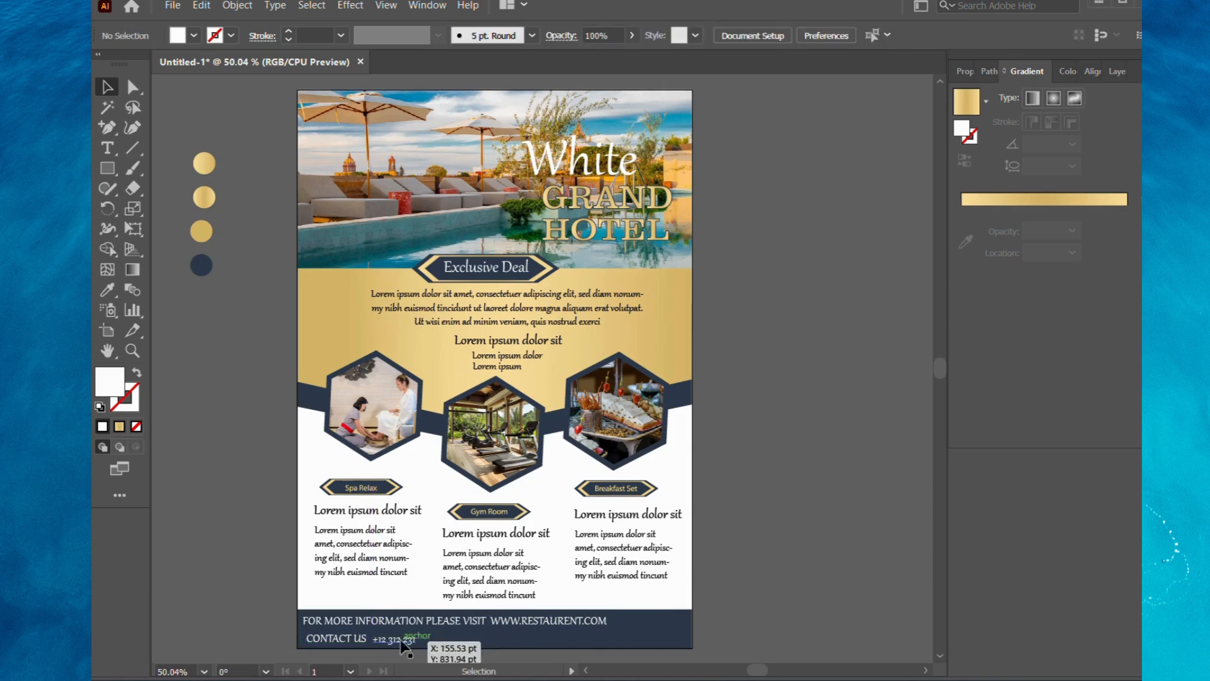
pyautogui.moveTo(400, 640); pyautogui.dragTo(343, 641)
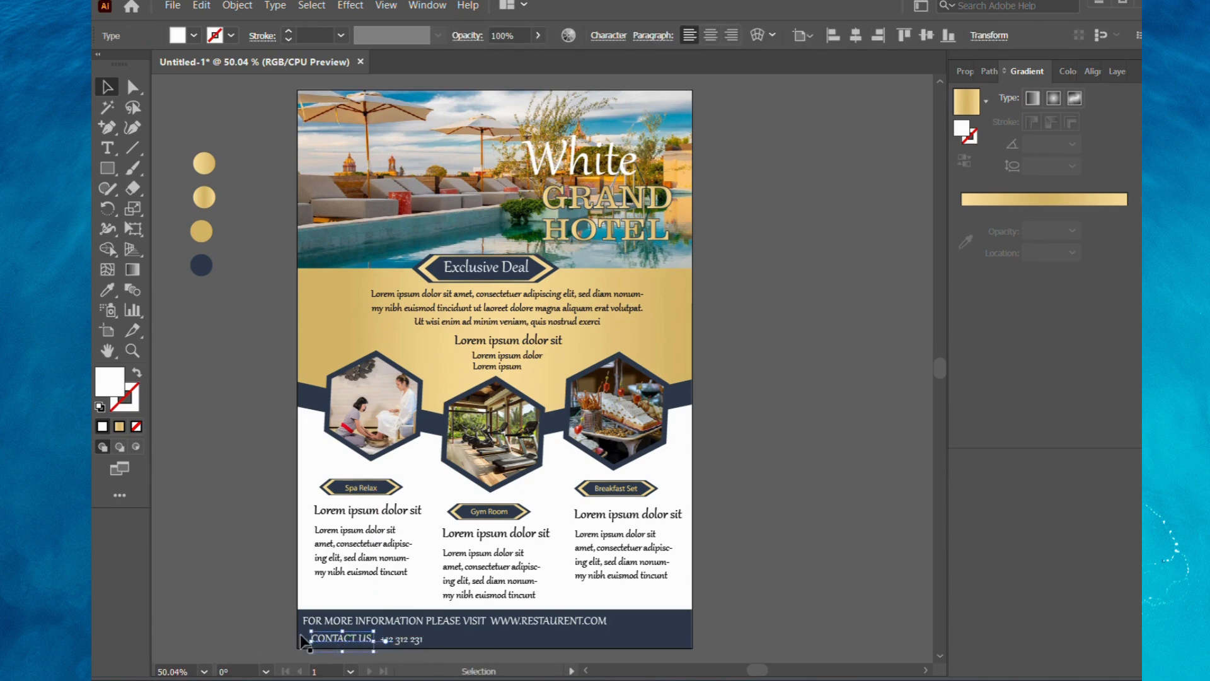
pyautogui.click(724, 615)
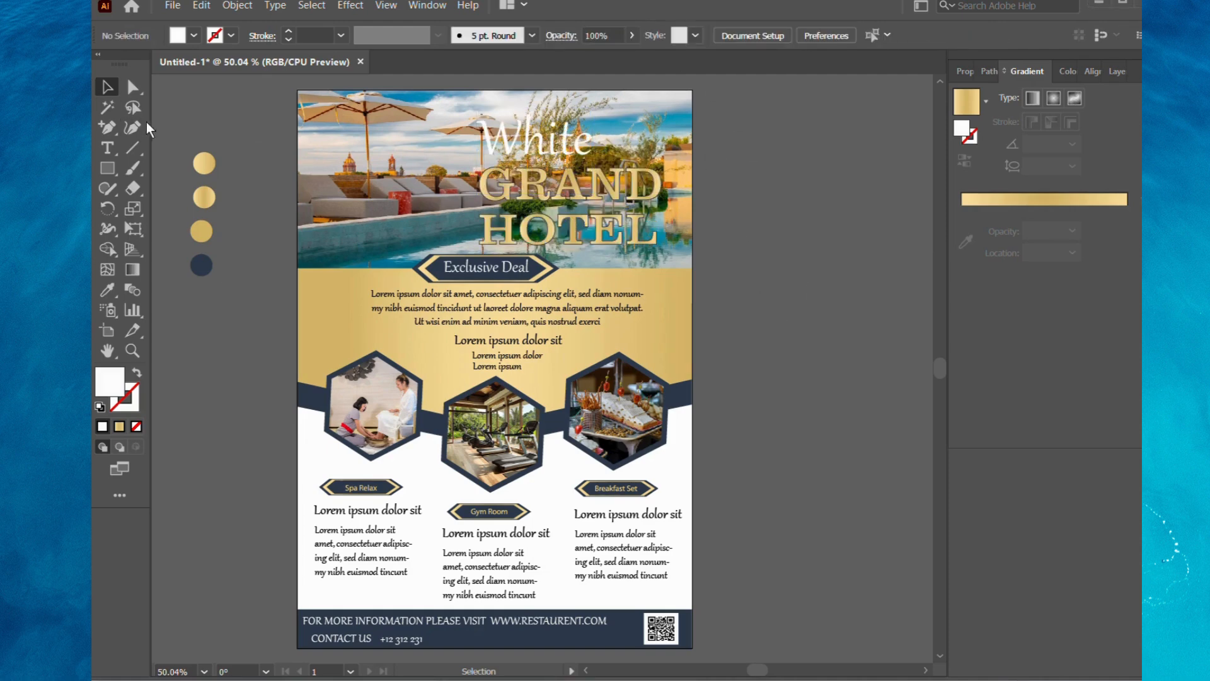
# Delete the four gold and navy color sample circles beside the artboard.
pyautogui.moveTo(209, 313); pyautogui.dragTo(229, 316)
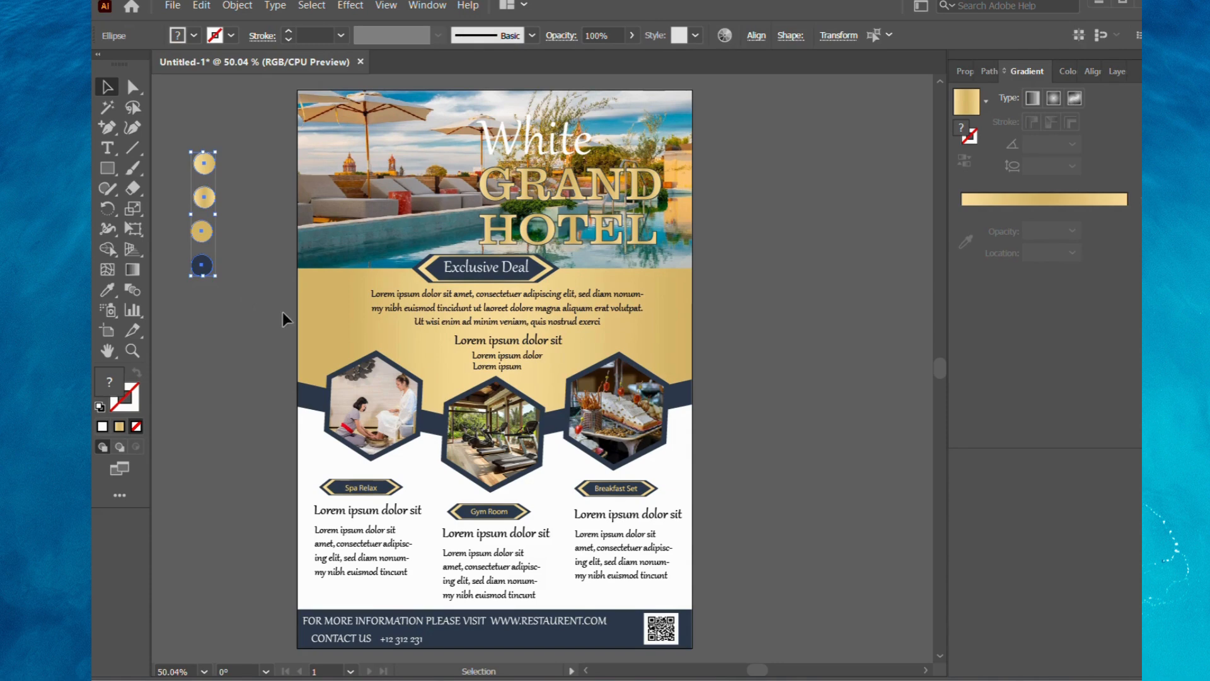
pyautogui.press('Delete')
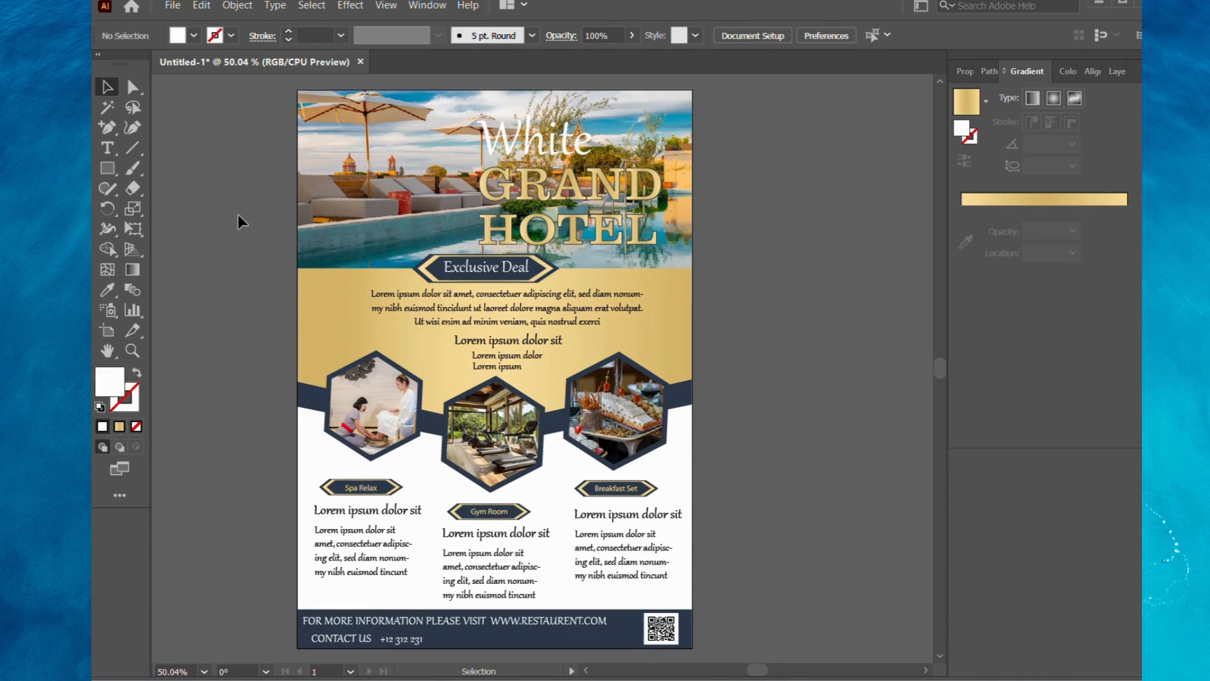
# Draw a small rectangle in the upper-left corner of the pool photo and fill it with the navy sampled from the flyer.
pyautogui.click(102, 169)
pyautogui.moveTo(297, 89)
pyautogui.mouseDown()
pyautogui.moveTo(351, 151)
pyautogui.moveTo(369, 153)
pyautogui.mouseUp()
pyautogui.click(190, 38)
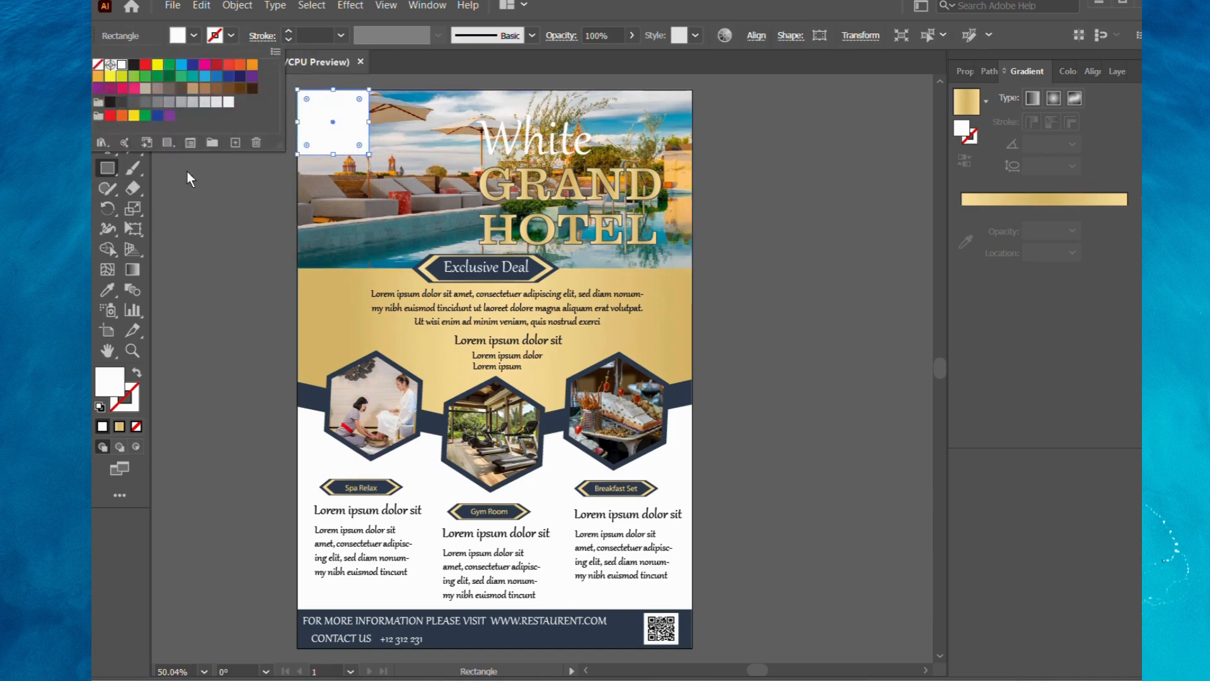
pyautogui.click(107, 290)
pyautogui.click(434, 411)
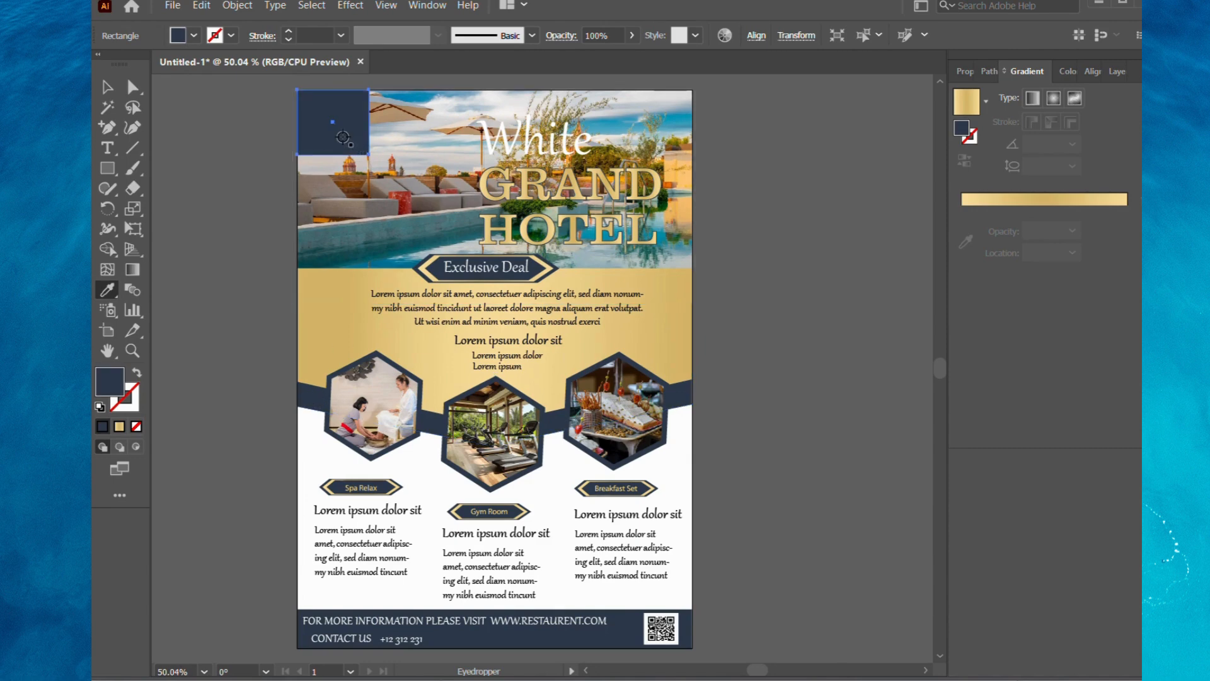
# Set the opacity of the navy corner rectangle to 50%.
pyautogui.click(601, 35)
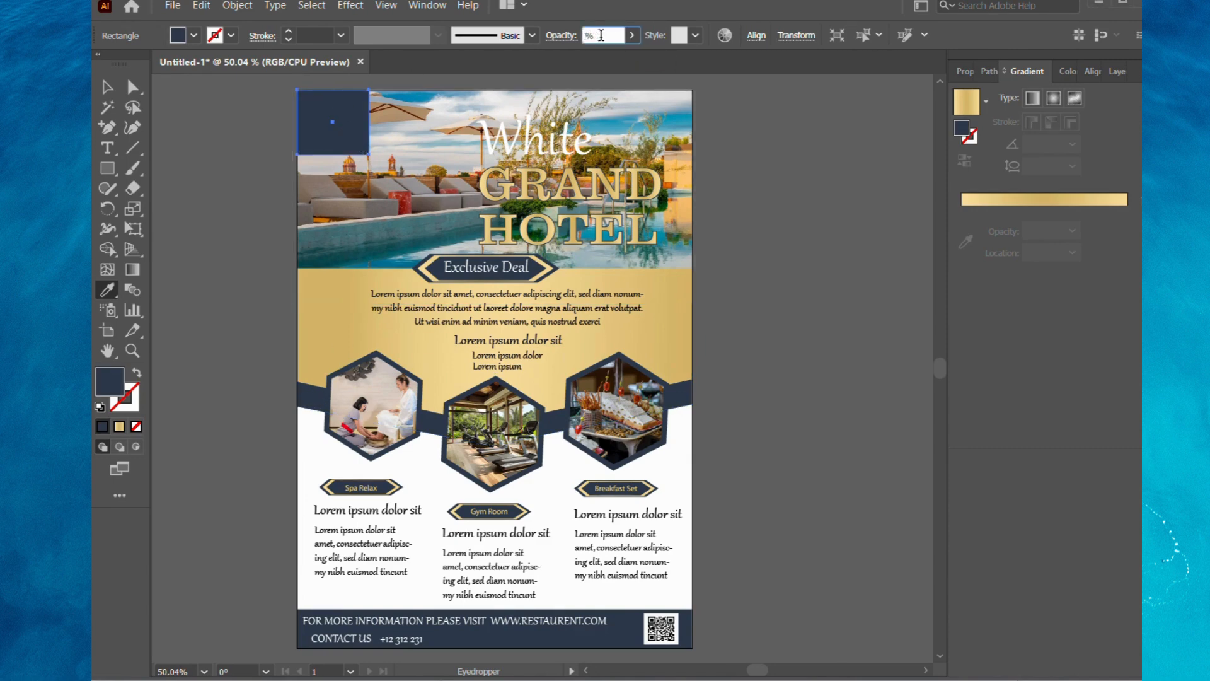
pyautogui.write('50%')
pyautogui.press('Return')
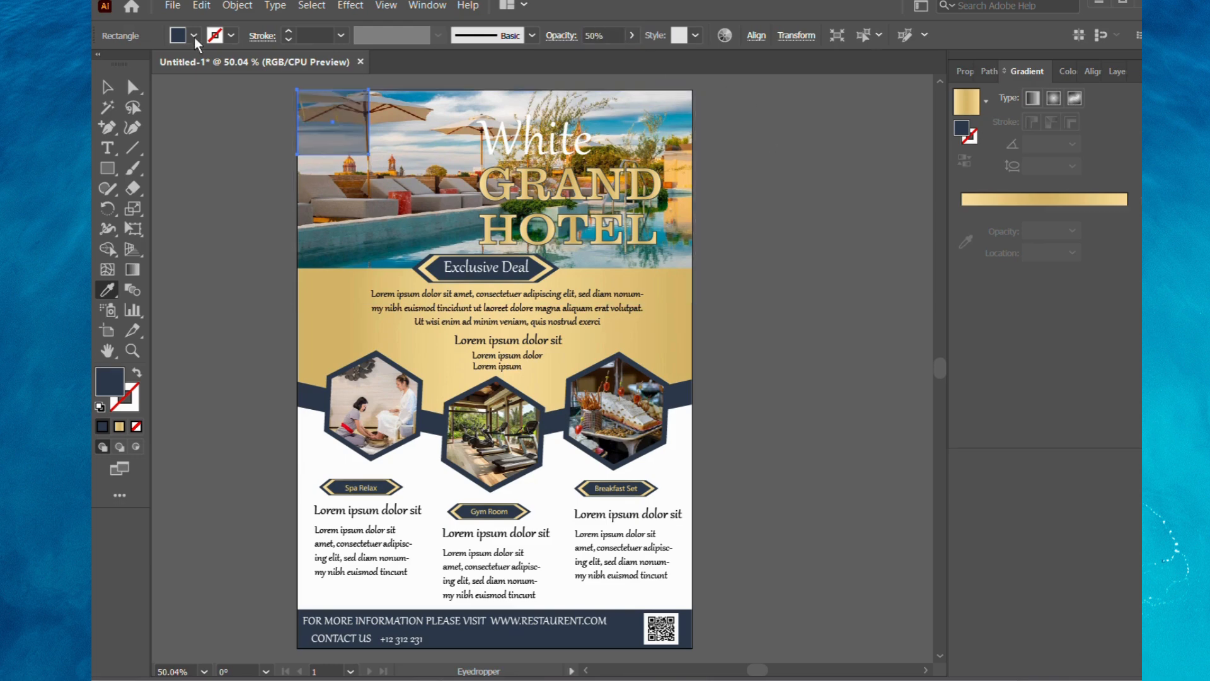
pyautogui.click(107, 86)
pyautogui.click(758, 166)
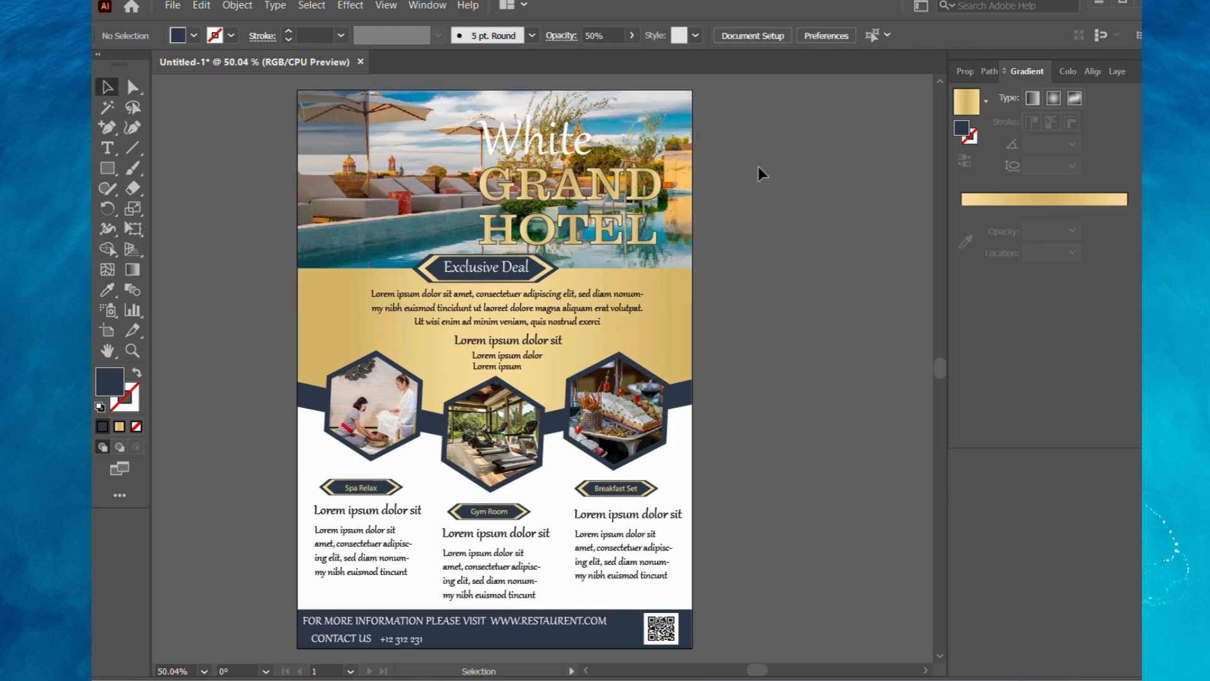
# Add the two-line text LOGO HERE in the empty area beside the artboard.
pyautogui.click(346, 134)
pyautogui.click(108, 148)
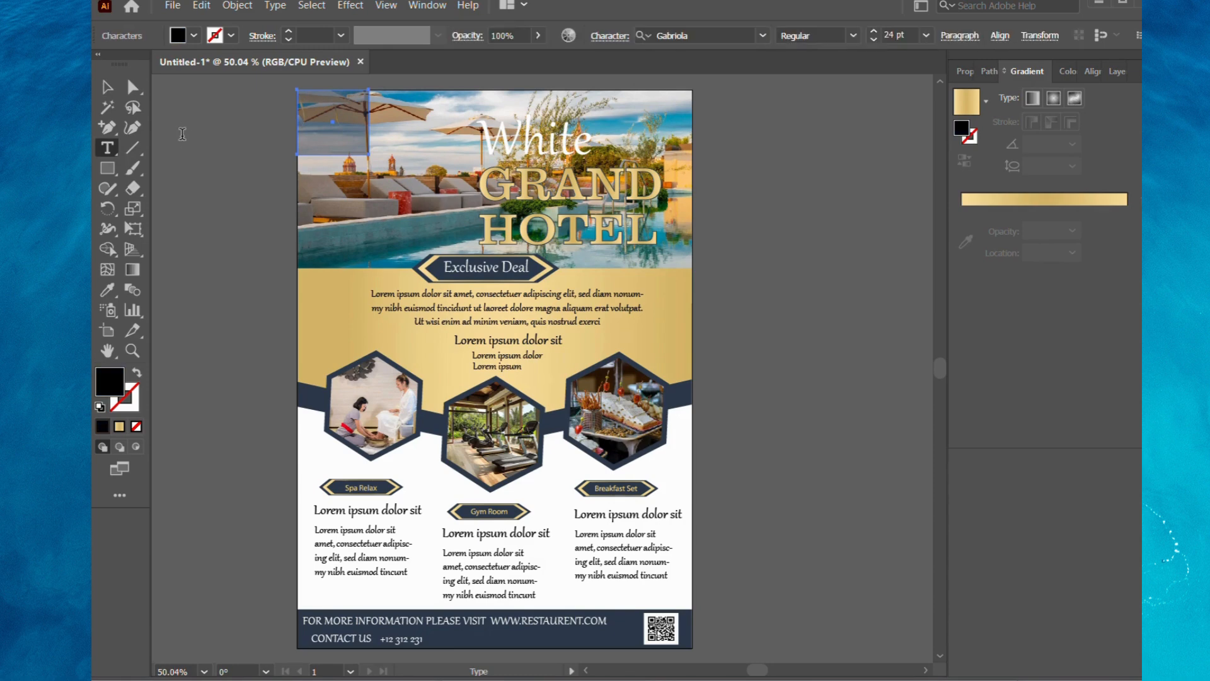
pyautogui.click(182, 134)
pyautogui.press('BackSpace')
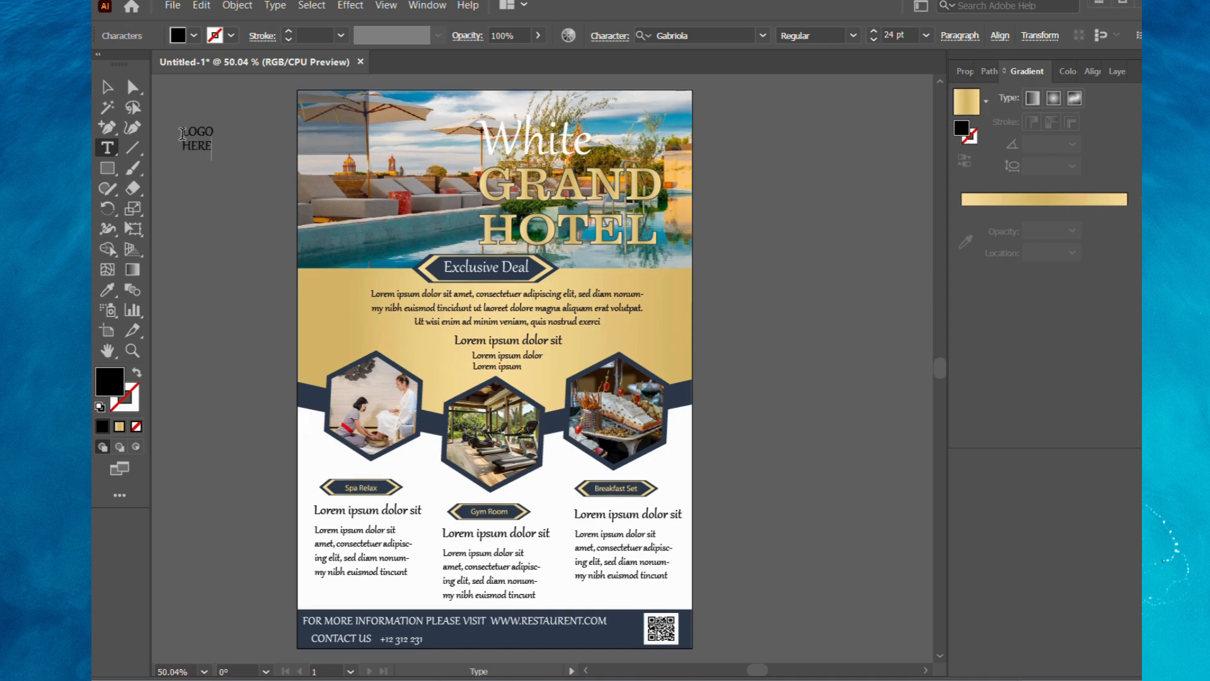
# Place the LOGO HERE text, enlarged, on the translucent corner rectangle and color it white.
pyautogui.click(107, 87)
pyautogui.moveTo(197, 136); pyautogui.dragTo(331, 110)
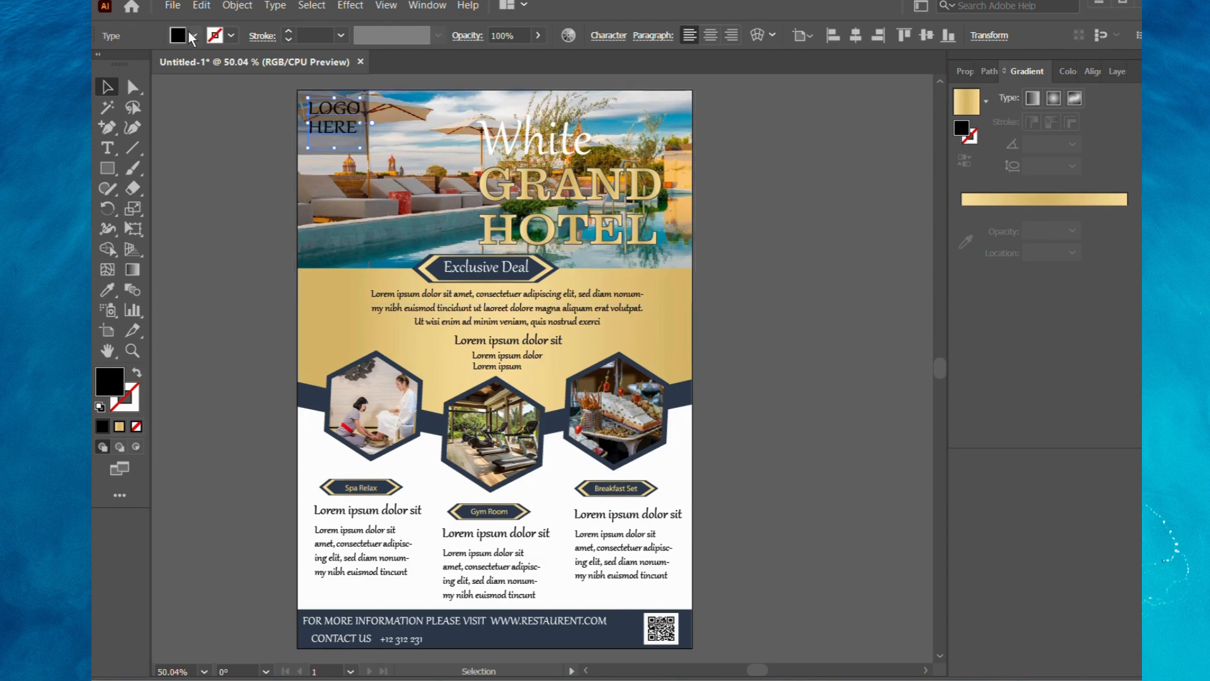
pyautogui.click(194, 35)
pyautogui.click(122, 64)
pyautogui.click(193, 248)
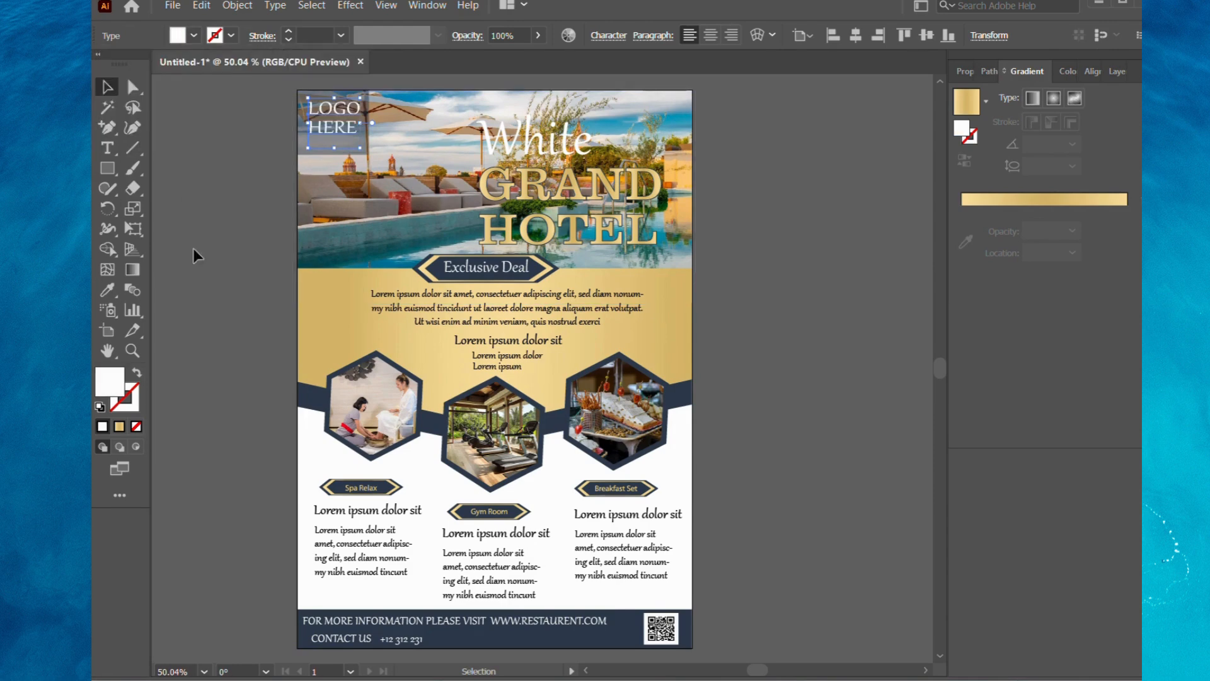
pyautogui.click(193, 248)
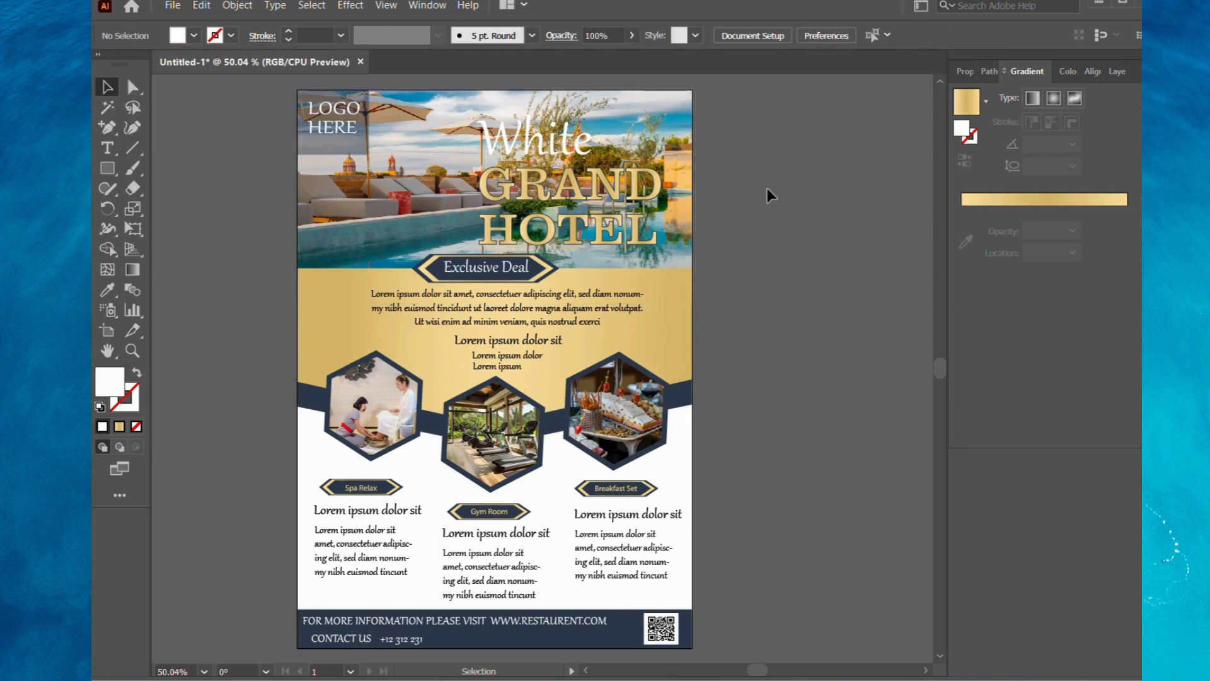